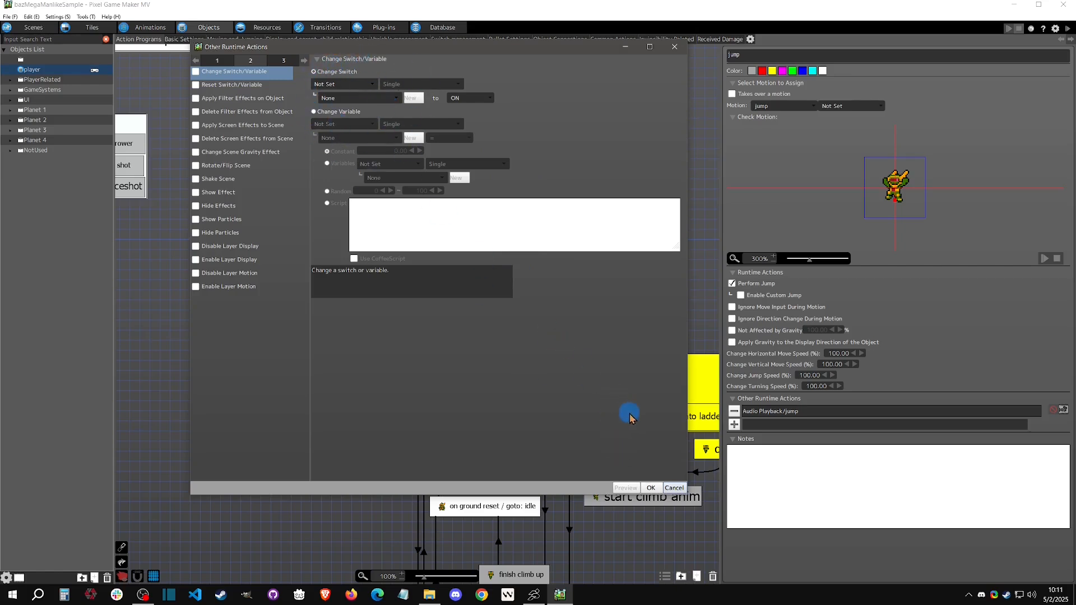
Step: Close the Other Runtime Actions dialog unchanged and review the player object's settings pages, from Basic Settings through Received Damage
click(674, 488)
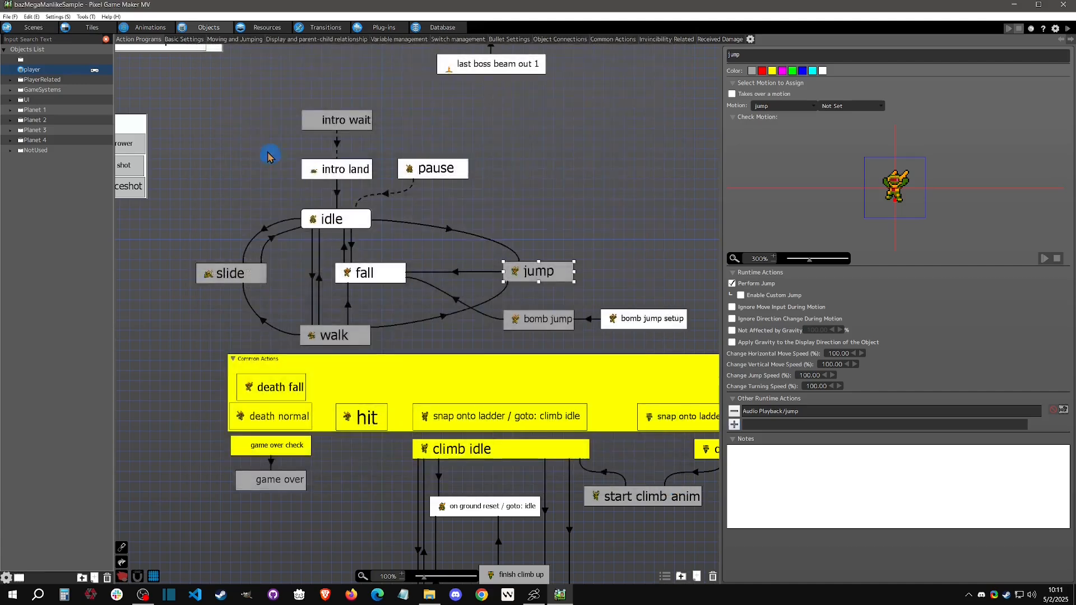
click(190, 41)
click(248, 41)
click(305, 40)
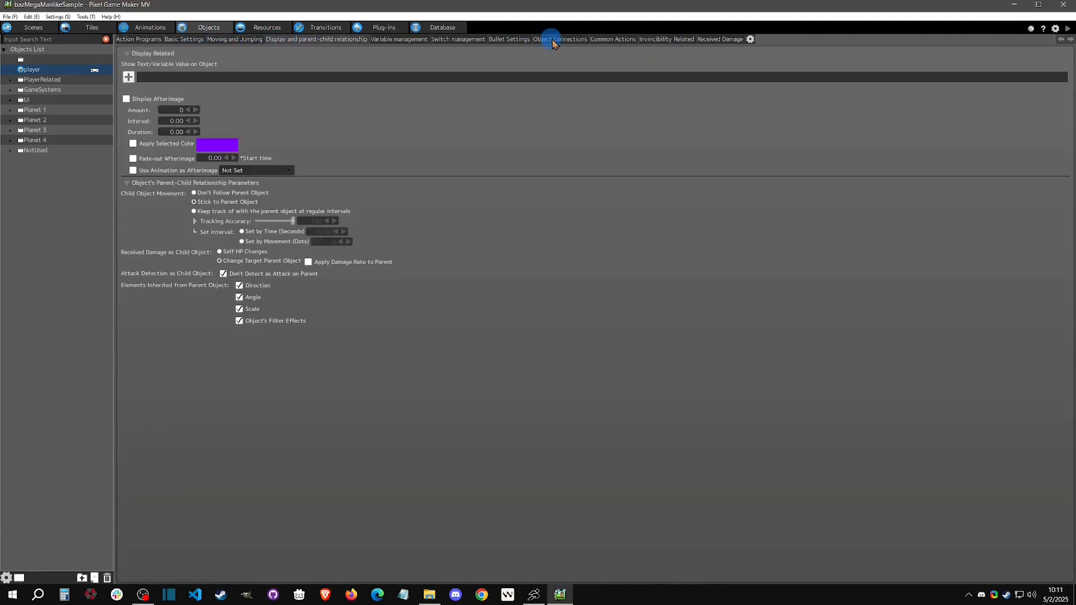
click(558, 40)
click(664, 39)
click(720, 39)
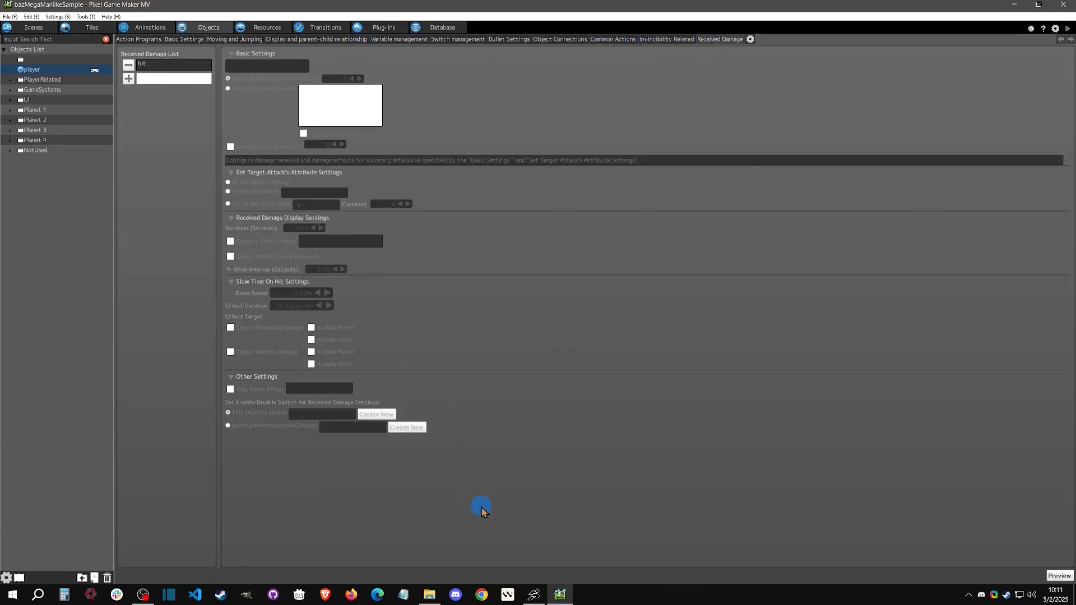
Step: Switch to Action Game Maker, open the Player's visual script, and look at its Idle and Move states
click(533, 595)
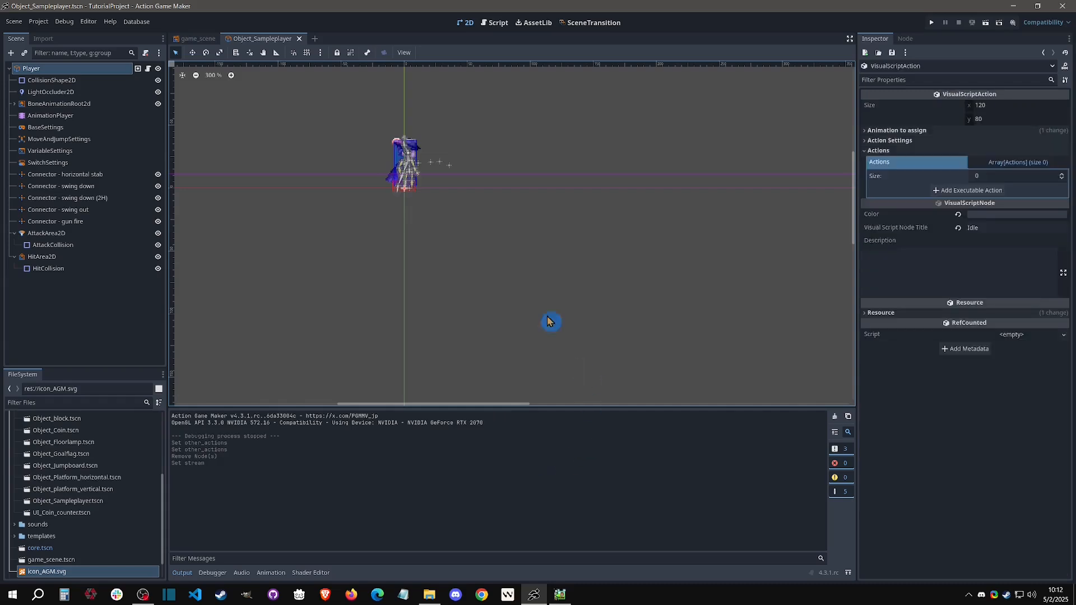
click(148, 68)
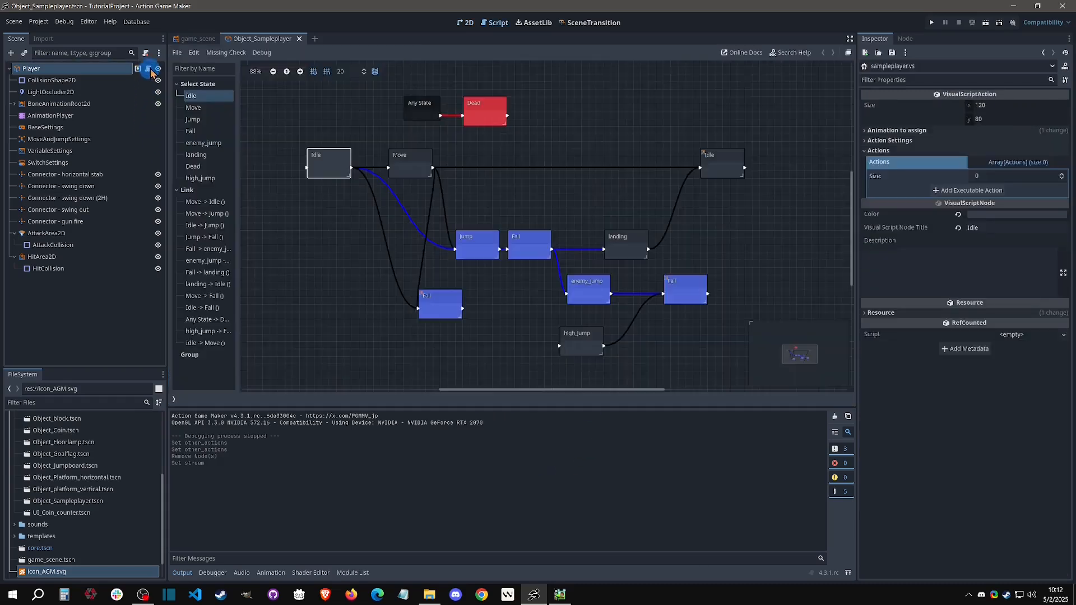
click(411, 170)
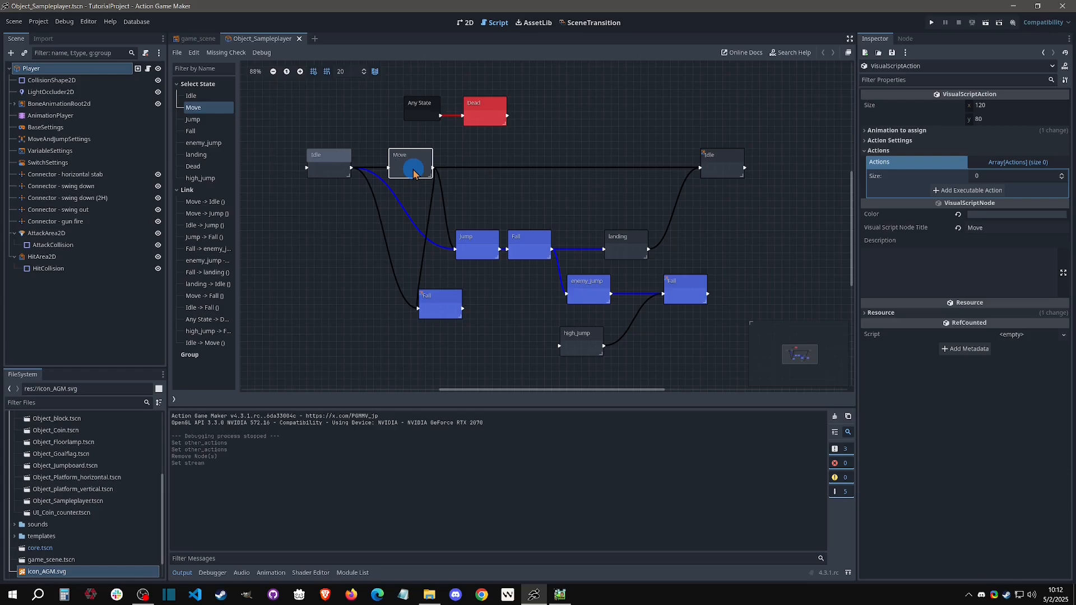
click(335, 170)
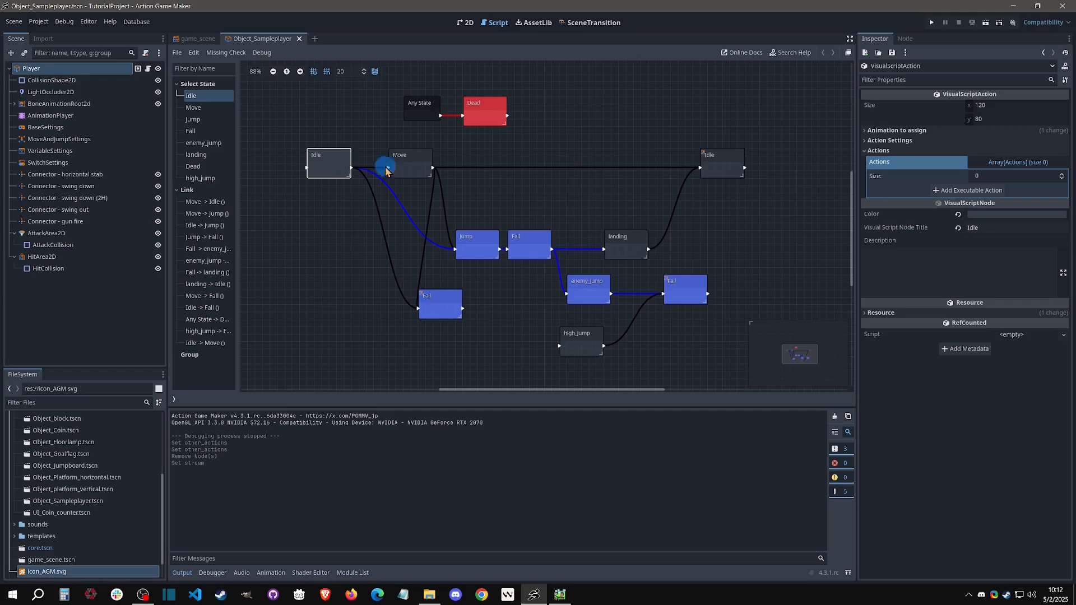
click(412, 170)
Step: Add a Sprite2D child node to the Player and name it AGMIcon
right_click(58, 73)
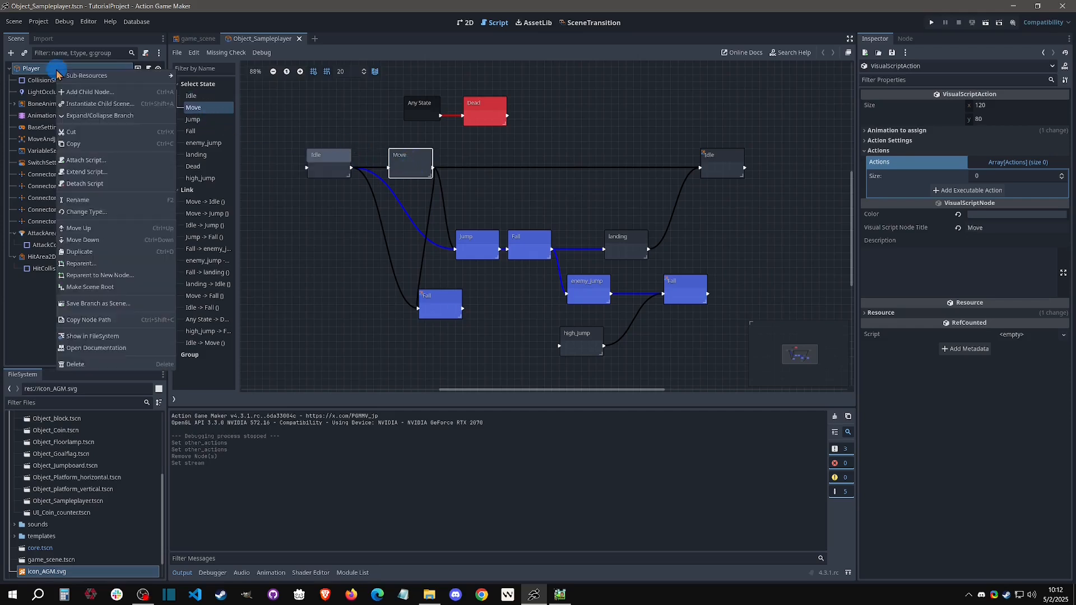
click(91, 92)
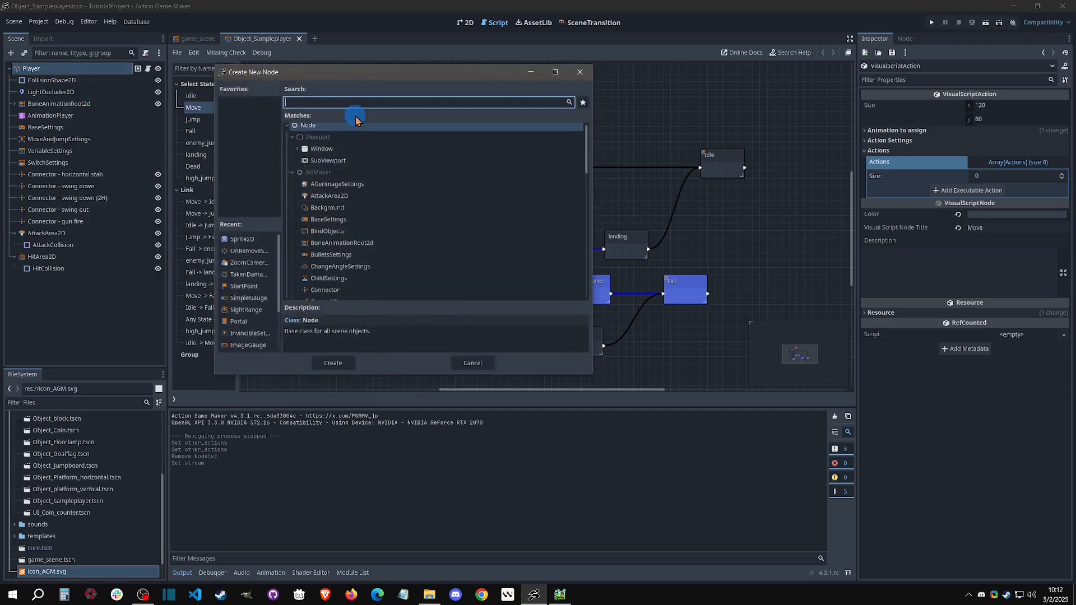
text(sprite)
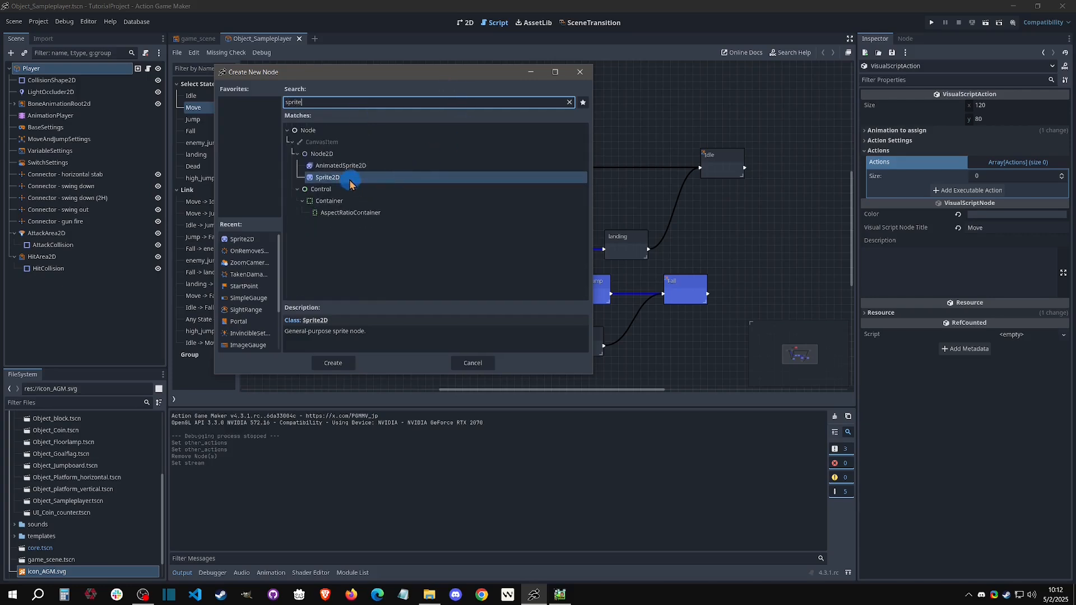
double_click(349, 177)
double_click(79, 283)
text(A)
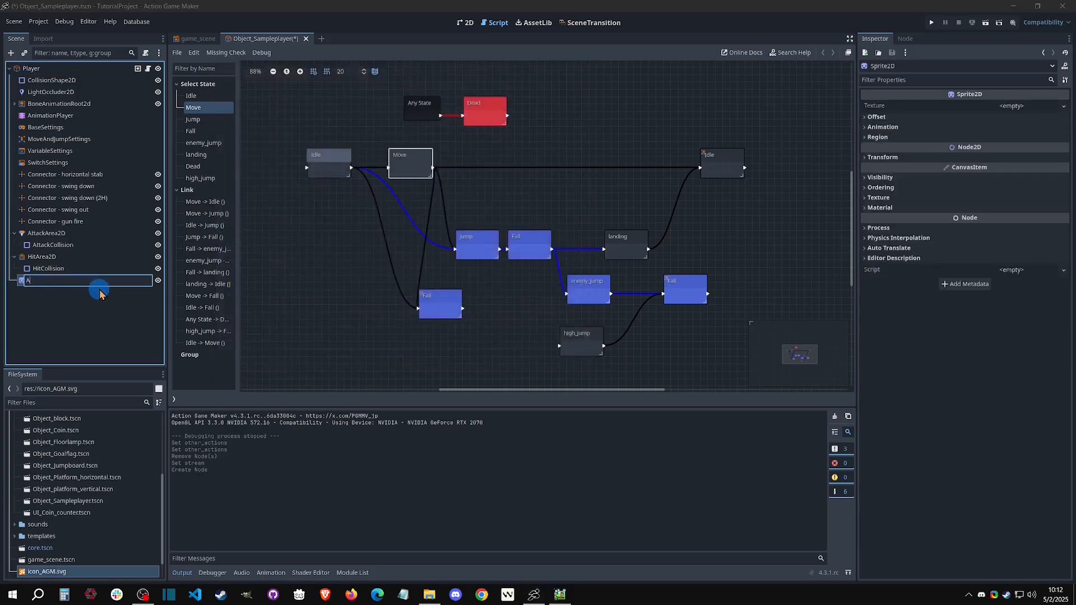
text(GMIcon)
key(Return)
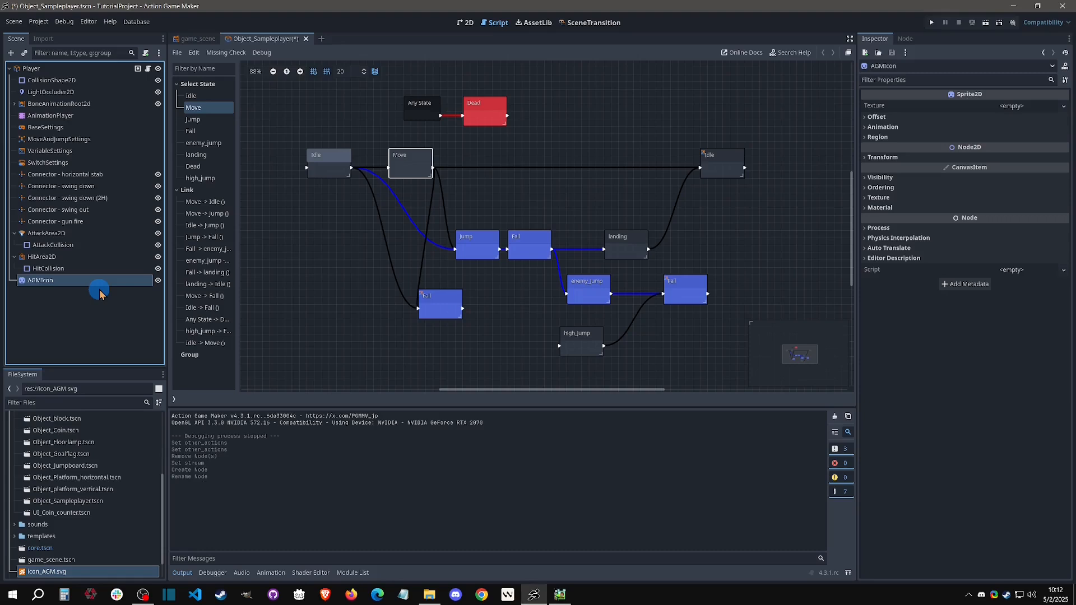
Step: Reorder the AGMIcon node directly above BoneAnimationRoot2d and check that node's child parts
drag(99, 289, 57, 104)
click(14, 116)
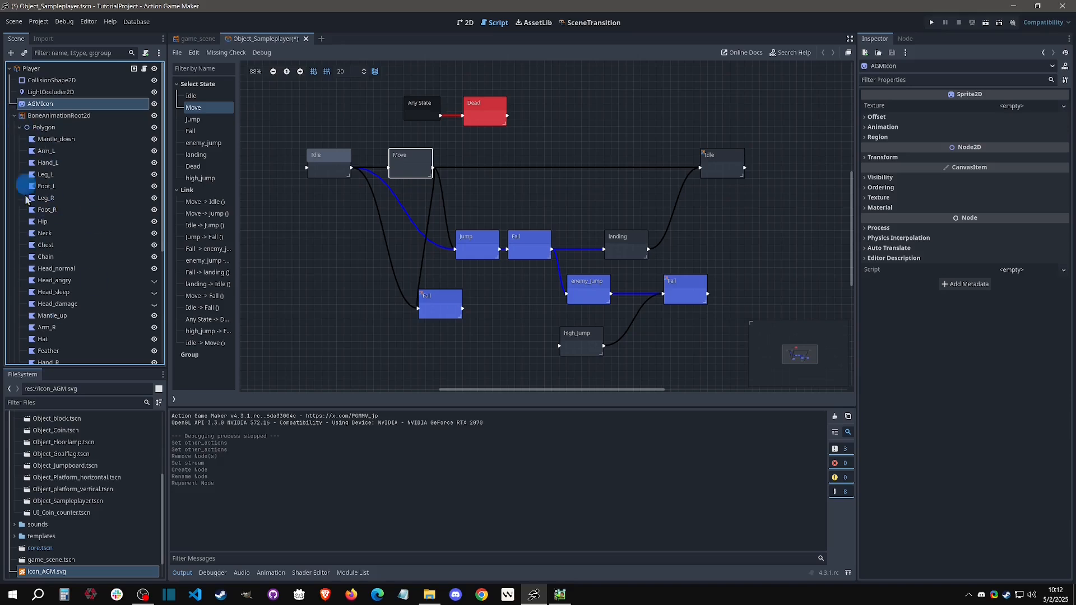
click(14, 116)
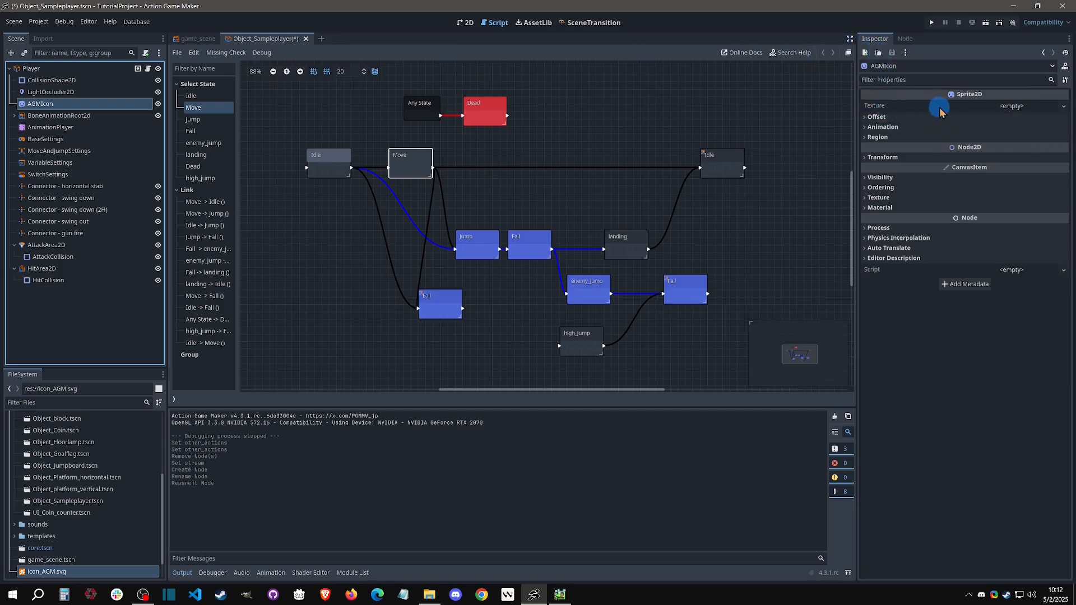
Step: Examine the AGMIcon sprite's properties, including Texture, Offset, Animation and Region
click(911, 79)
text(text)
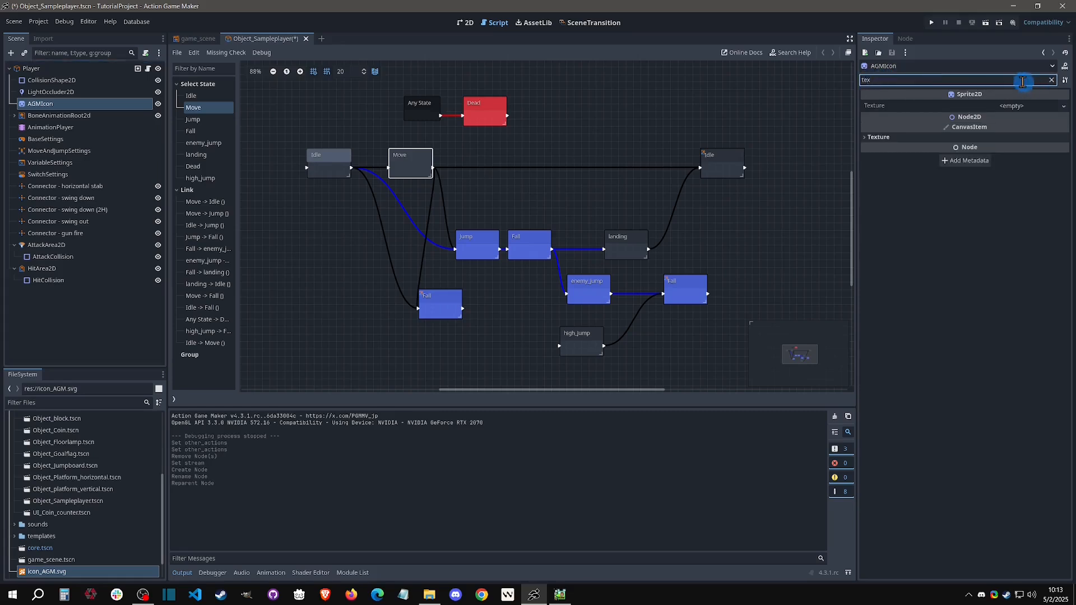
click(1052, 79)
click(882, 117)
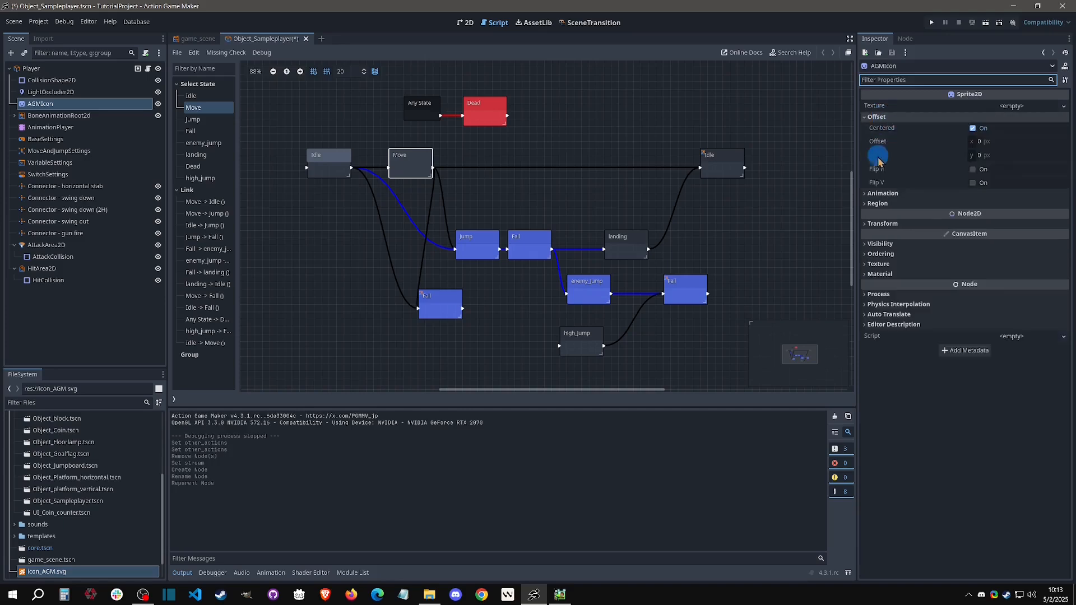
click(883, 194)
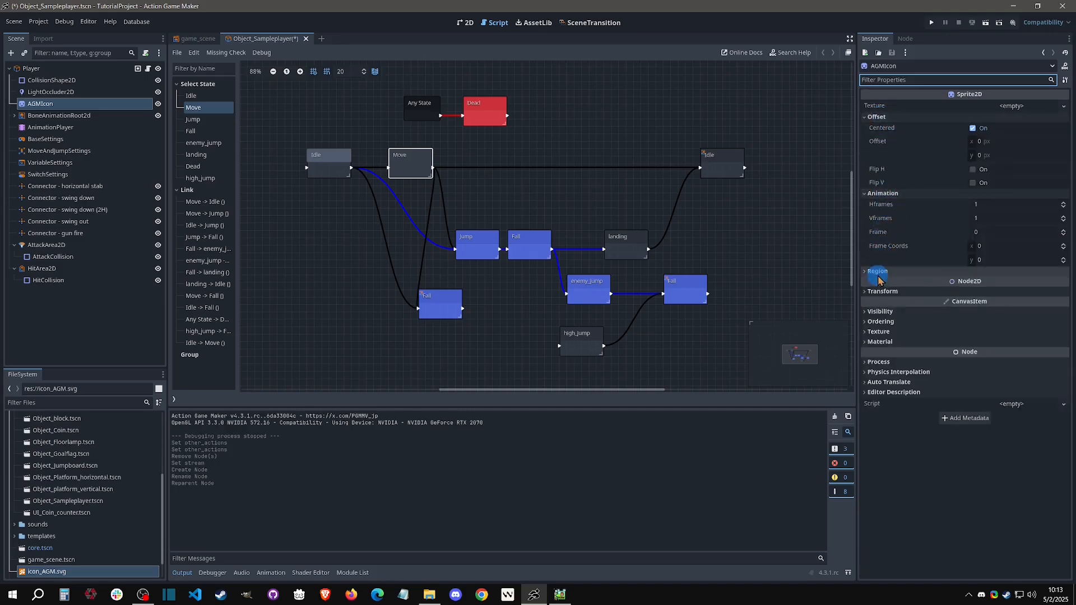
click(875, 272)
click(891, 272)
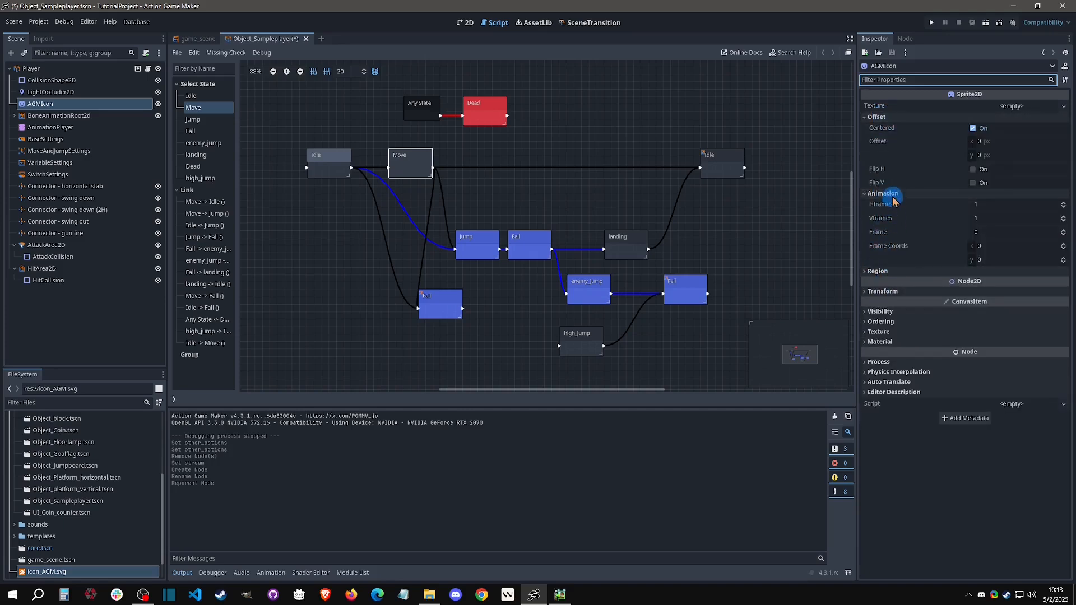
click(891, 195)
click(893, 116)
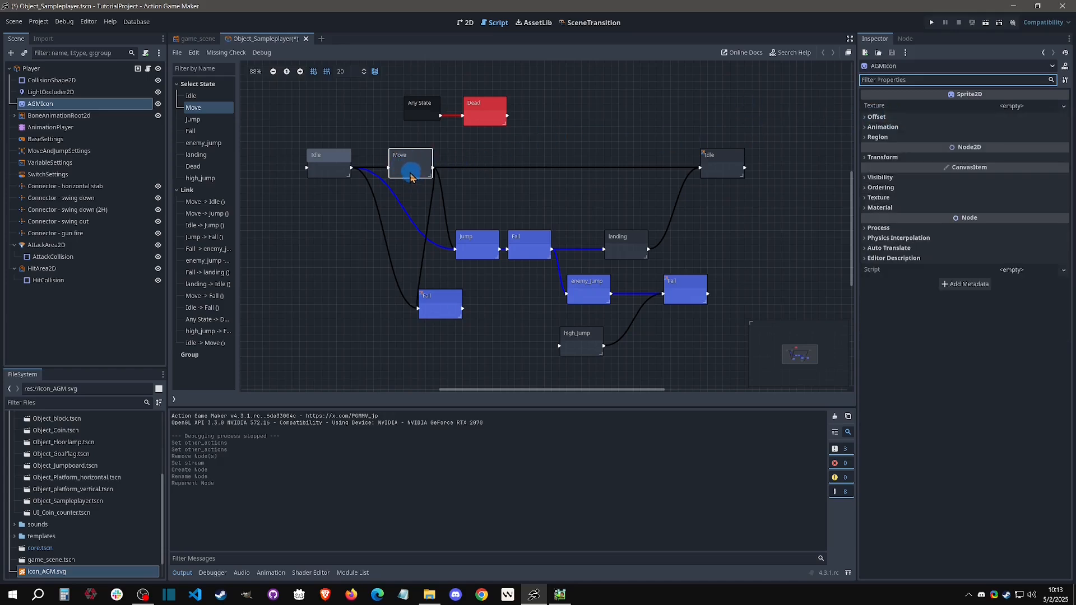
click(411, 177)
click(415, 165)
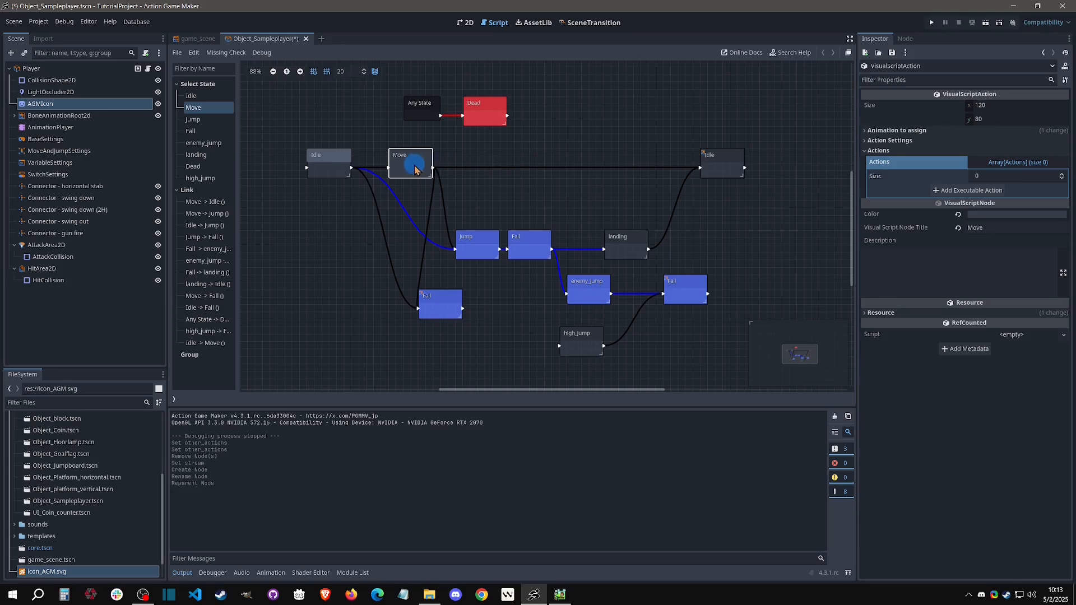
click(947, 190)
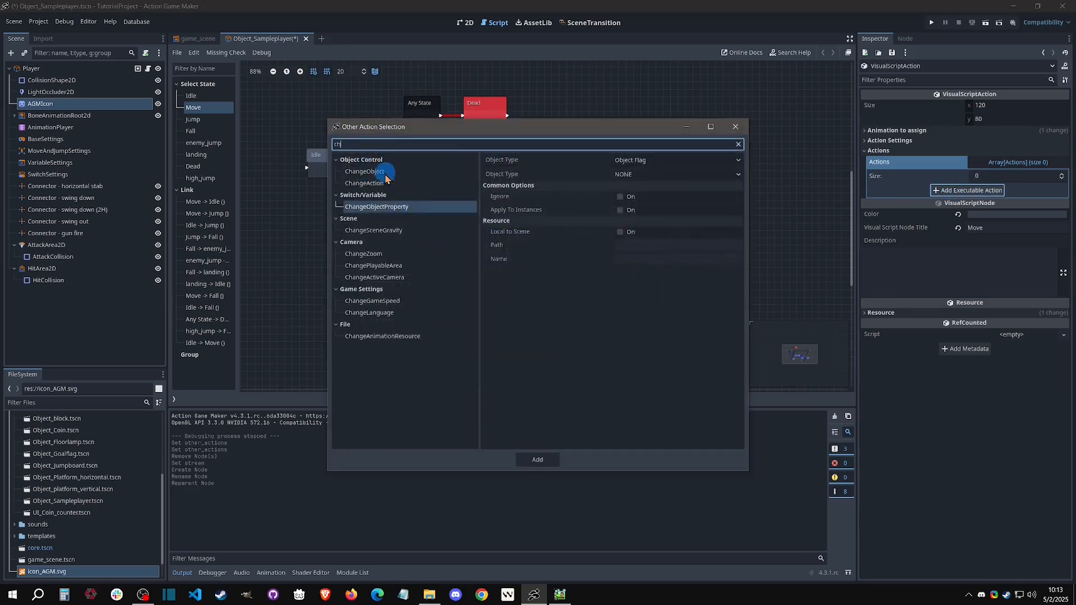
drag(362, 144, 299, 138)
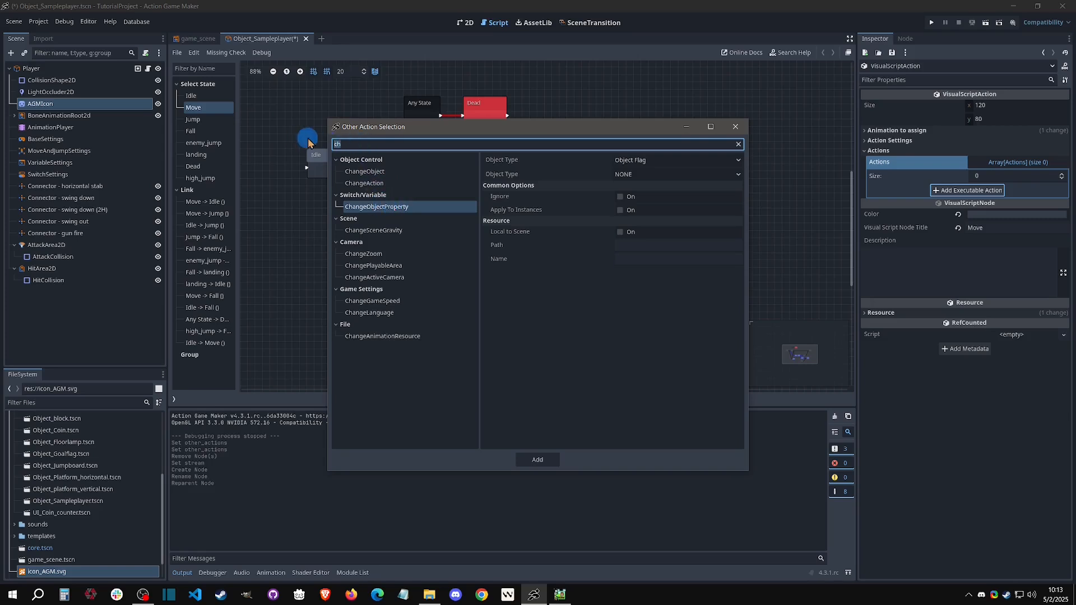
key(BackSpace)
text(ch)
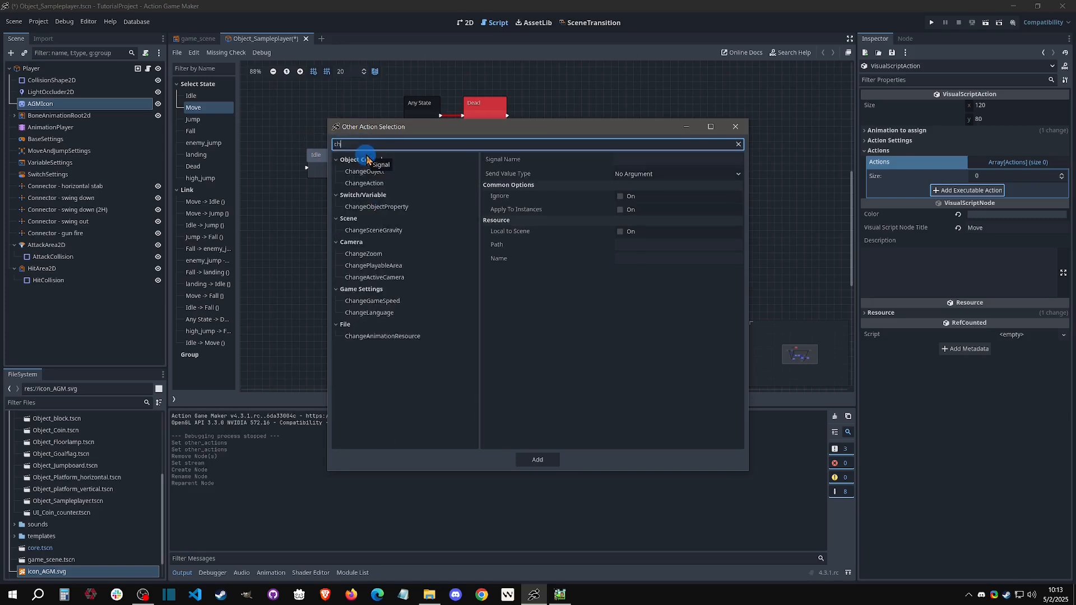
click(405, 209)
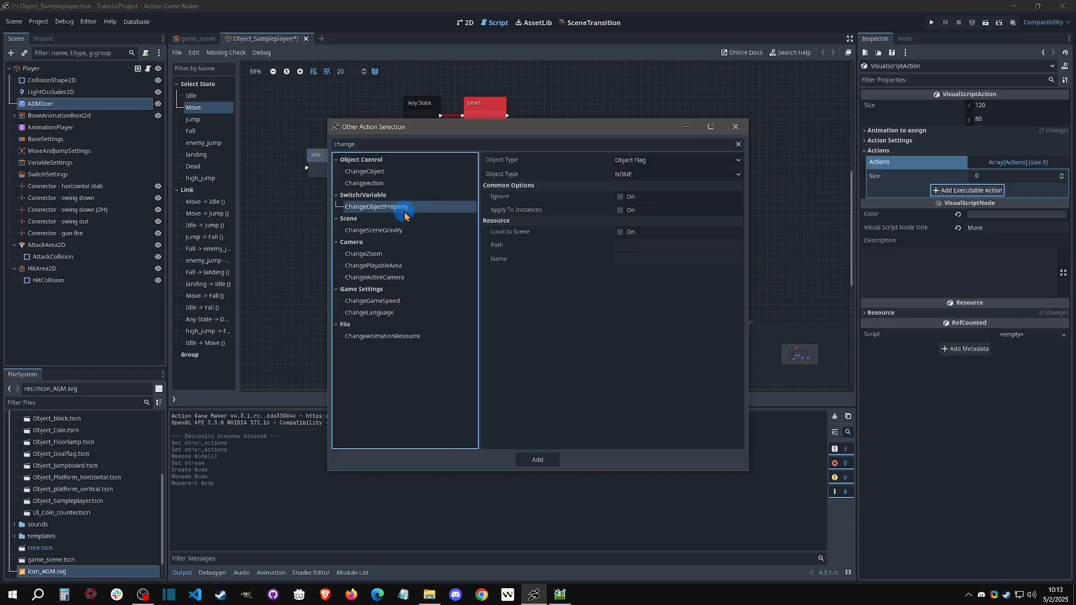
click(672, 165)
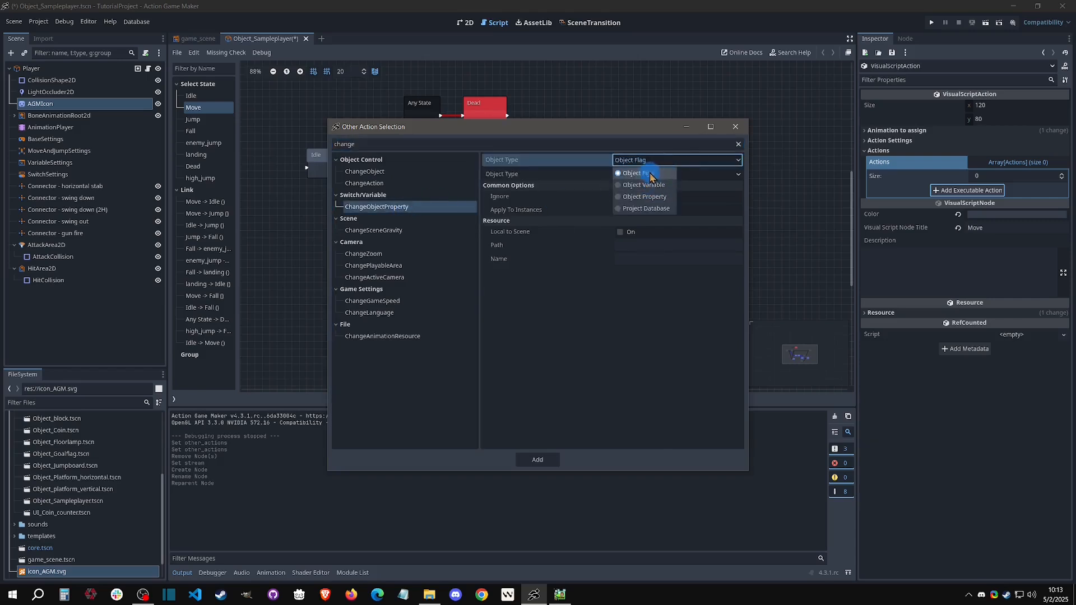
click(652, 208)
click(644, 174)
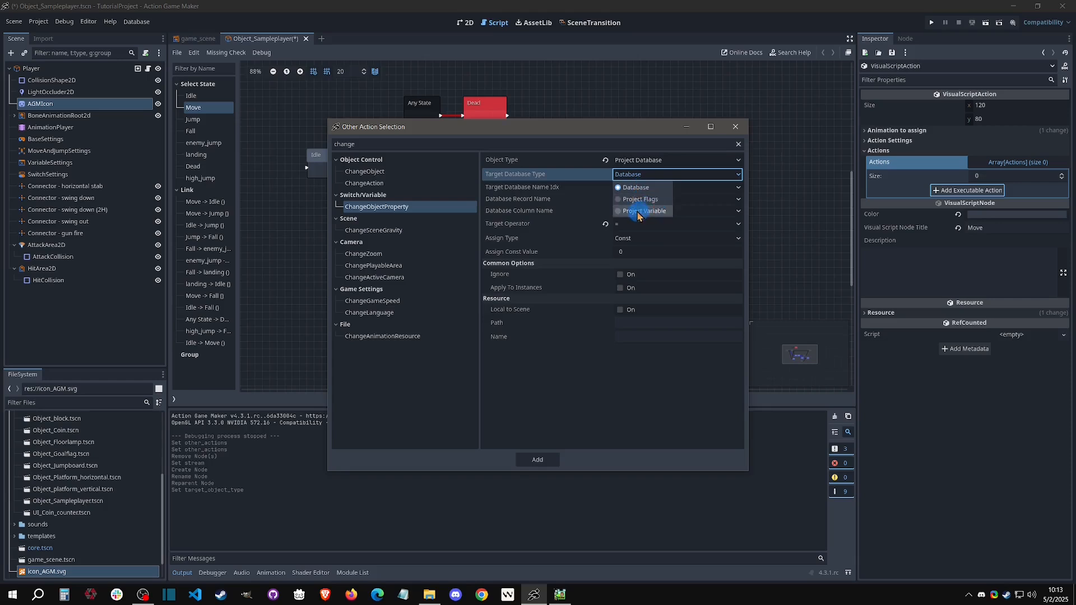
click(651, 164)
click(651, 162)
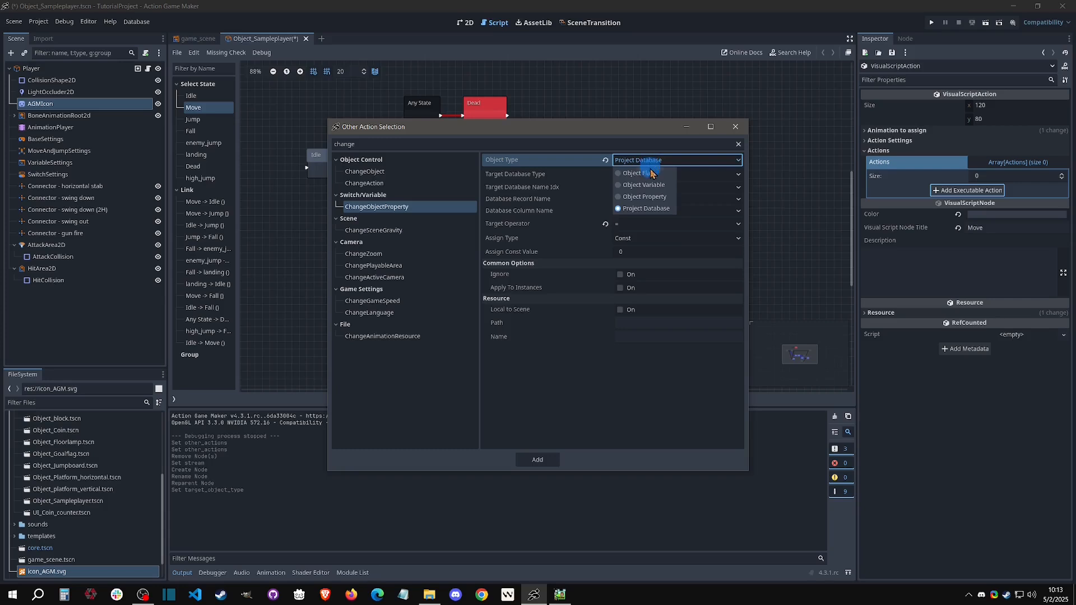
click(657, 199)
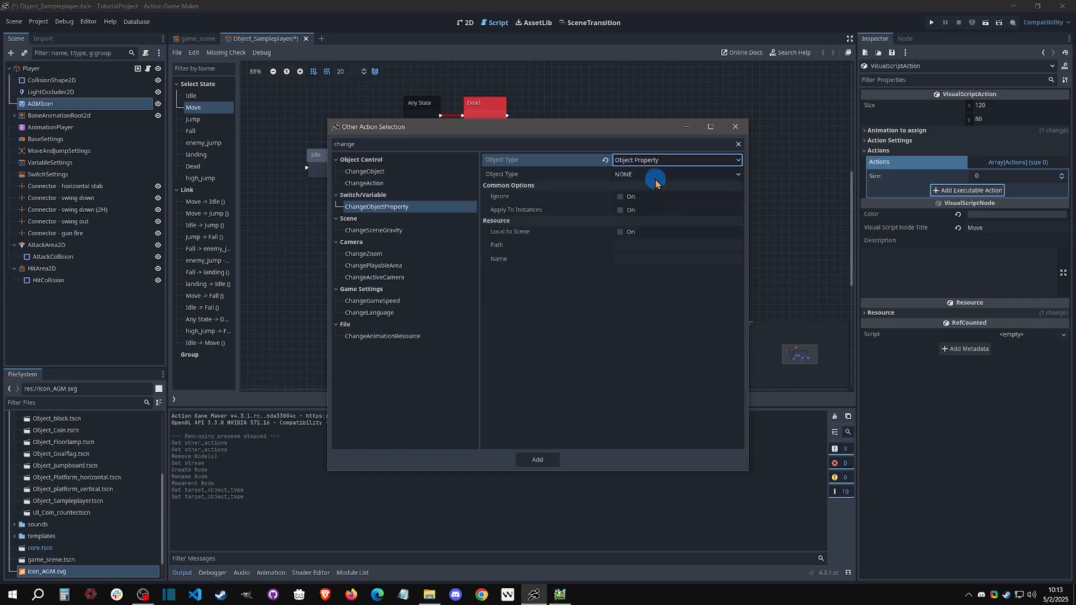
click(635, 175)
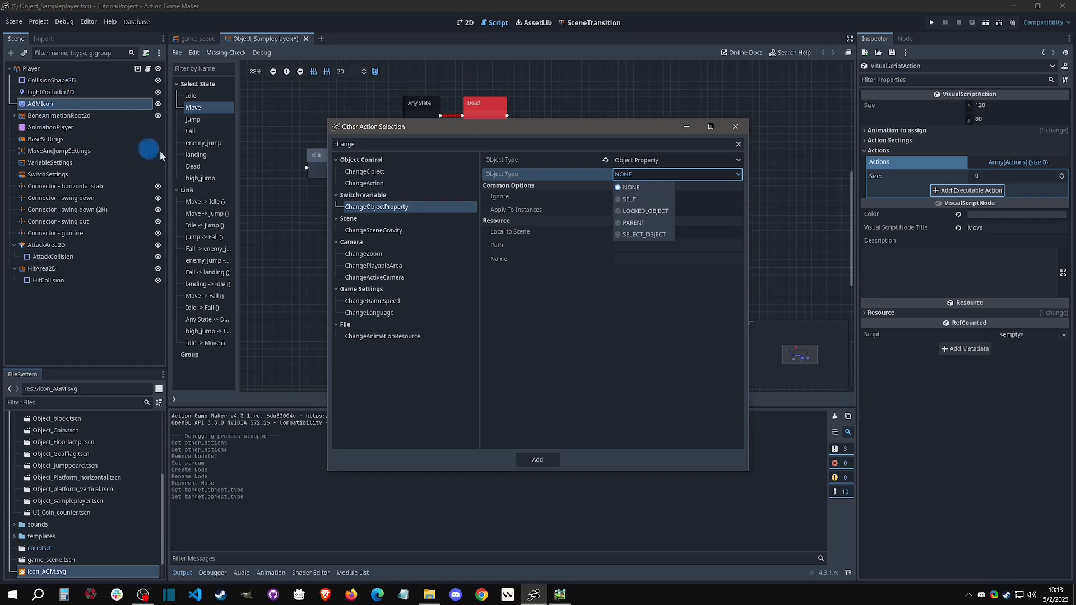
click(635, 200)
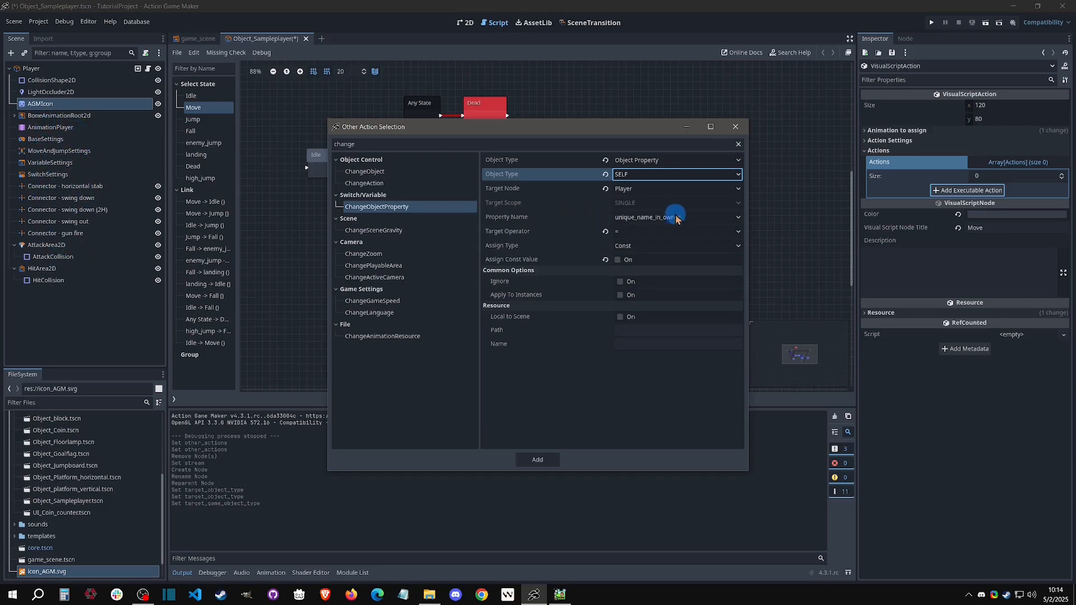
click(654, 191)
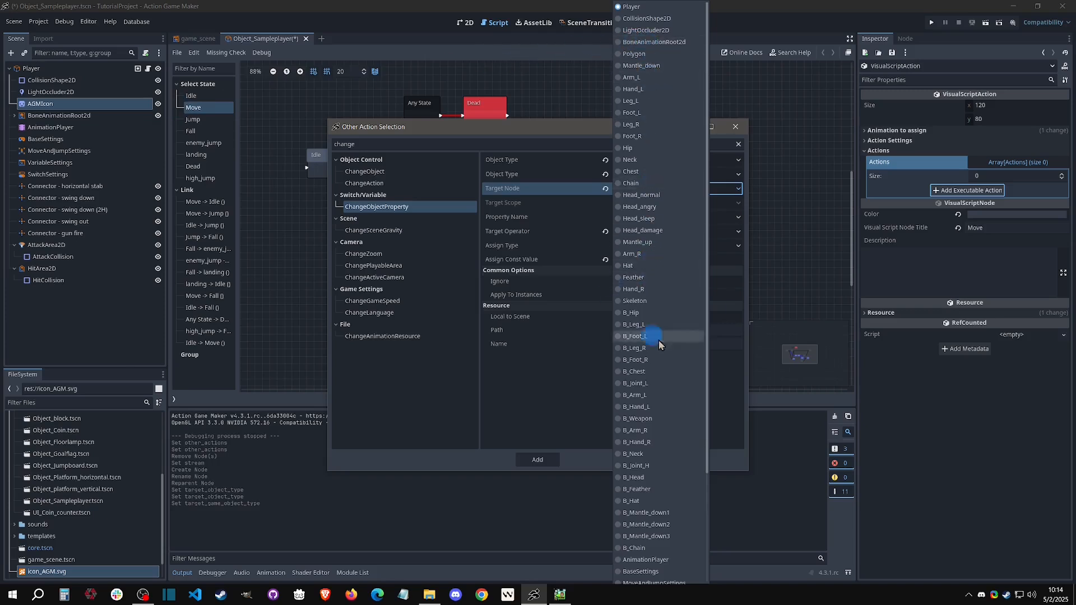
click(735, 415)
click(735, 124)
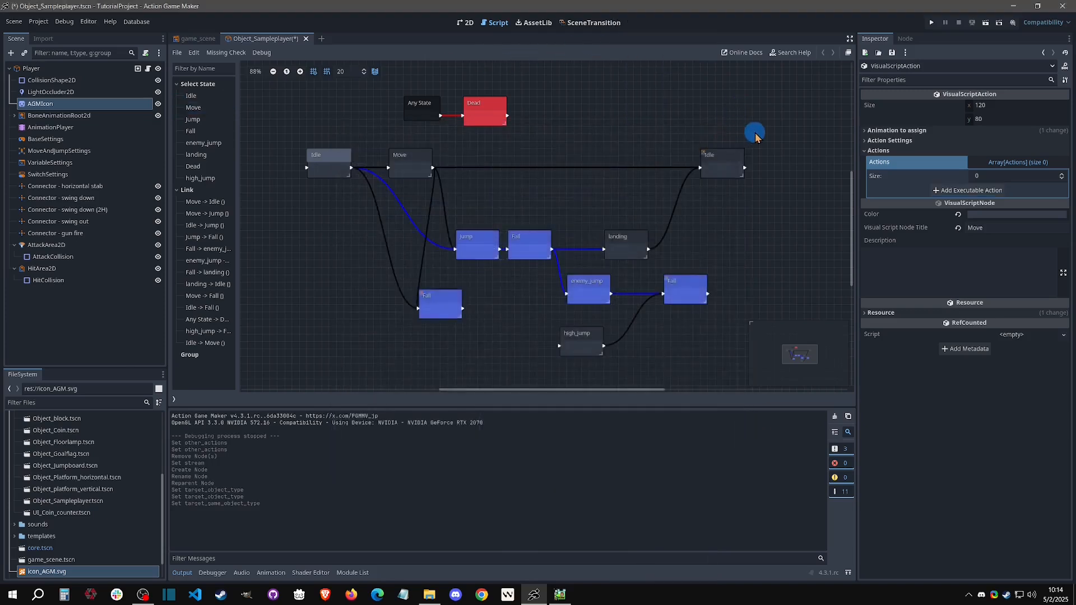
Step: Save the scene and start a ChangeObjectProperty action on the Move state, using Object Property, SELF and the target node AGMIcon
key(ctrl+s)
click(436, 151)
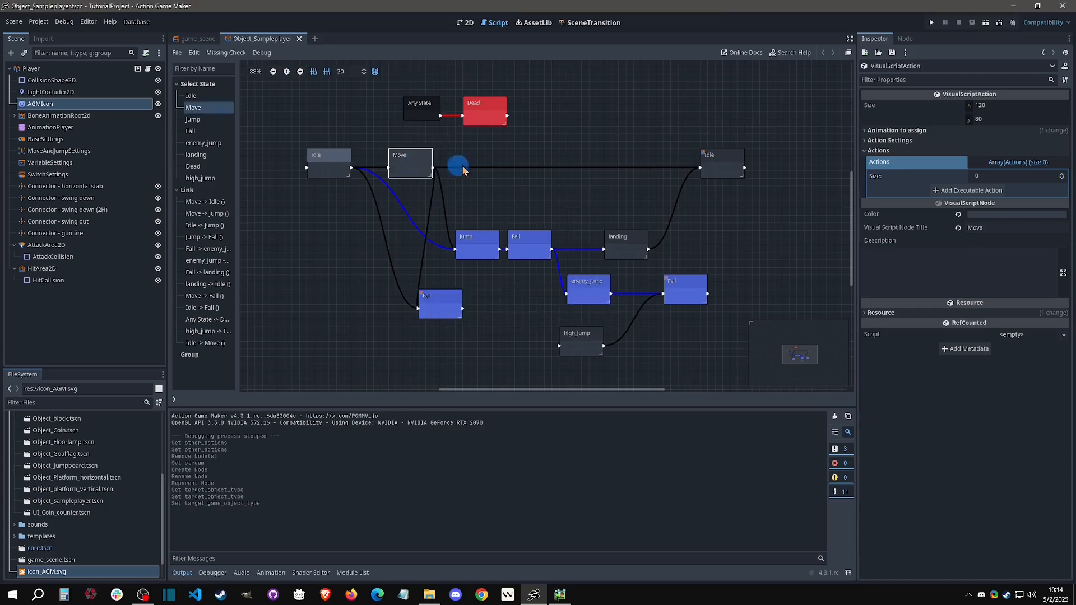
click(966, 190)
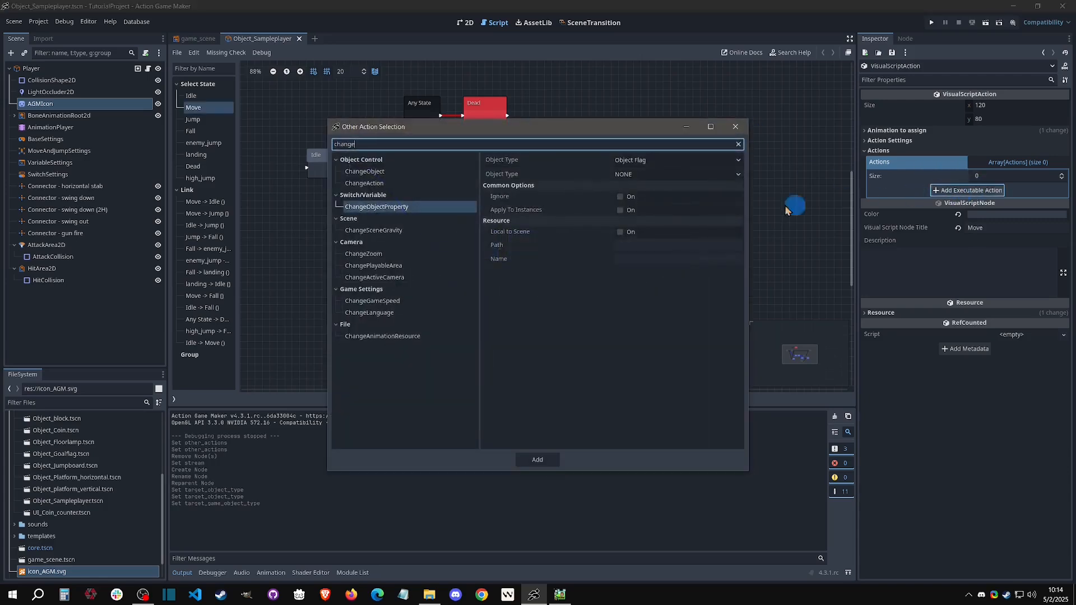
click(639, 160)
click(644, 197)
click(648, 174)
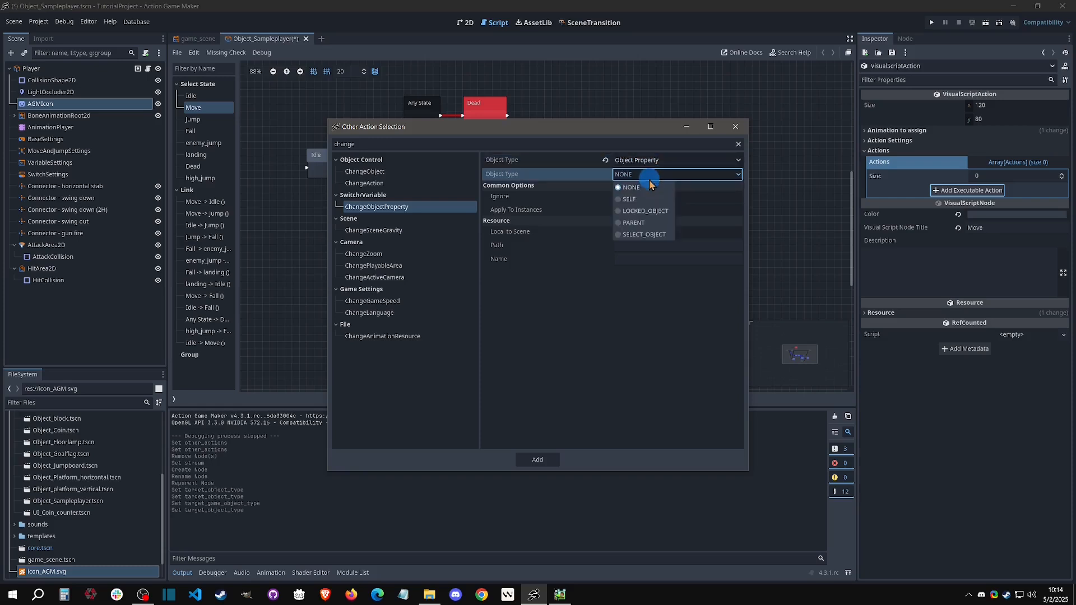
click(649, 196)
click(649, 194)
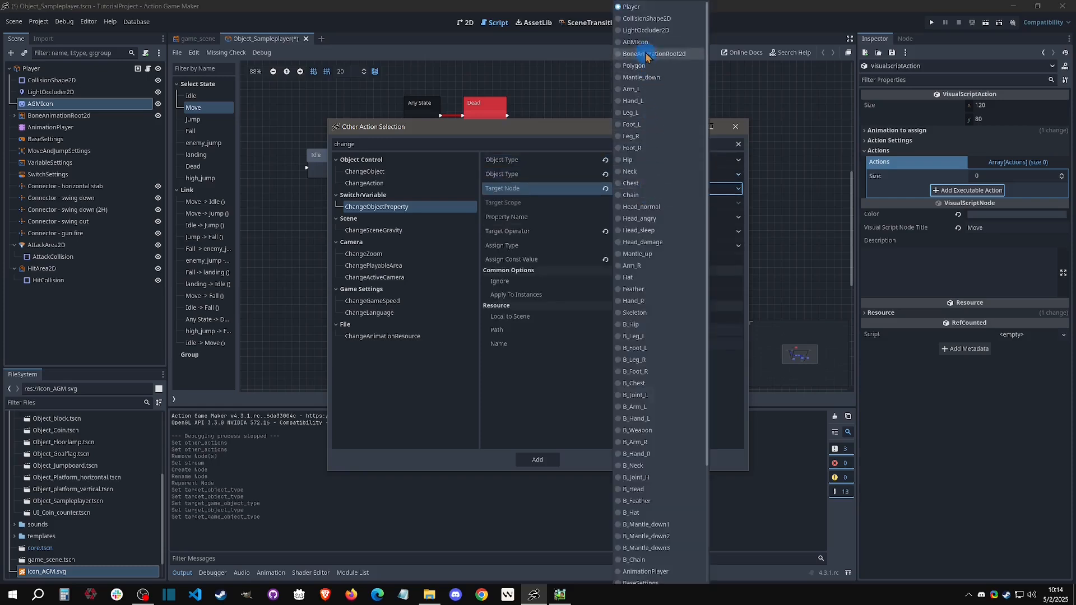
click(661, 42)
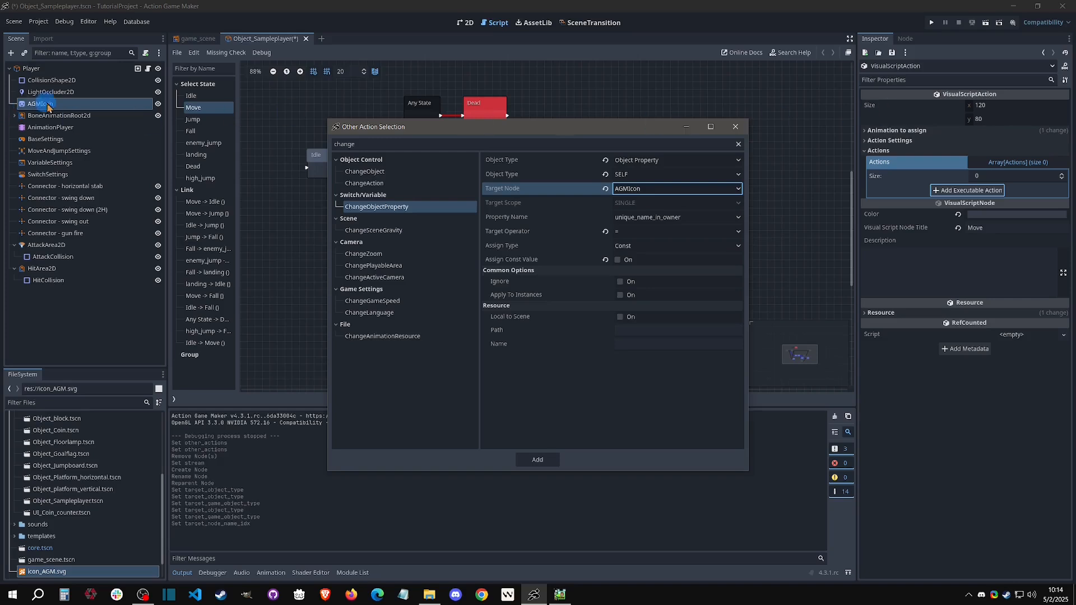
Step: Make the action change AGMIcon's texture property, keeping Const as the assign type
click(645, 217)
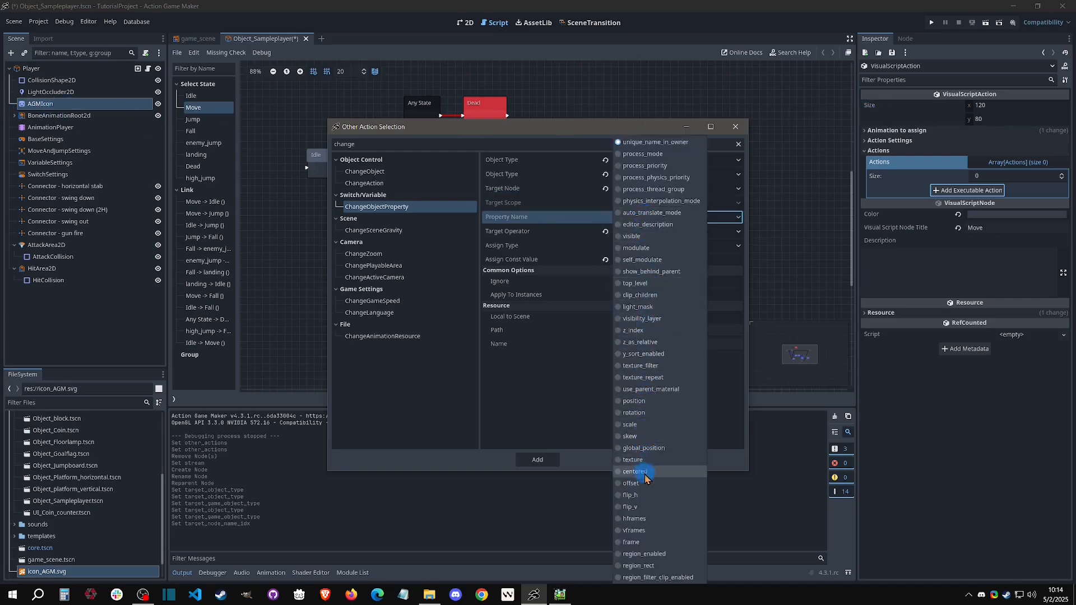
click(633, 460)
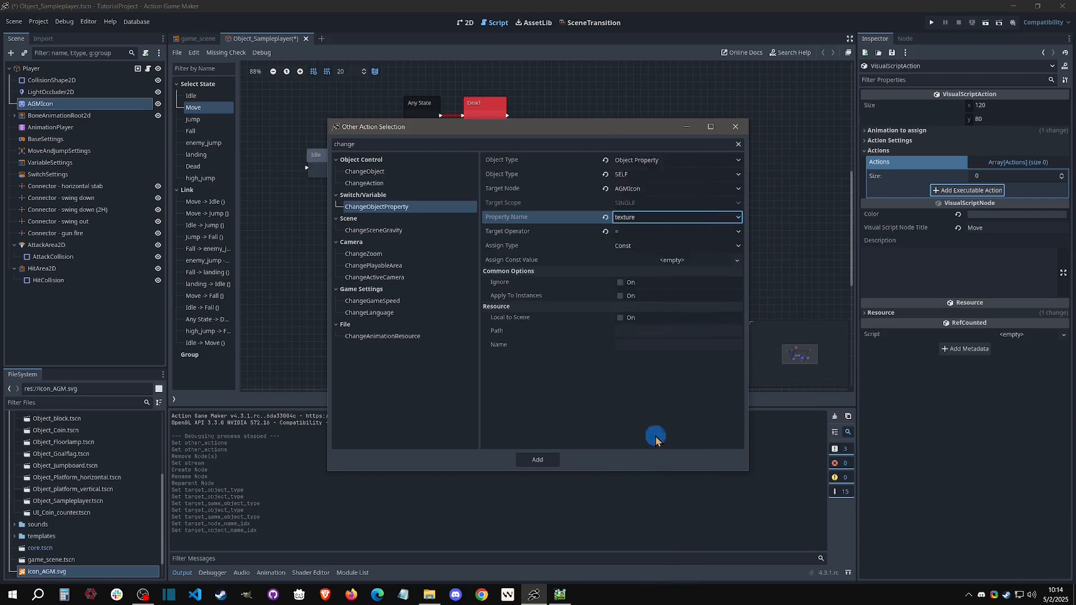
click(636, 248)
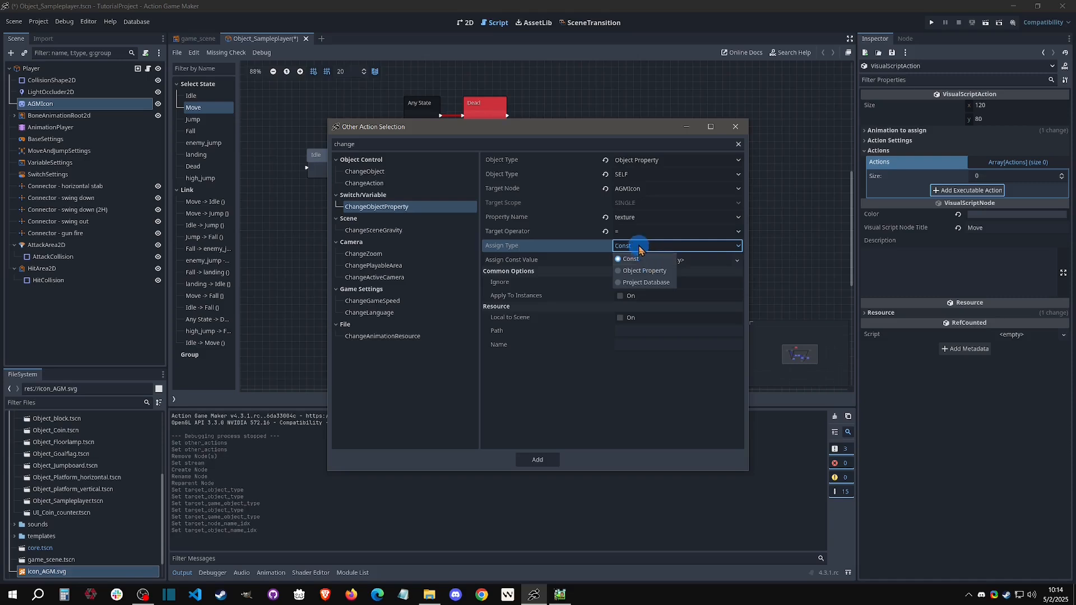
click(639, 248)
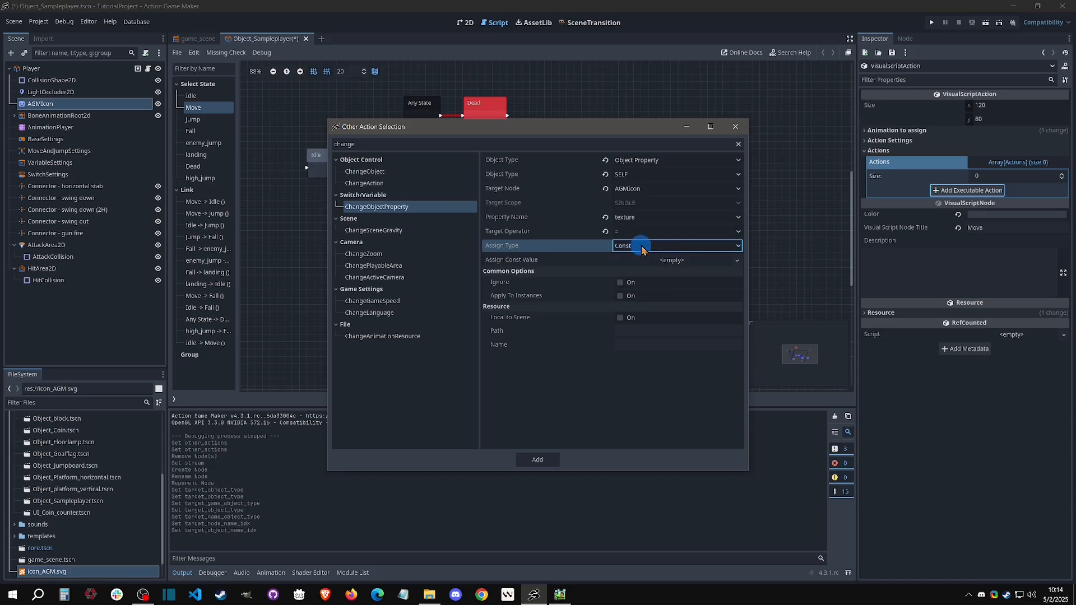
Step: Quick-load icon_AGM.svg as the constant texture value and add the action to the Move state
click(736, 260)
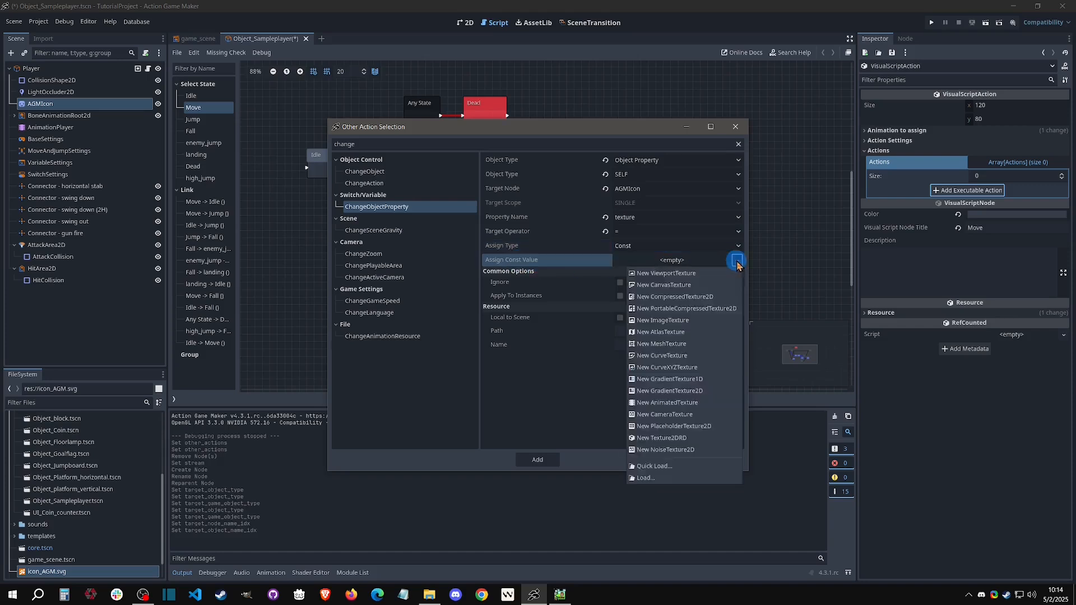
click(676, 466)
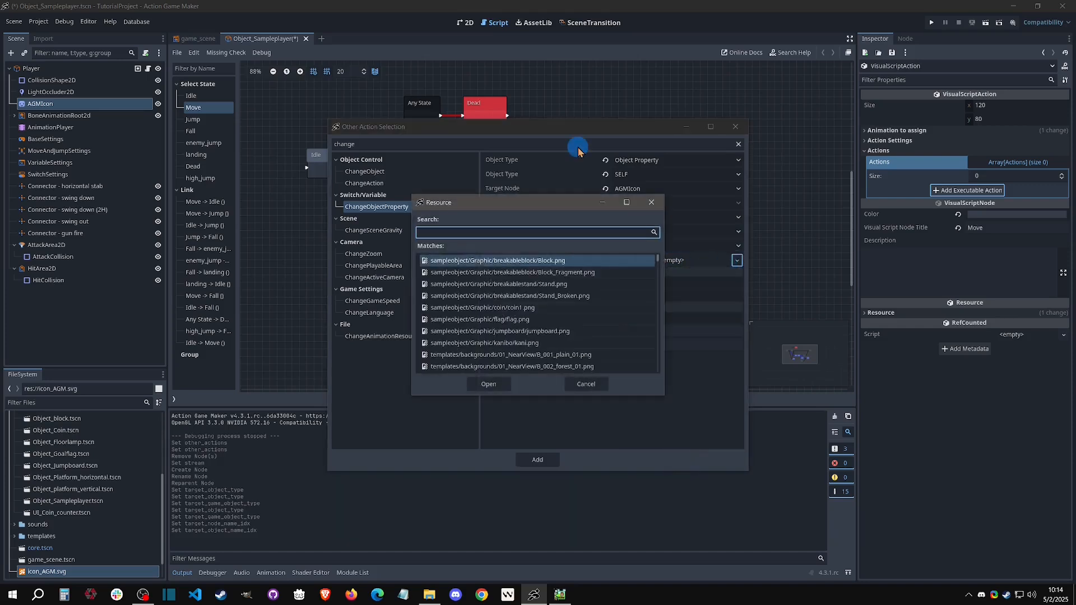
text(icon)
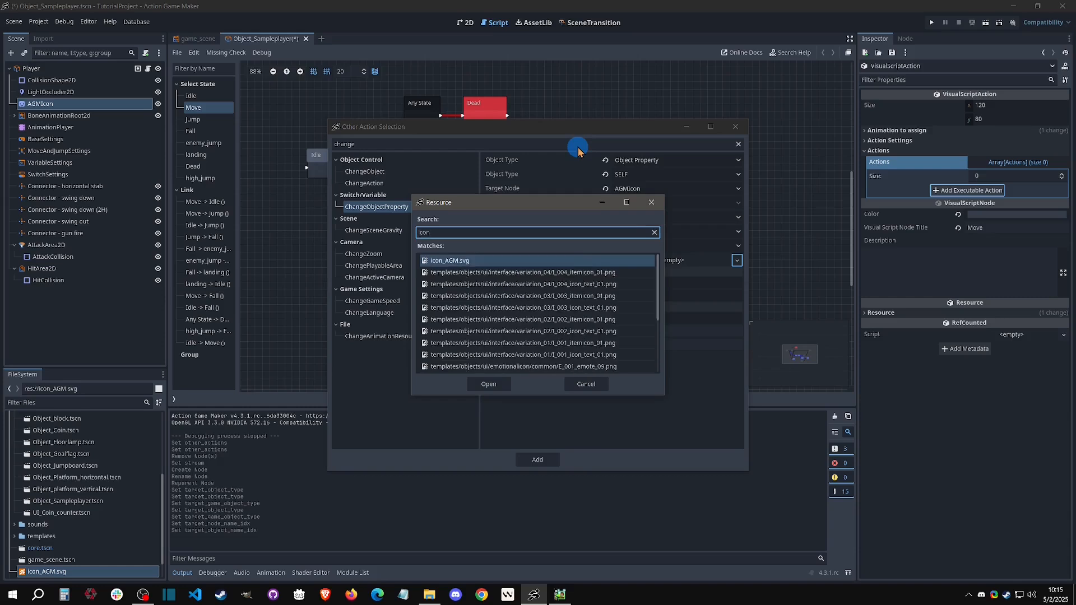
double_click(477, 261)
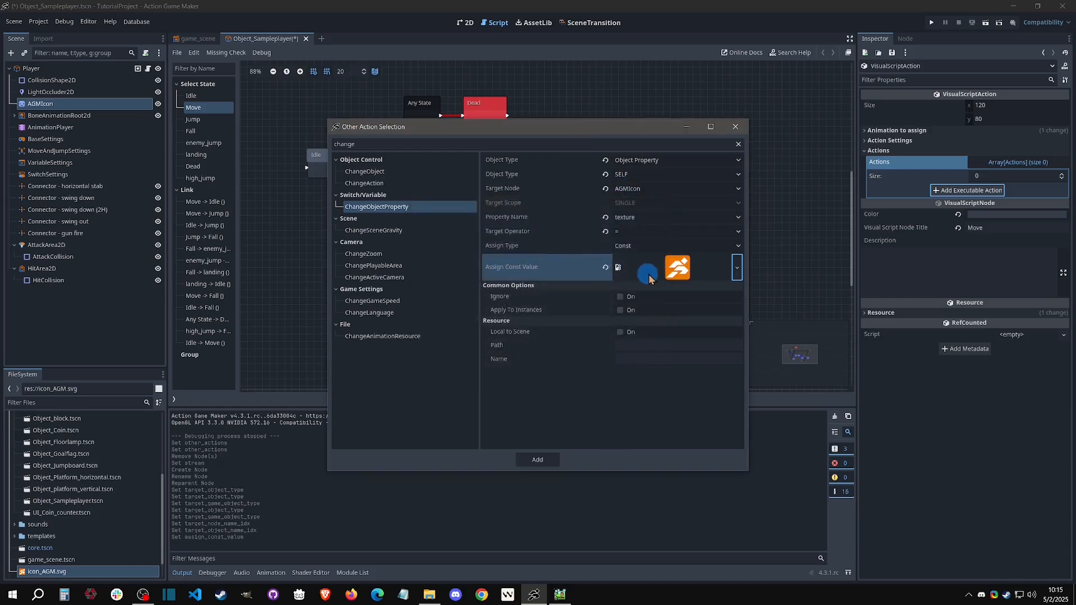
click(539, 461)
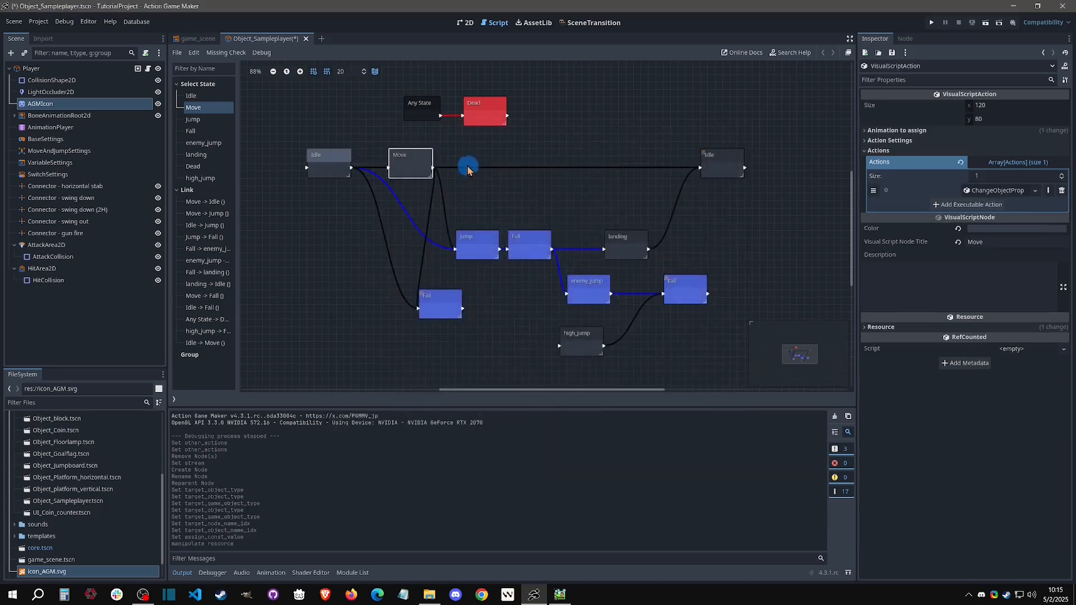
Step: Start a ChangeObjectProperty action on the first Idle state, using Object Property, SELF and the target node AGMIcon
click(331, 168)
click(1018, 163)
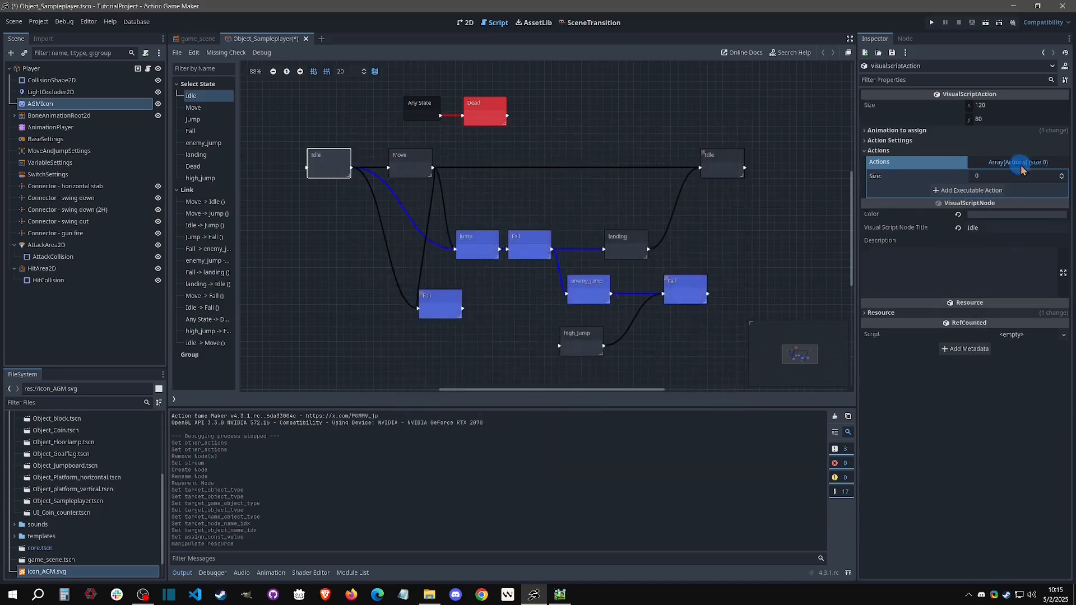
click(967, 190)
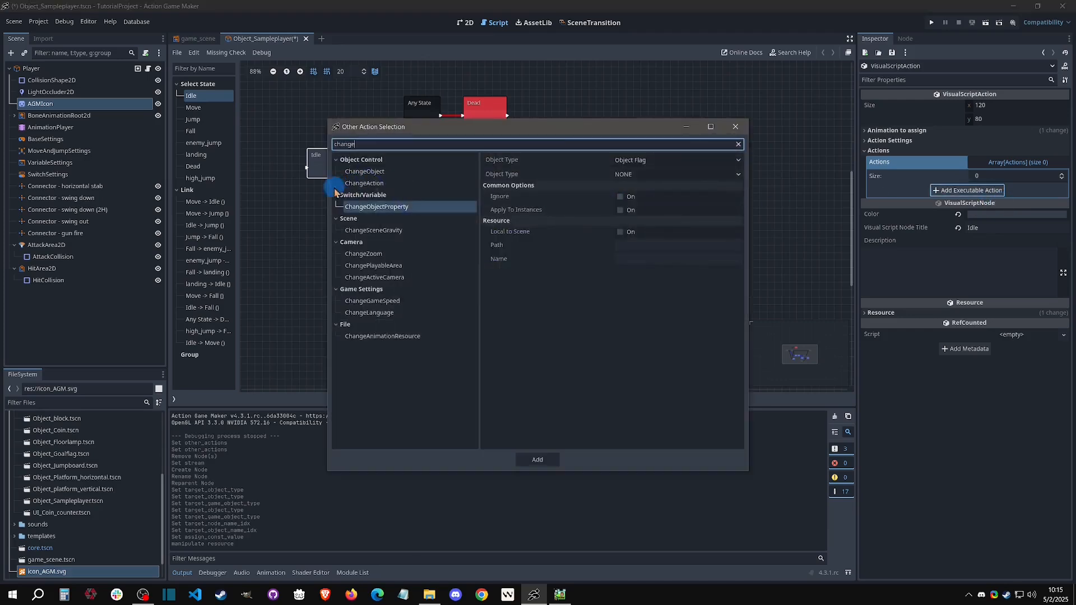
click(647, 161)
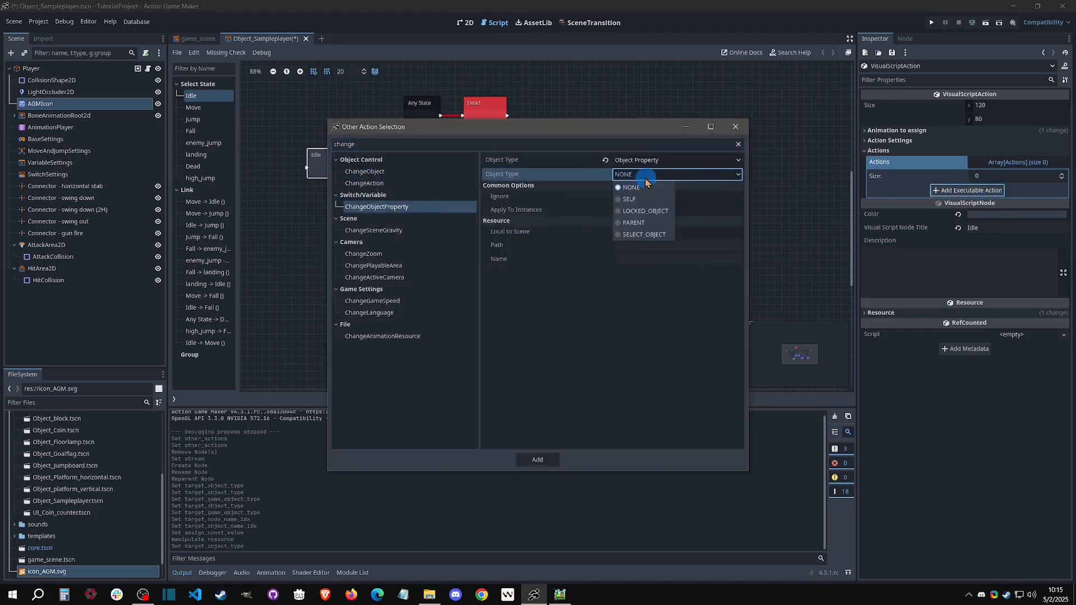
click(646, 197)
click(641, 189)
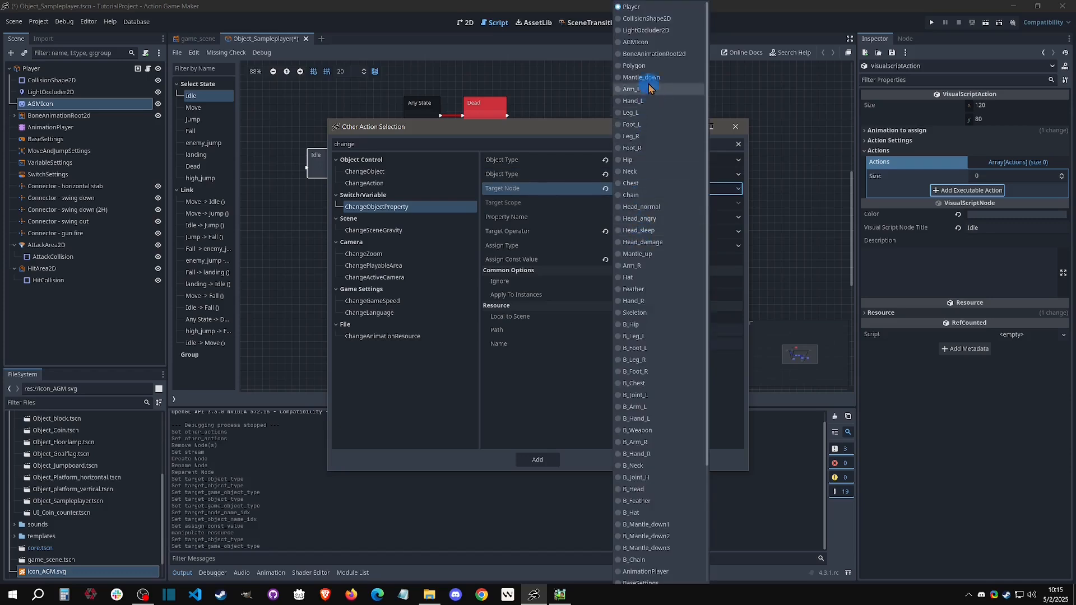
click(644, 43)
Step: Choose texture as the property with an empty constant value and add the action to the Idle state
click(645, 220)
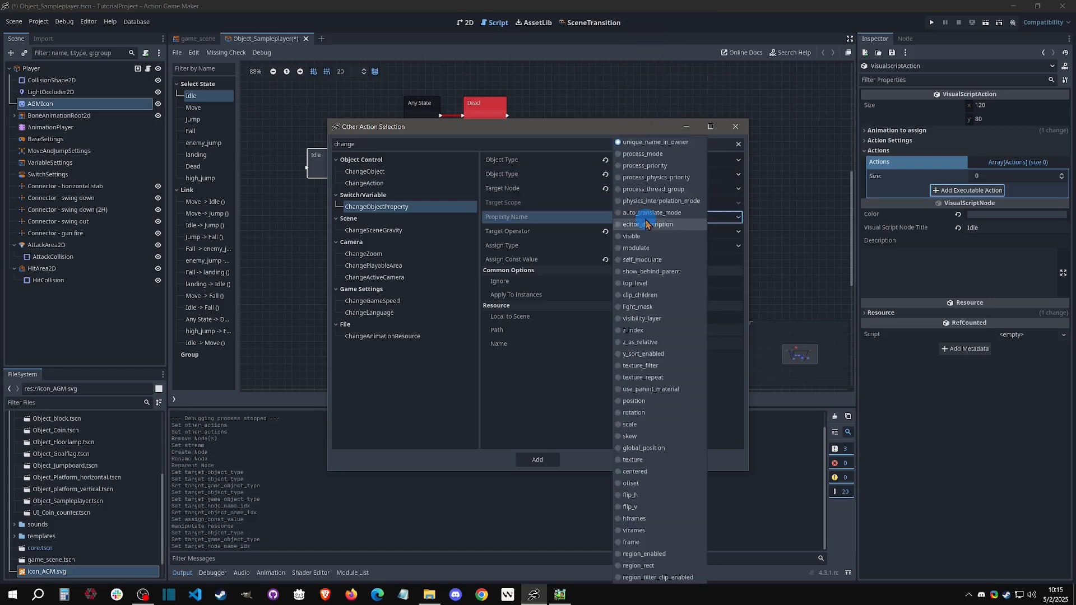
click(636, 462)
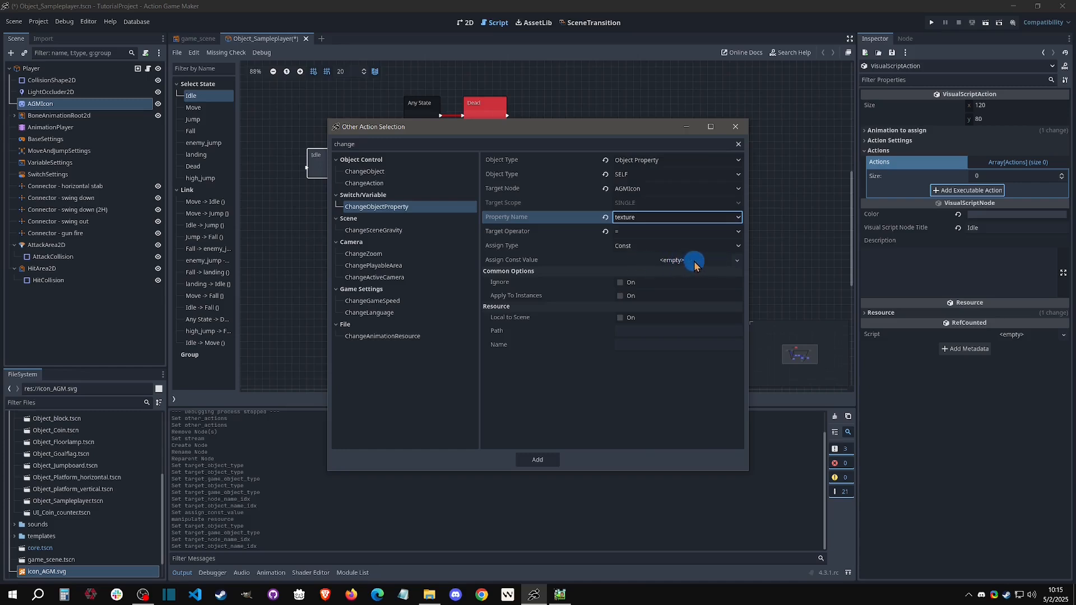
click(546, 459)
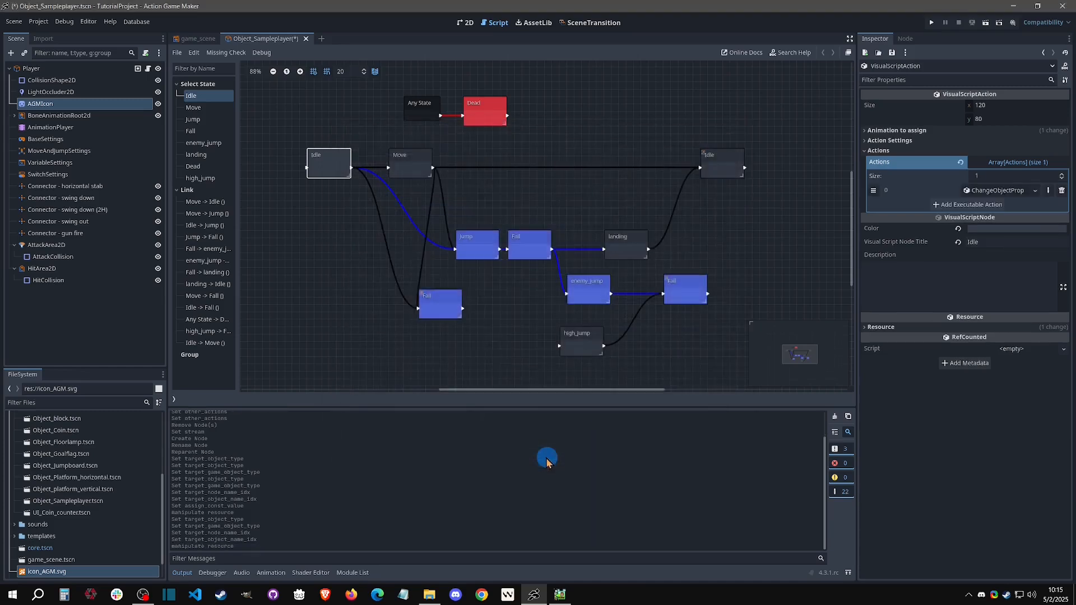
Step: Run the game, walk the player right and left to test the icon texture change, and close the game
click(932, 22)
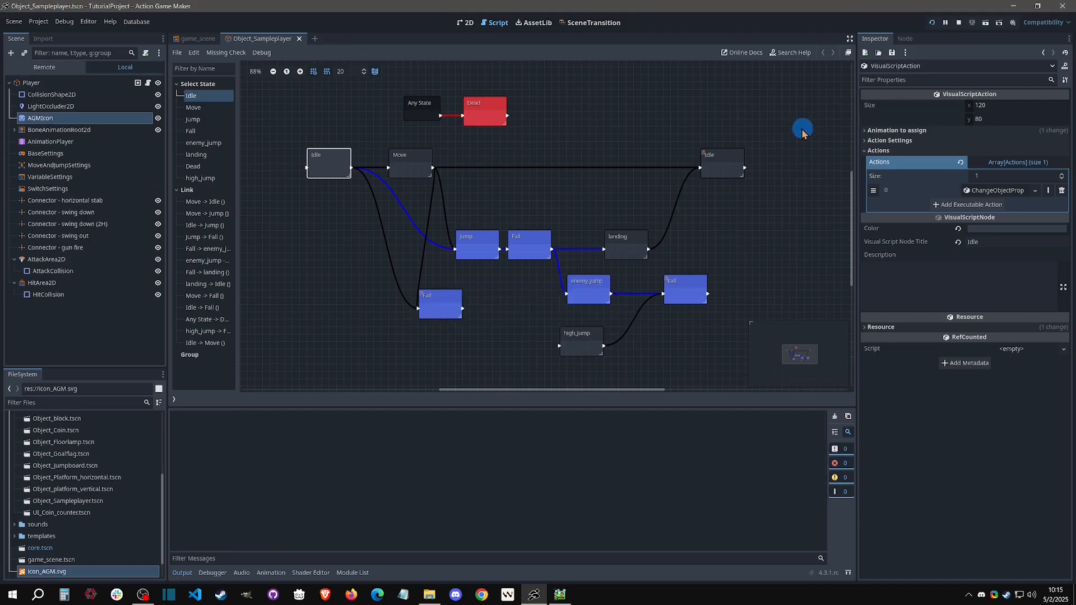
key(Right)
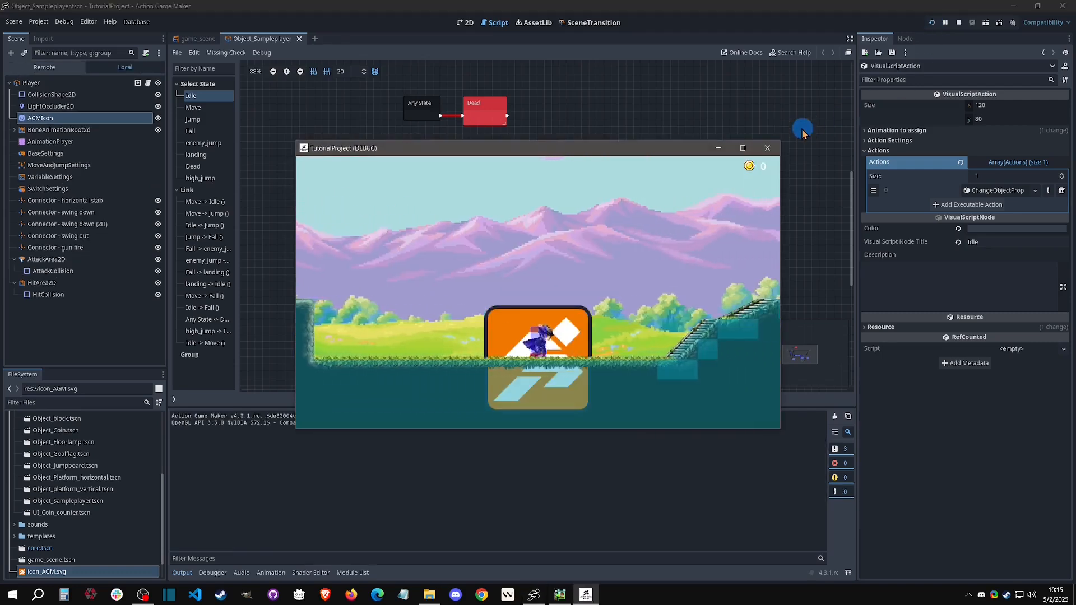
key(Right)
key(Left)
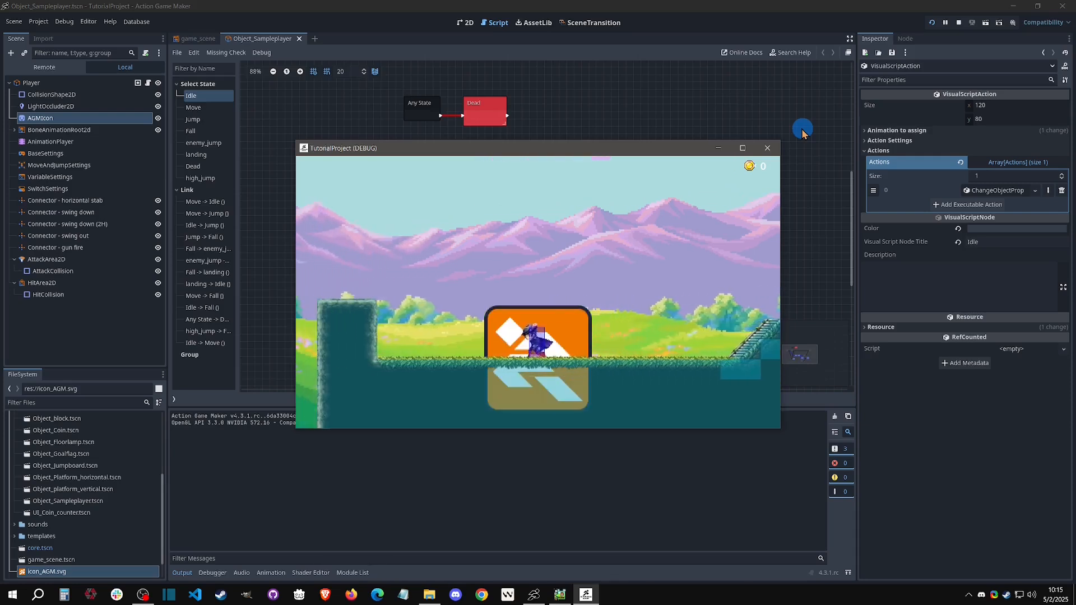
key(Right)
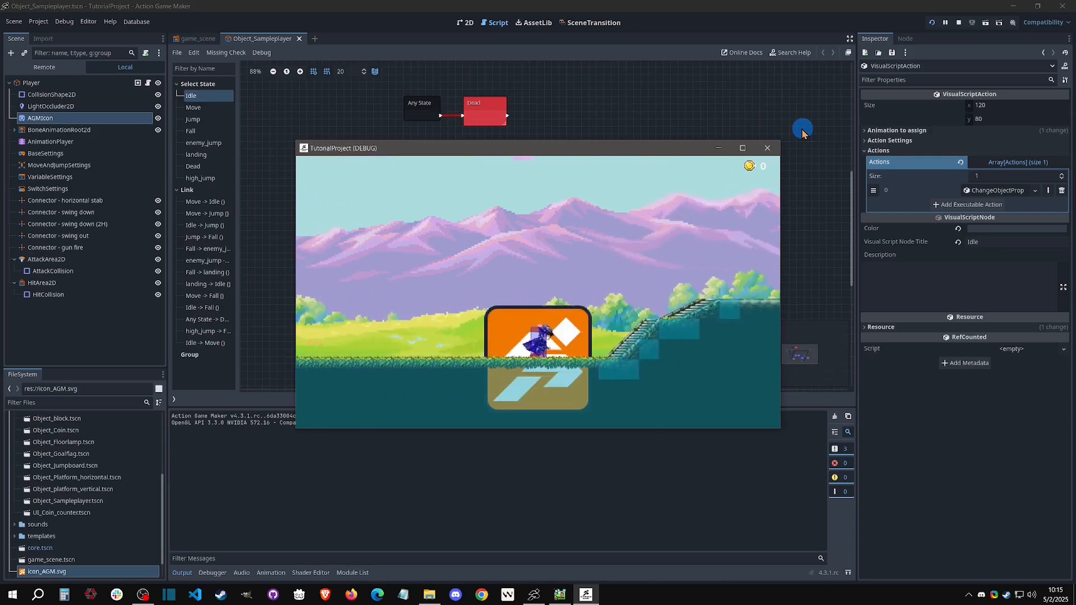
key(Right)
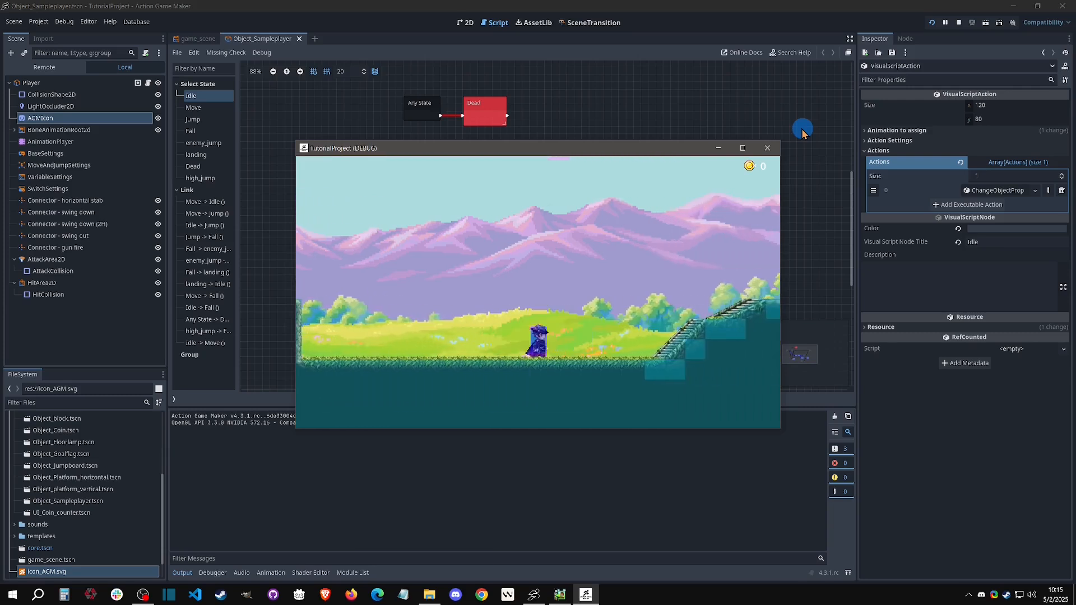
click(767, 148)
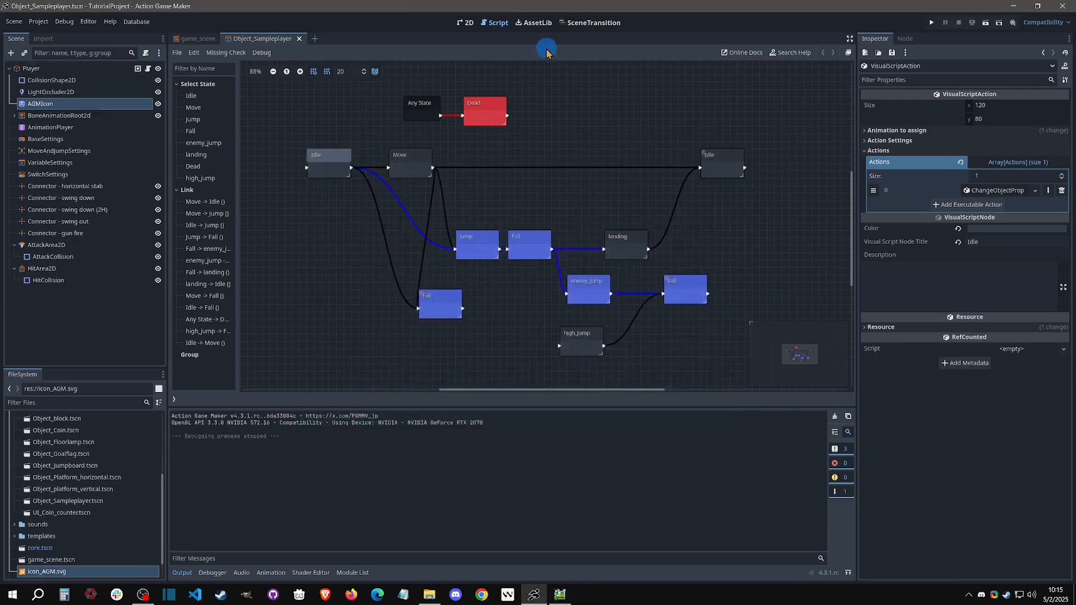
Step: Show the Player in the 2D view and quick-load icon_AGM.svg as the AGMIcon sprite's texture
click(465, 22)
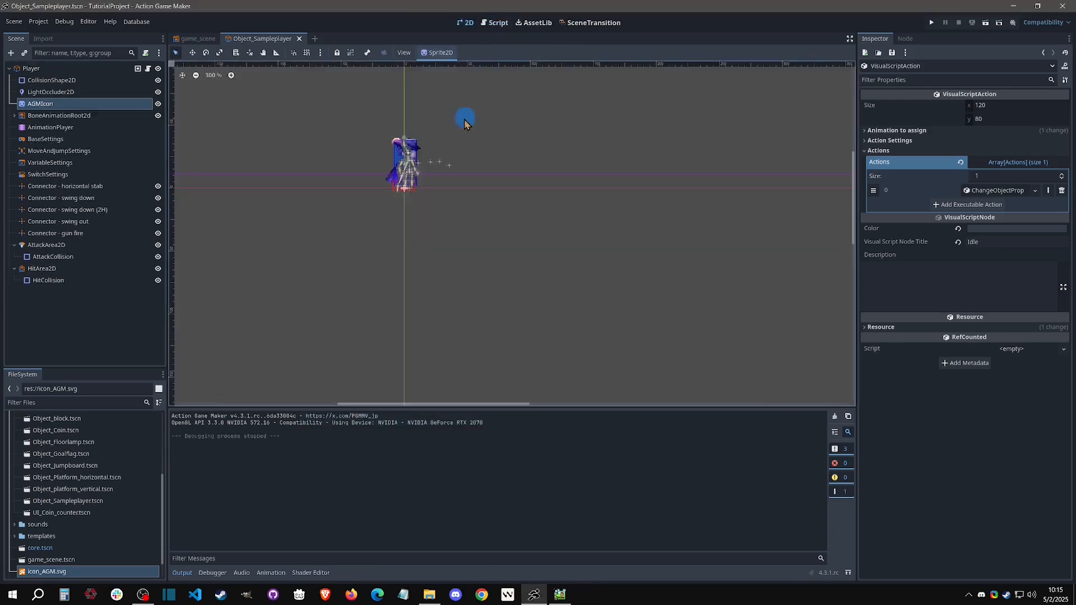
click(49, 102)
click(1063, 106)
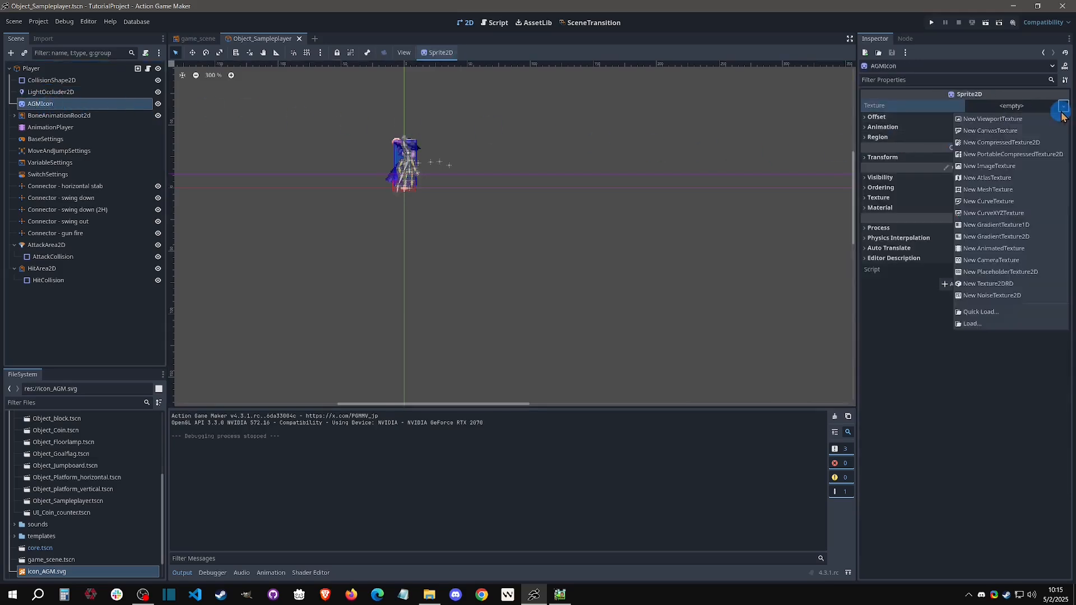
click(978, 312)
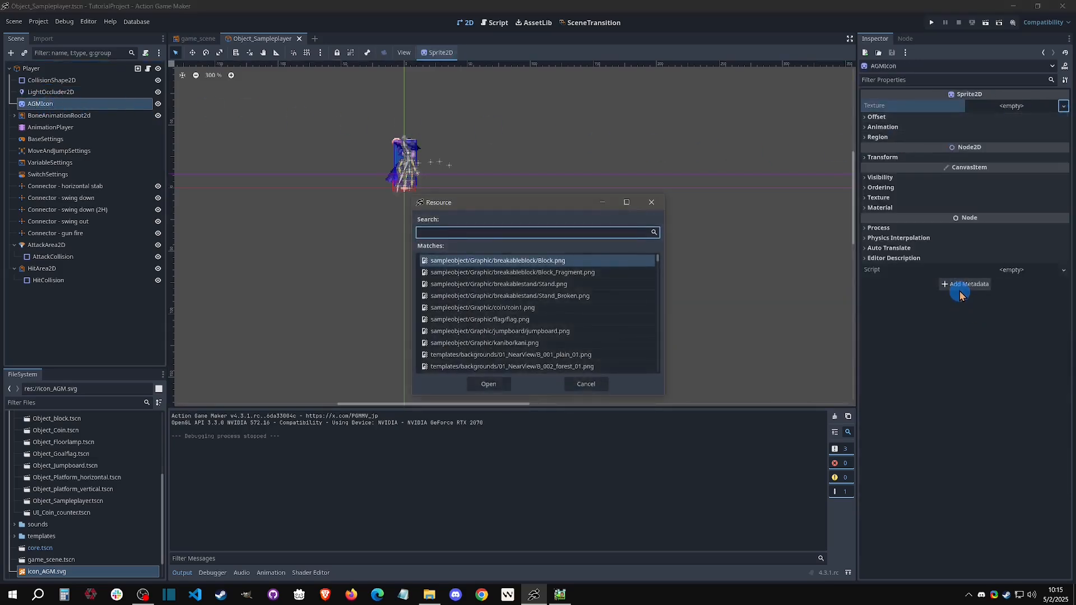
text(agmin)
key(BackSpace)
key(BackSpace)
key(BackSpace)
key(BackSpace)
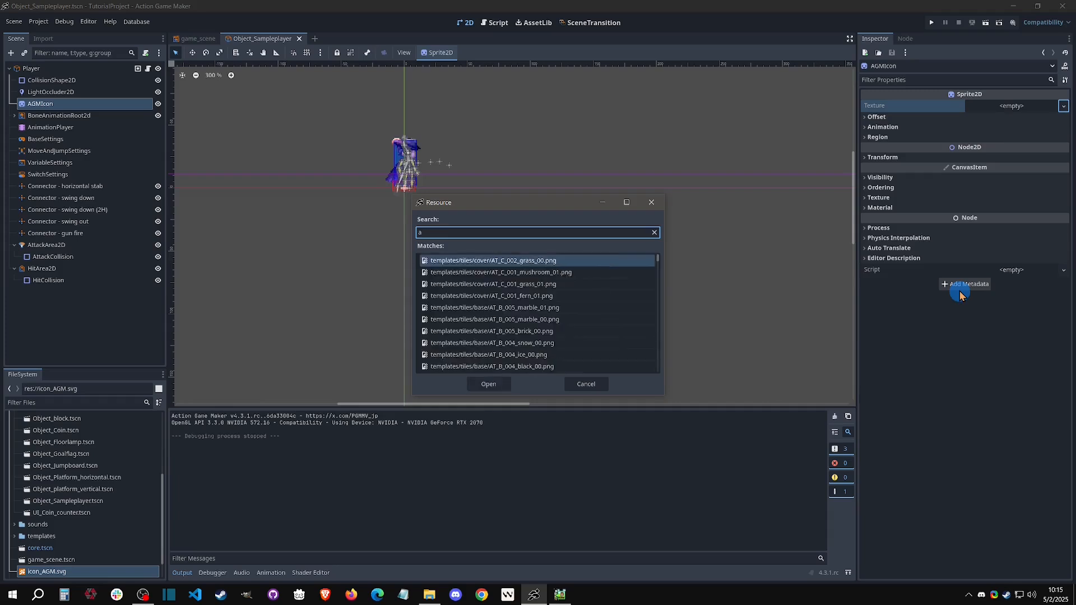
text(gm)
key(Return)
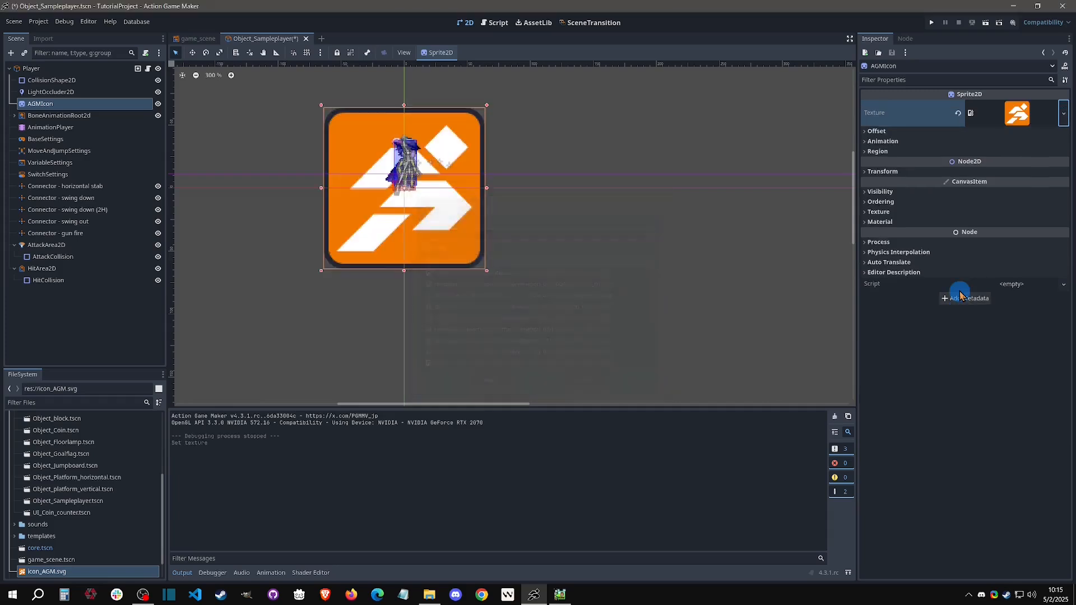
Step: Move the AGMIcon sprite above the player's head to about (2, -111) and reset its texture to empty
middle_drag(526, 172, 624, 275)
drag(559, 349, 563, 210)
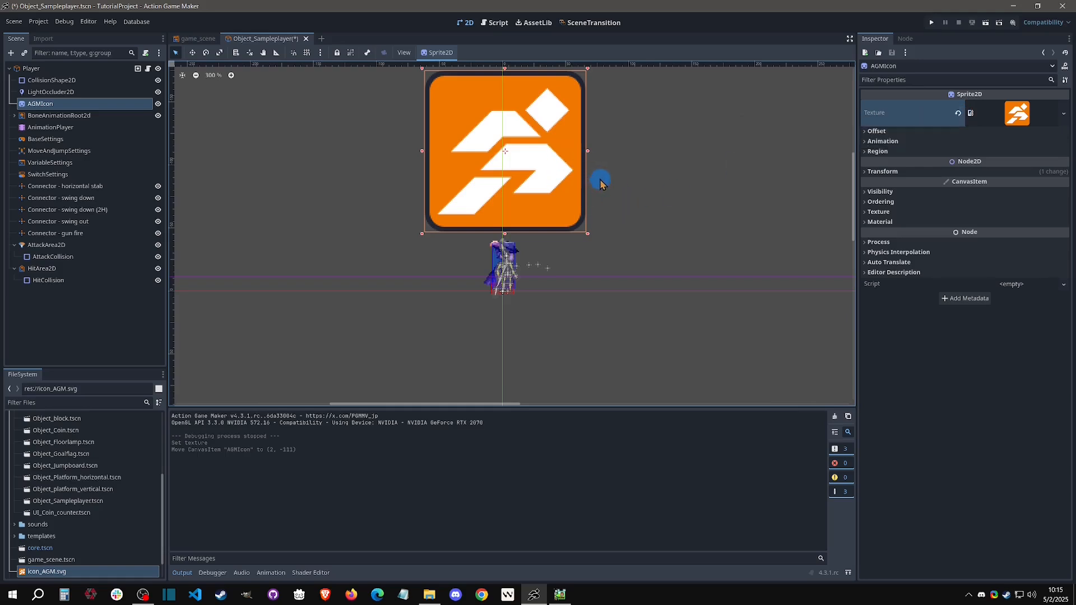
click(958, 113)
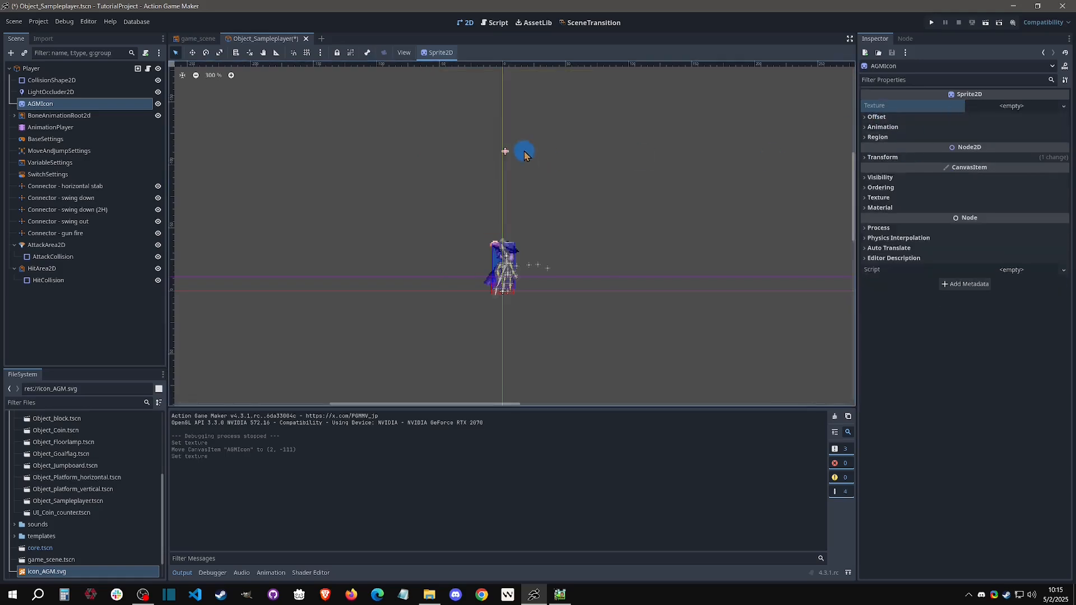
Step: Run the game, walk the player right and left to test the sprite with its emptied texture, and close the game
click(931, 22)
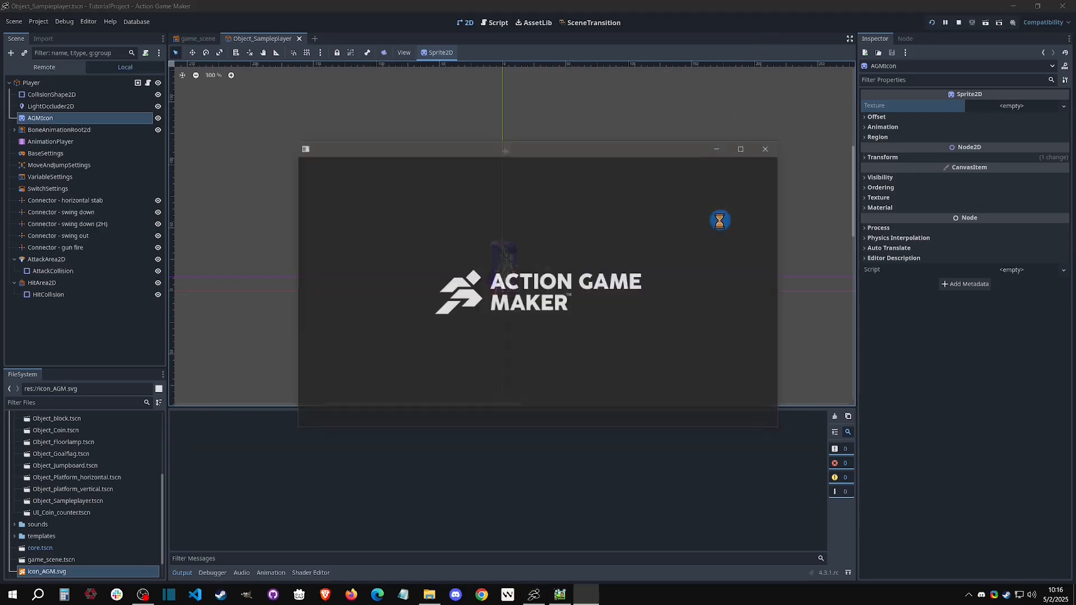
key(Right)
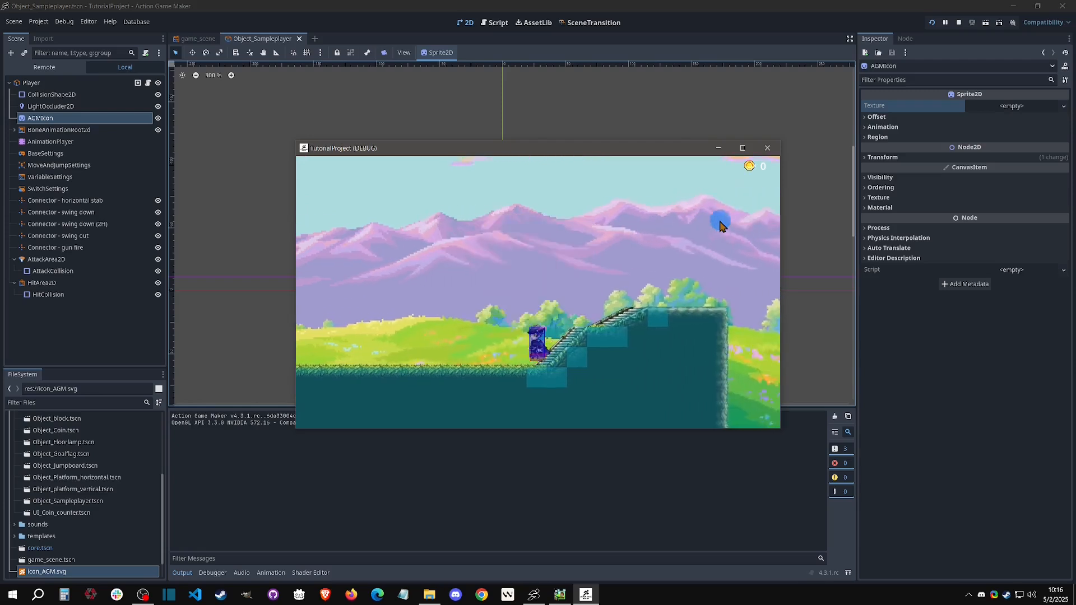
key(Left)
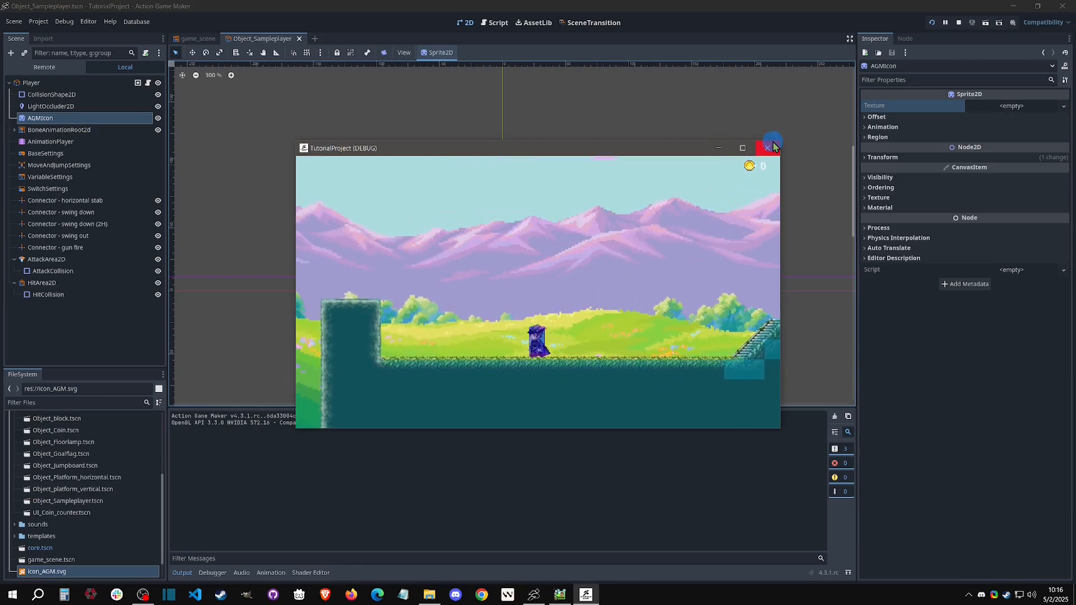
click(773, 149)
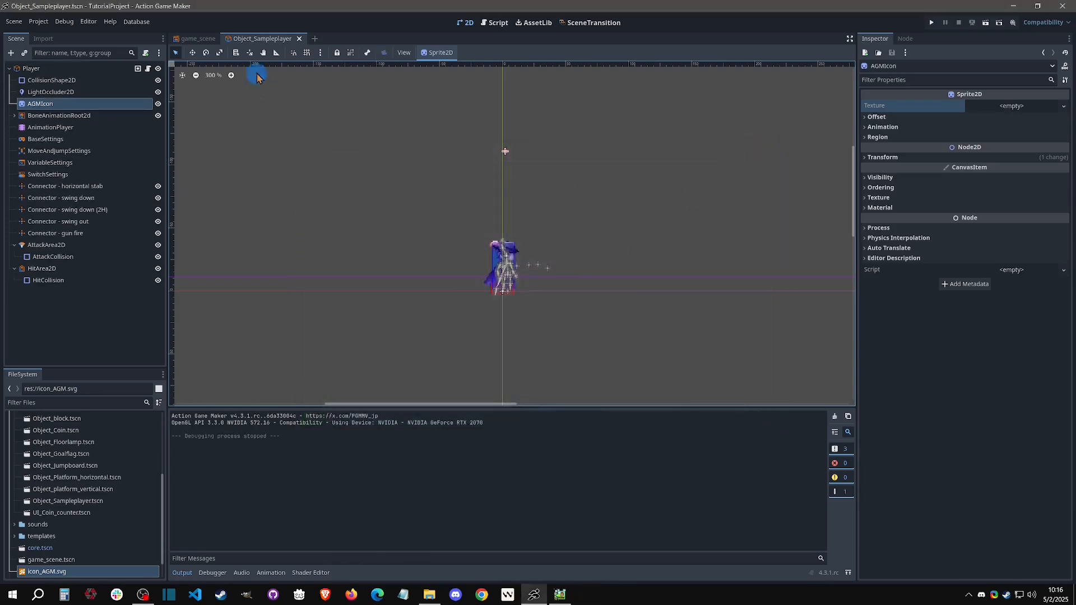
Step: Add a Wait action with a constant value of 1 second to the Move state in the Player's visual script
click(494, 22)
click(414, 171)
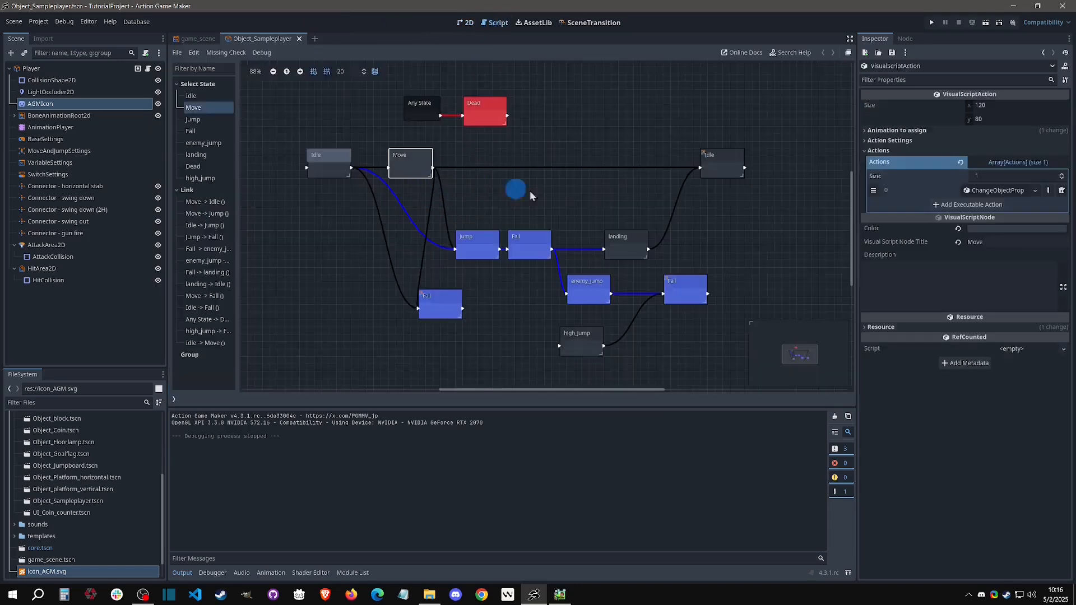
click(967, 204)
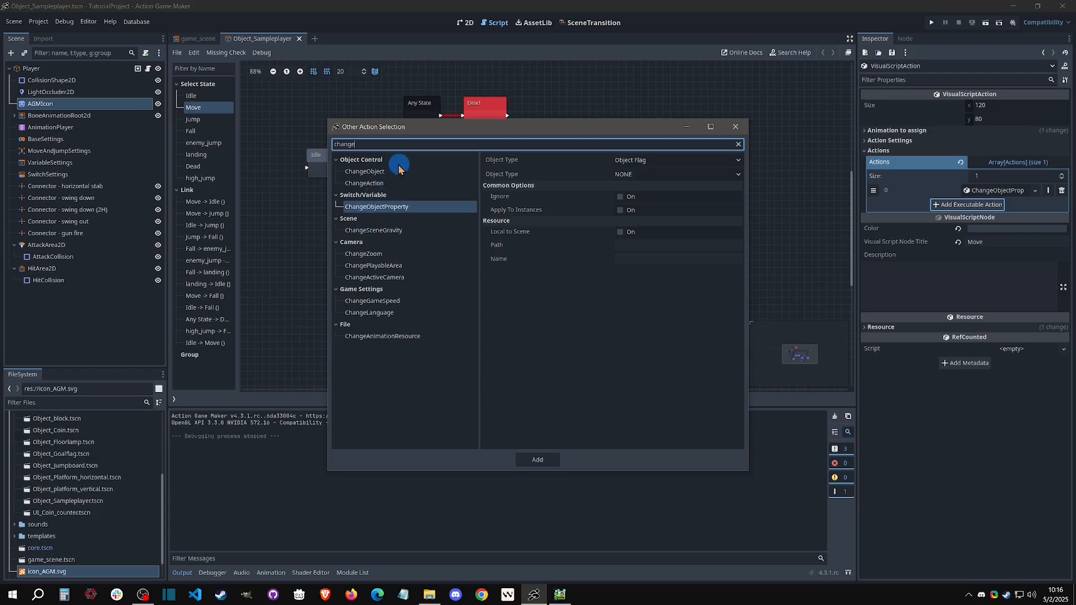
key(BackSpace)
key(BackSpace)
key(BackSpace)
key(BackSpace)
key(BackSpace)
key(BackSpace)
text(wa)
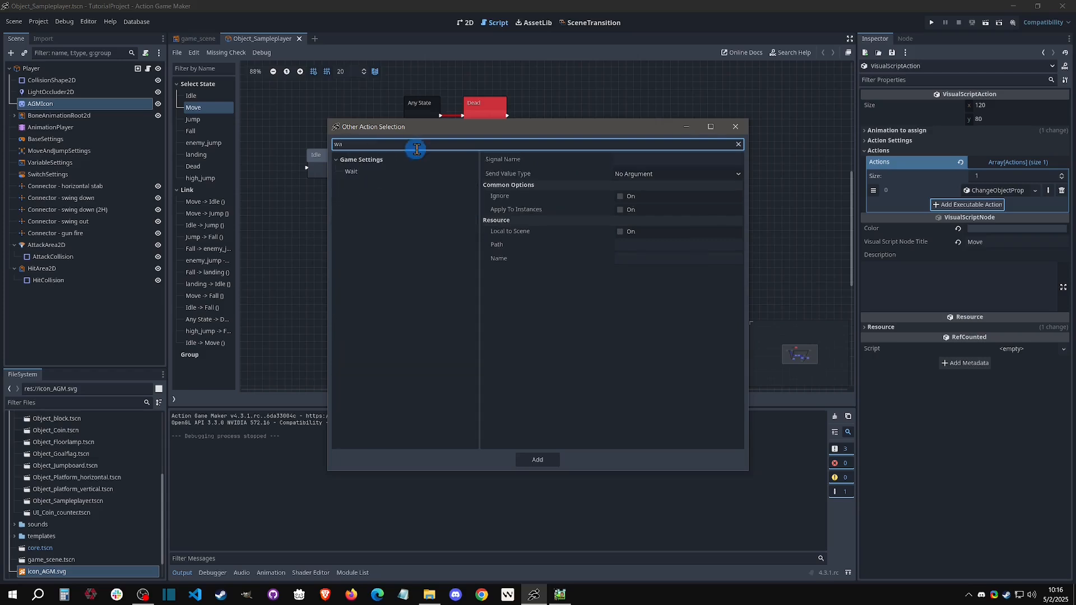
click(407, 170)
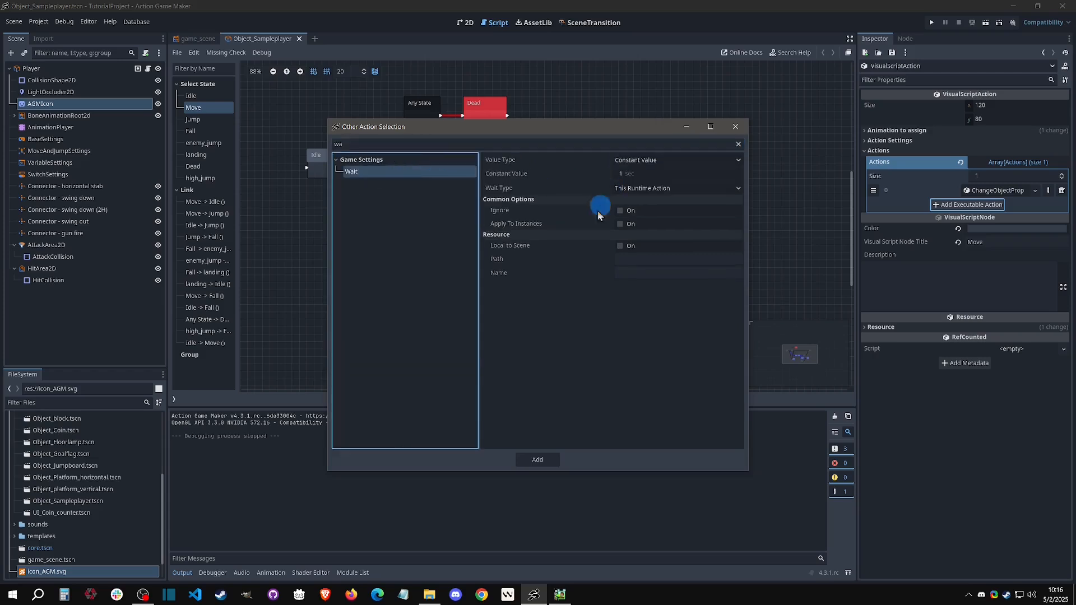
click(536, 470)
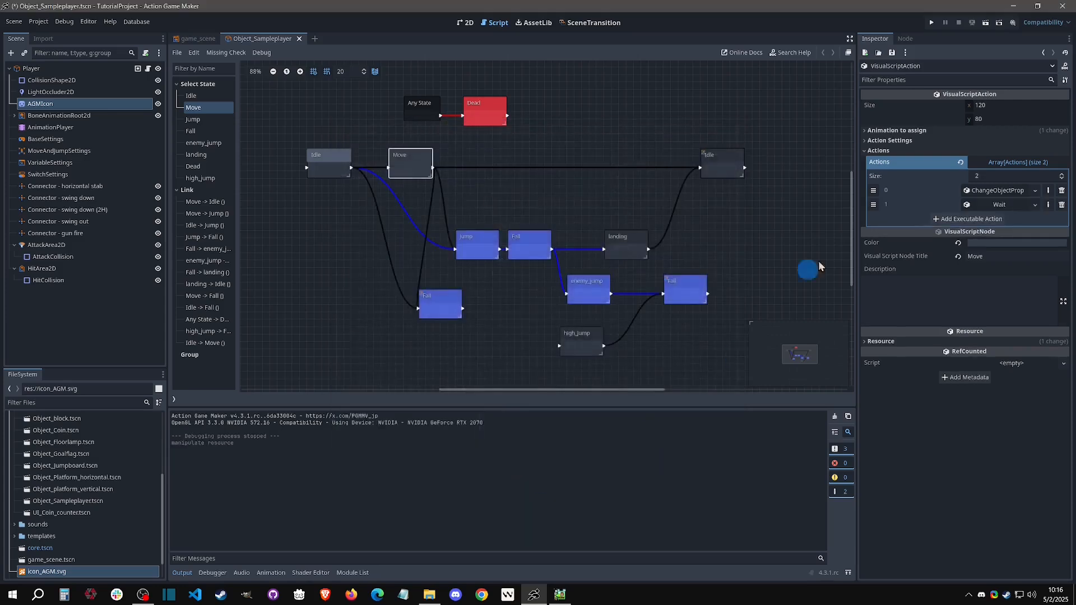
Step: Start another ChangeObjectProperty action for the Move state, targeting an Object Property of SELF on the AGMIcon node
click(967, 218)
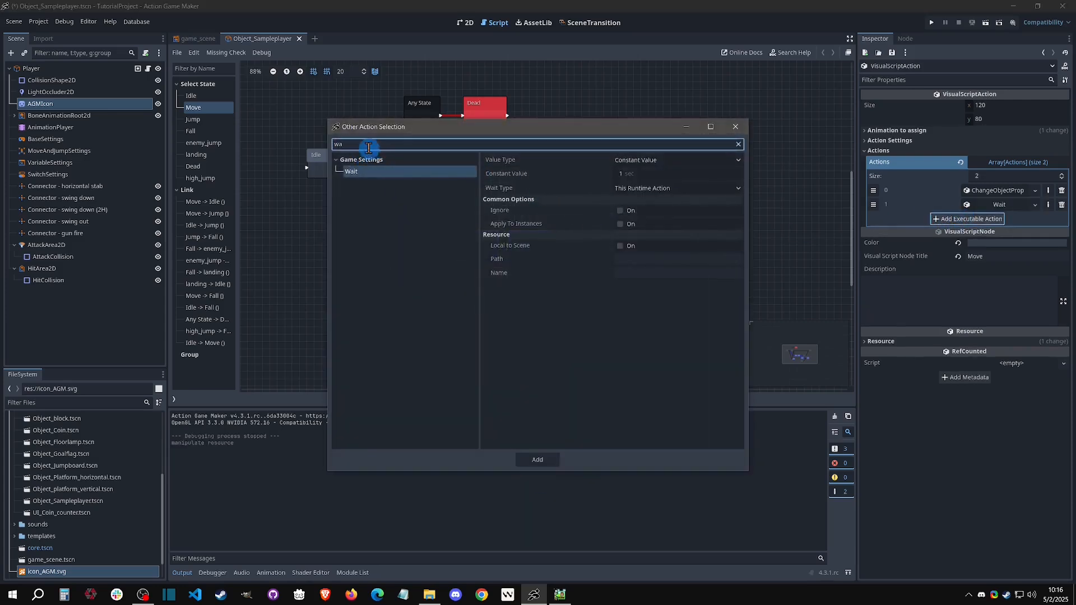
key(BackSpace)
key(BackSpace)
text(change)
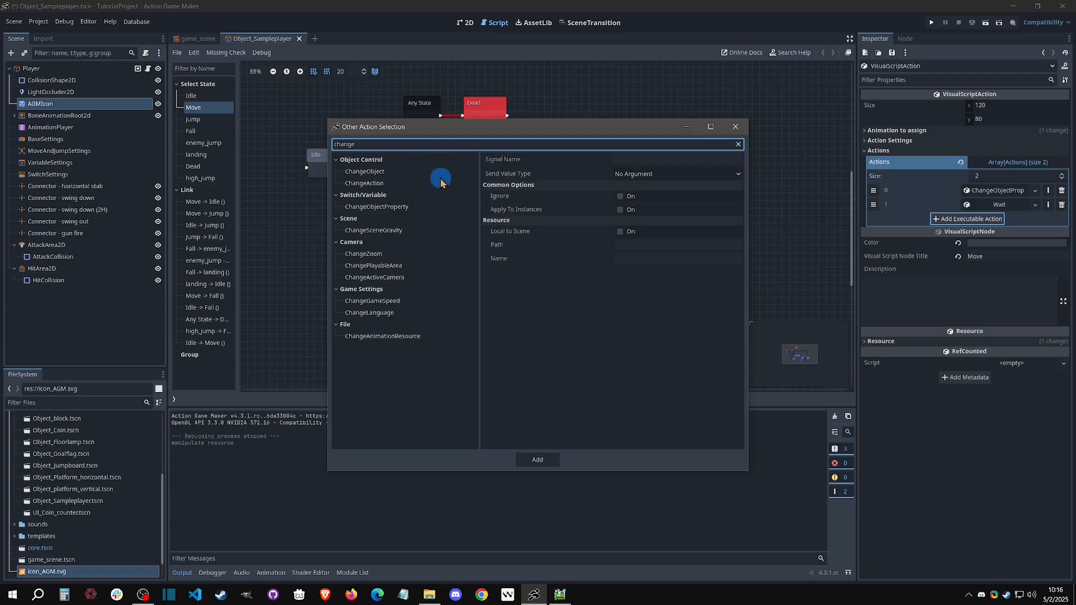
click(408, 207)
click(636, 161)
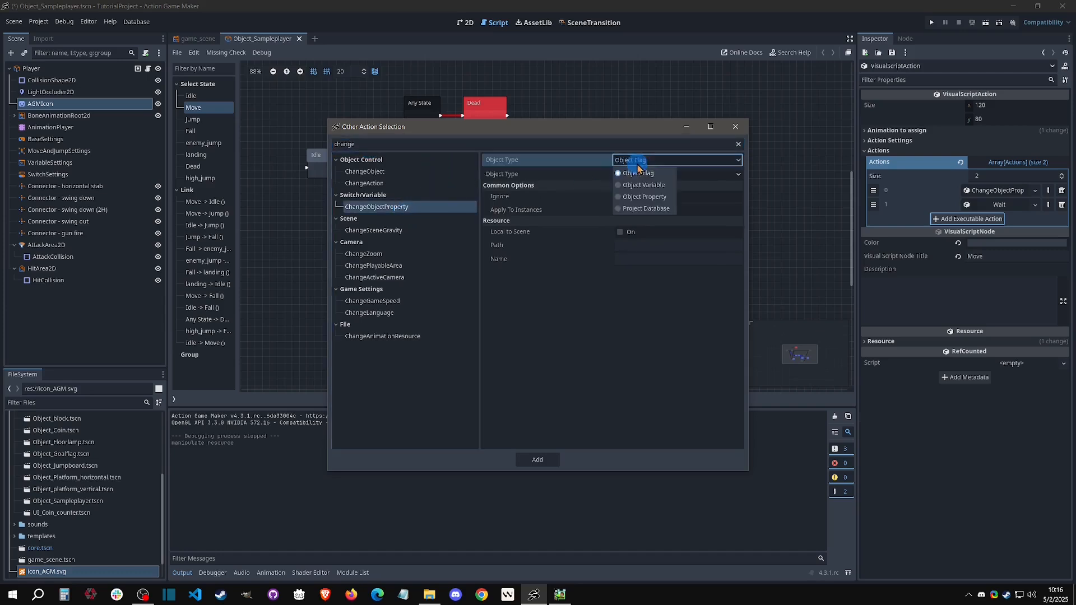
click(645, 197)
click(638, 175)
click(630, 199)
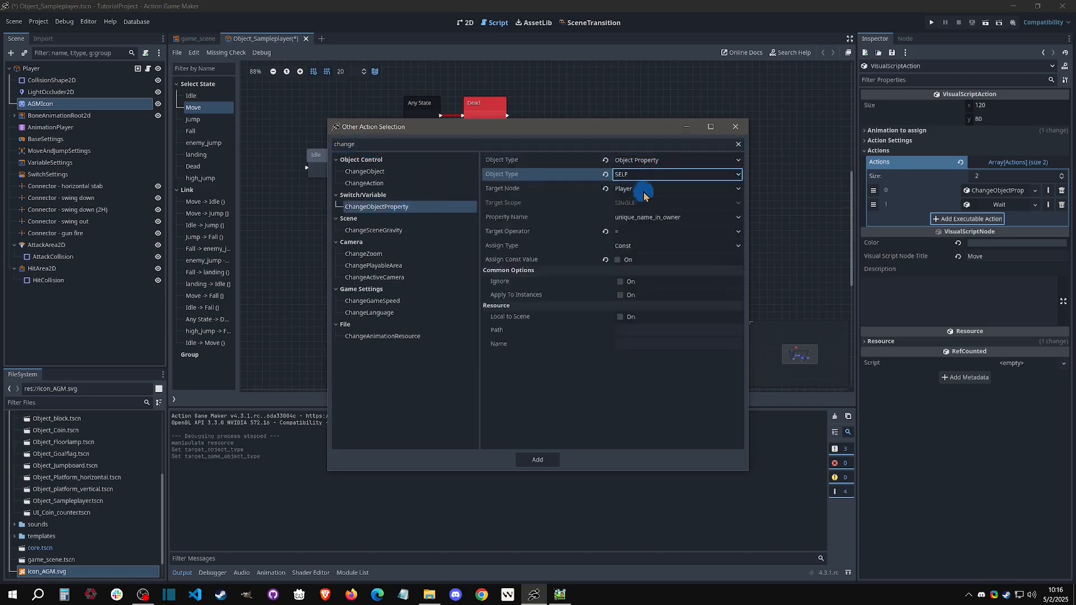
click(650, 188)
click(653, 50)
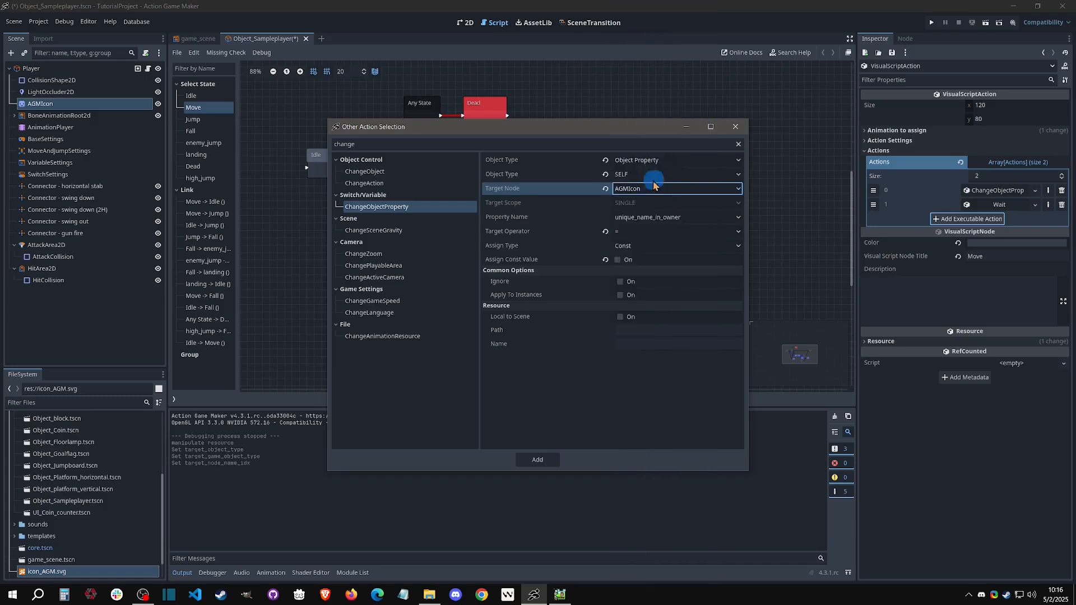
Step: Choose scale with the = operator and constant values x 1.5 and y 0.5, and add the action to the Move state
click(639, 219)
click(645, 331)
click(625, 218)
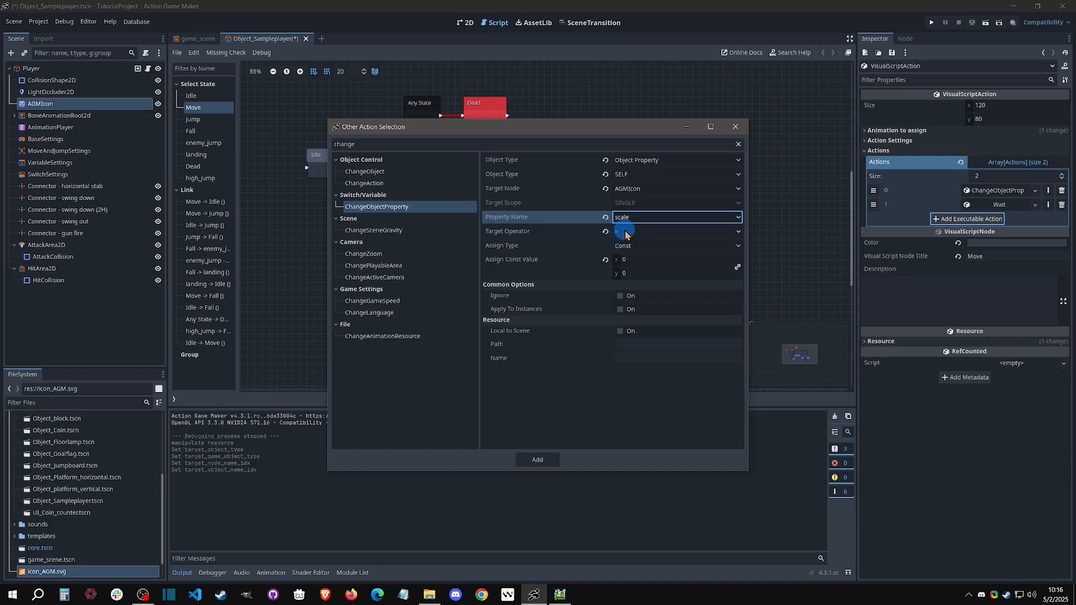
click(625, 232)
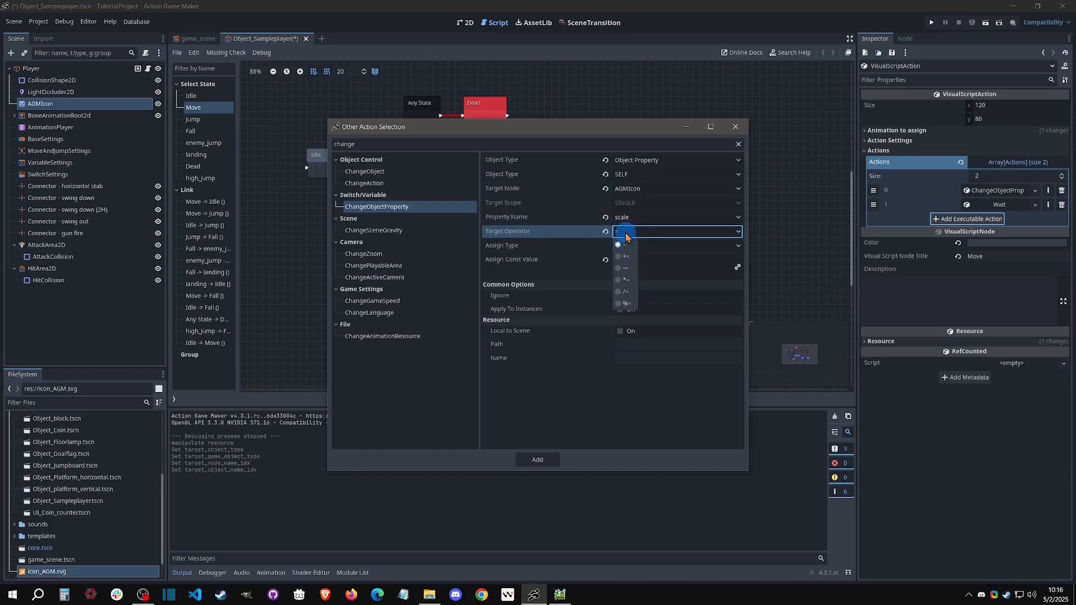
click(630, 243)
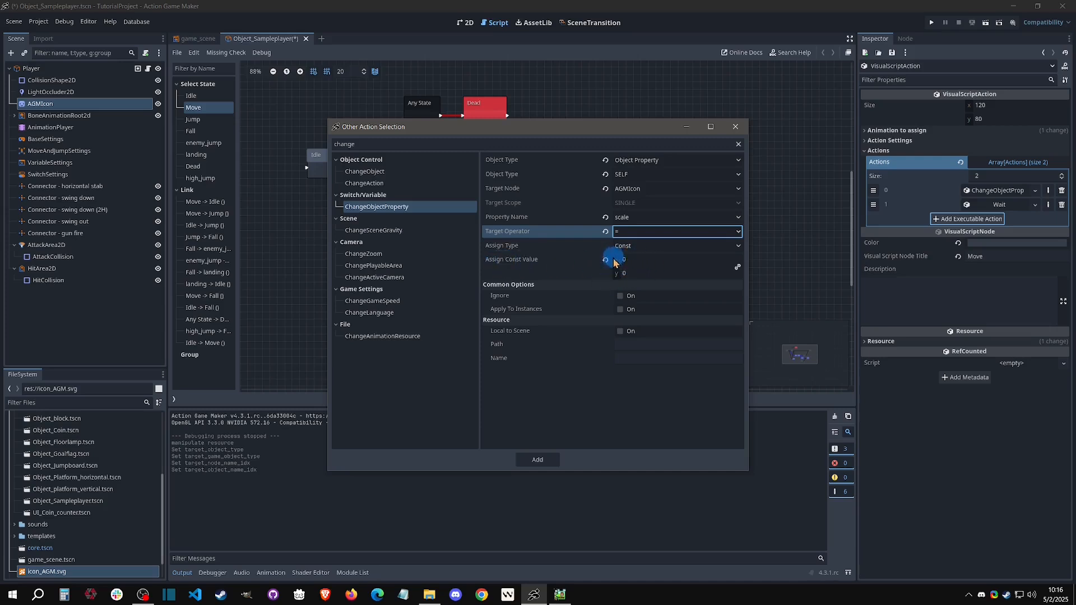
click(642, 259)
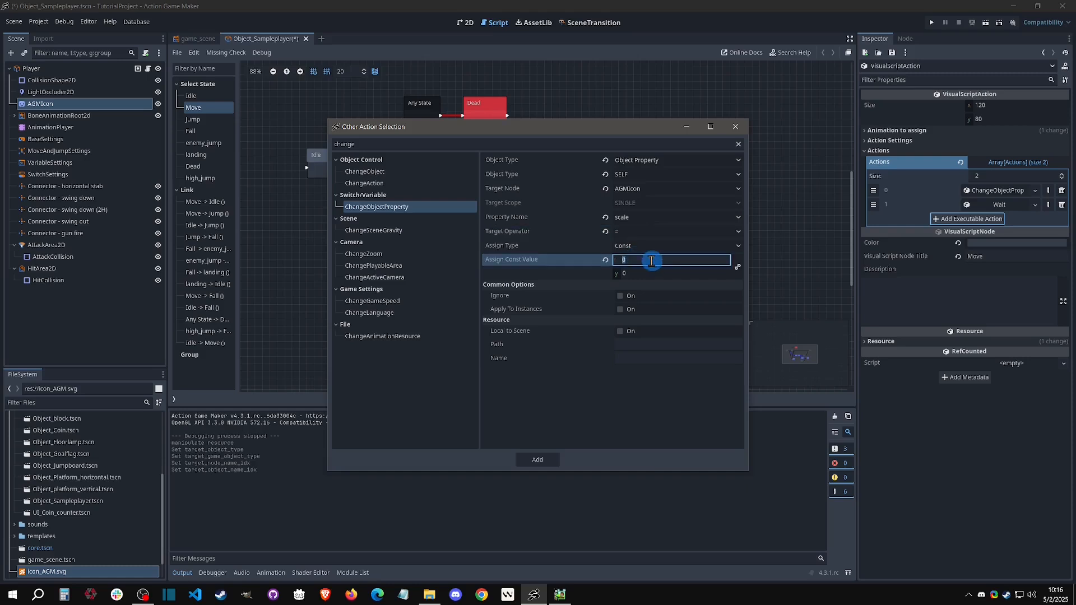
key(Tab)
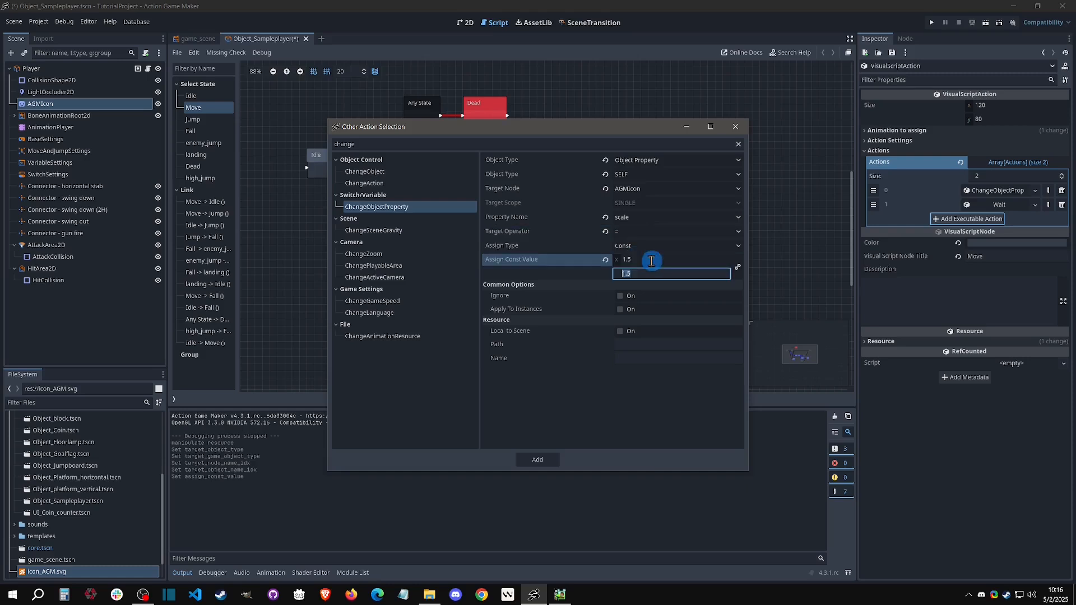
text(0.5)
key(Return)
click(630, 275)
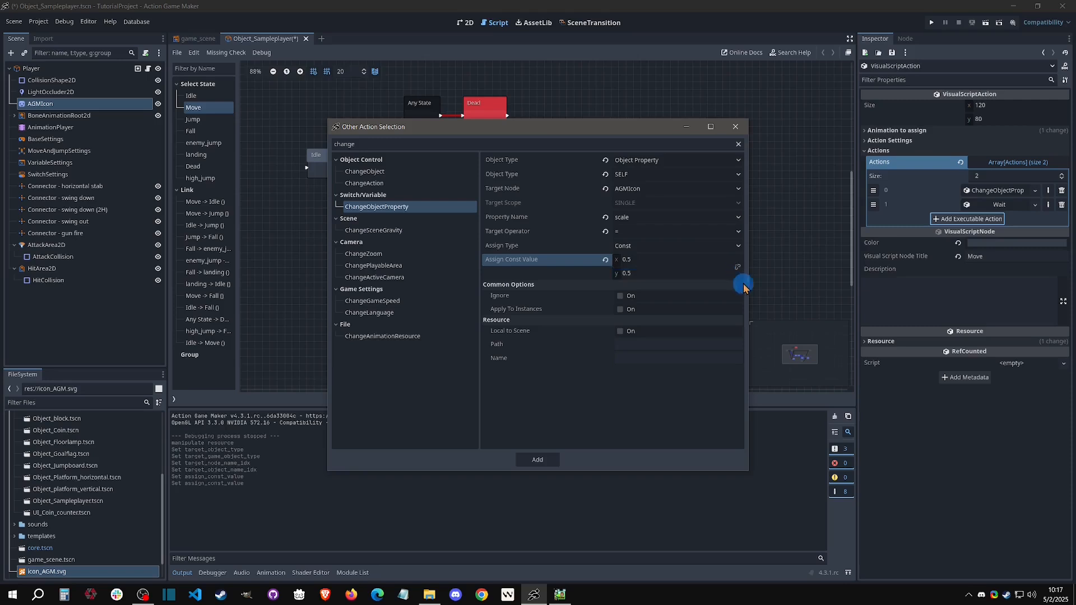
click(671, 260)
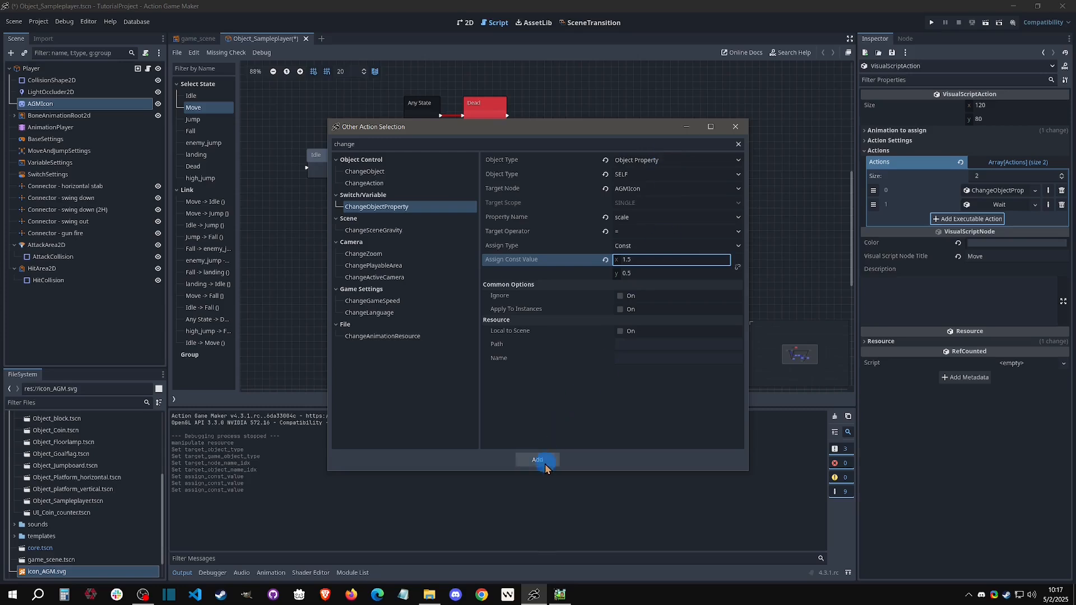
click(548, 463)
Step: Start a new ChangeObjectProperty action for the Idle state, targeting an Object Property of SELF on the AGMIcon node
click(332, 171)
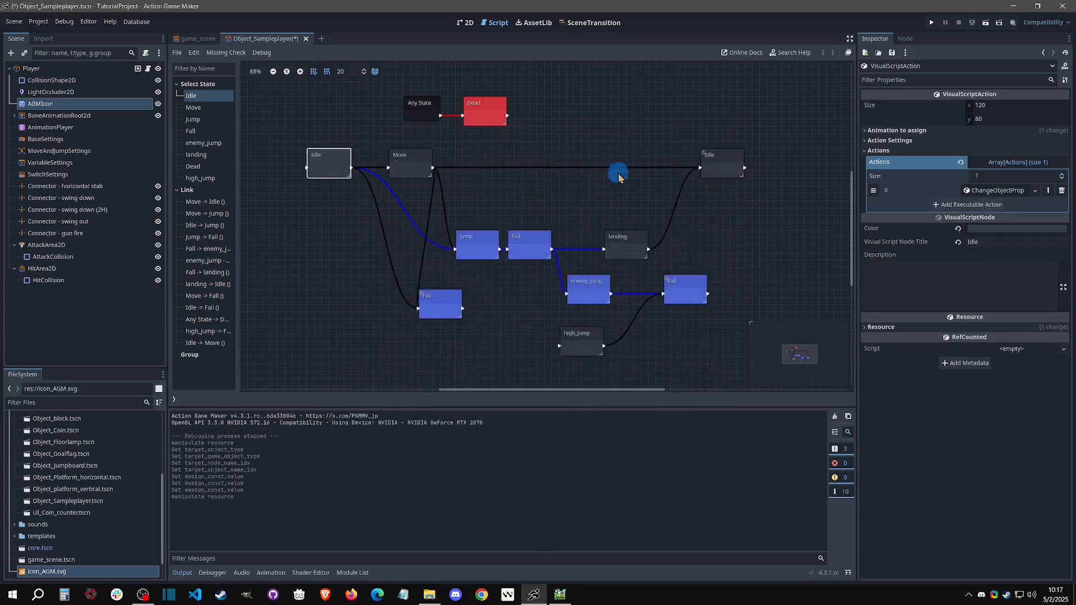
click(998, 191)
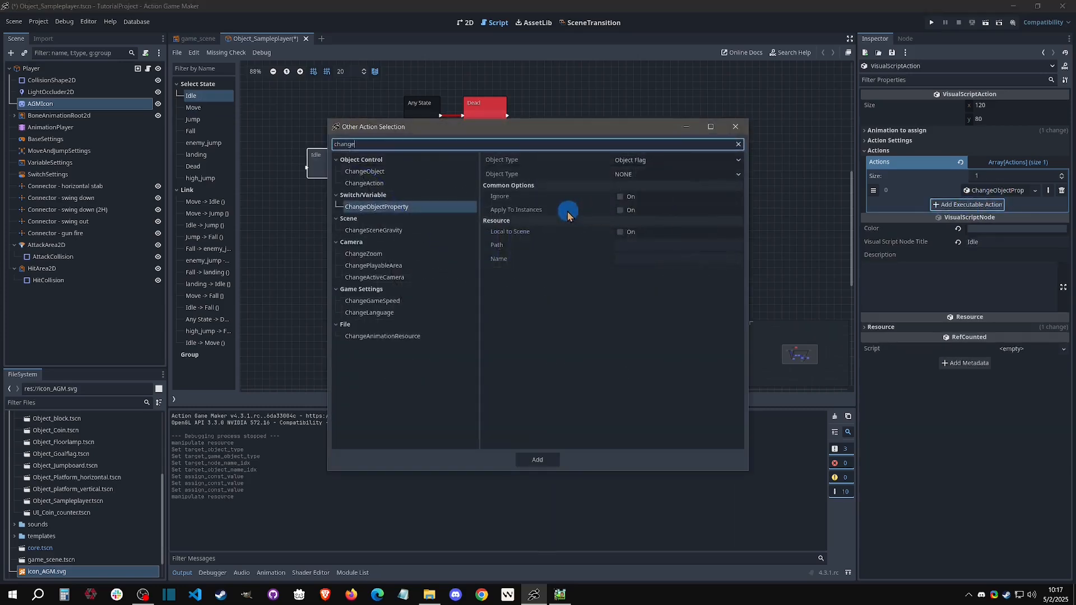
click(642, 160)
click(643, 184)
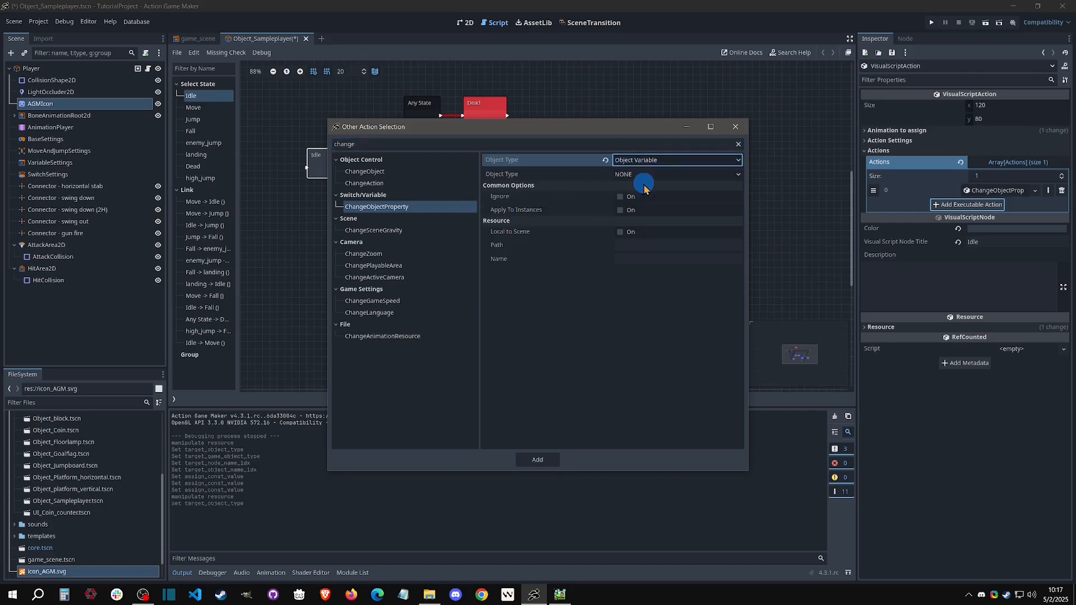
click(644, 161)
click(645, 197)
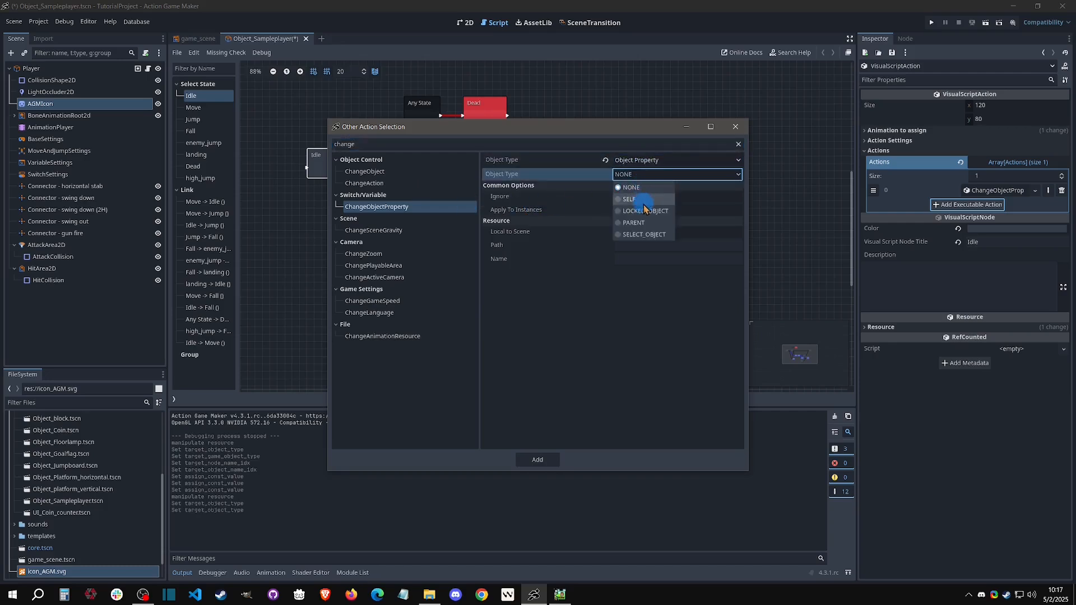
click(632, 200)
click(633, 217)
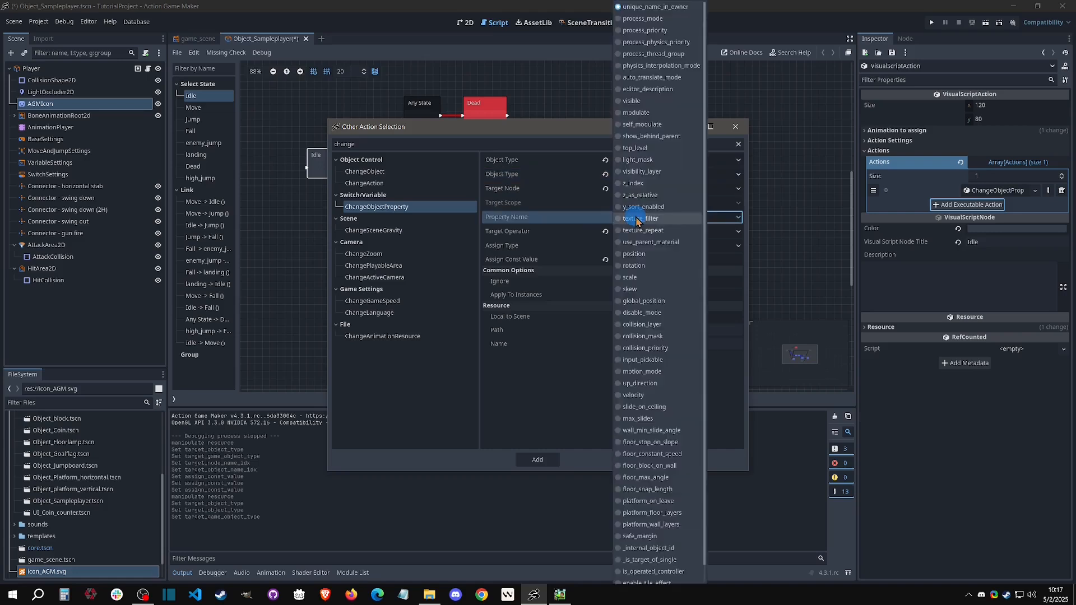
click(602, 191)
click(639, 188)
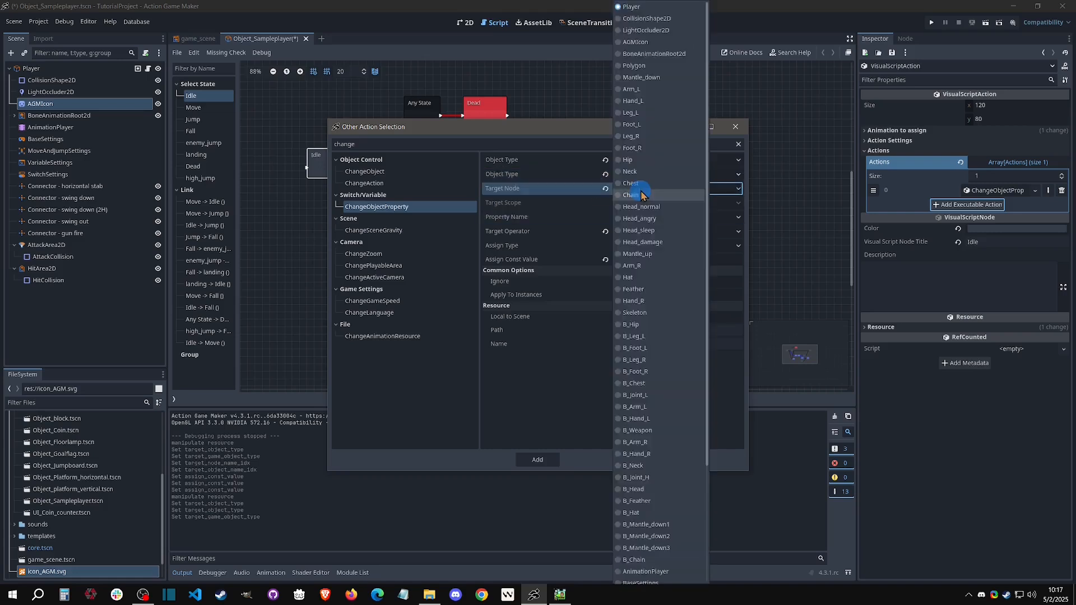
click(647, 45)
Step: Choose scale as the property for the Idle action and set its constant value to x 1 and y 1
click(644, 220)
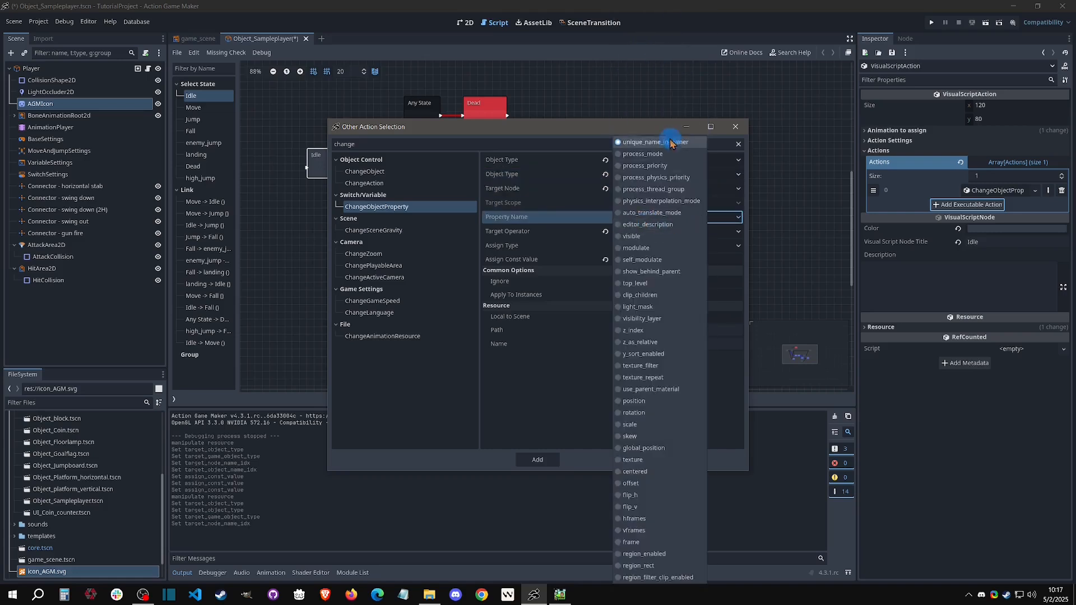
click(639, 424)
click(639, 261)
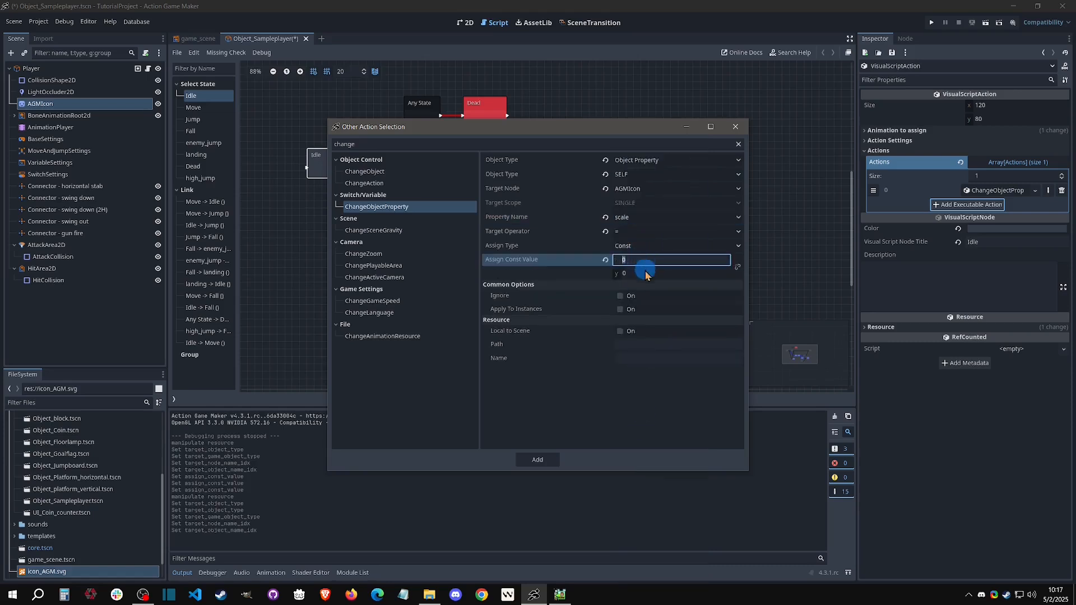
text(1)
click(644, 273)
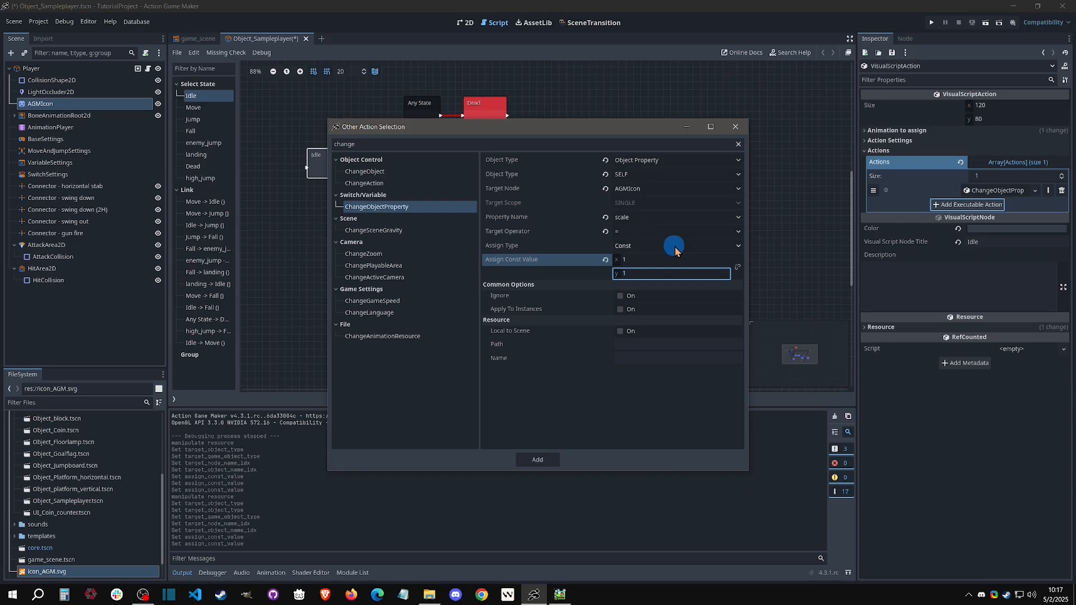
Step: Try Project Database as the scale's assign type, with Database as the database type
click(660, 247)
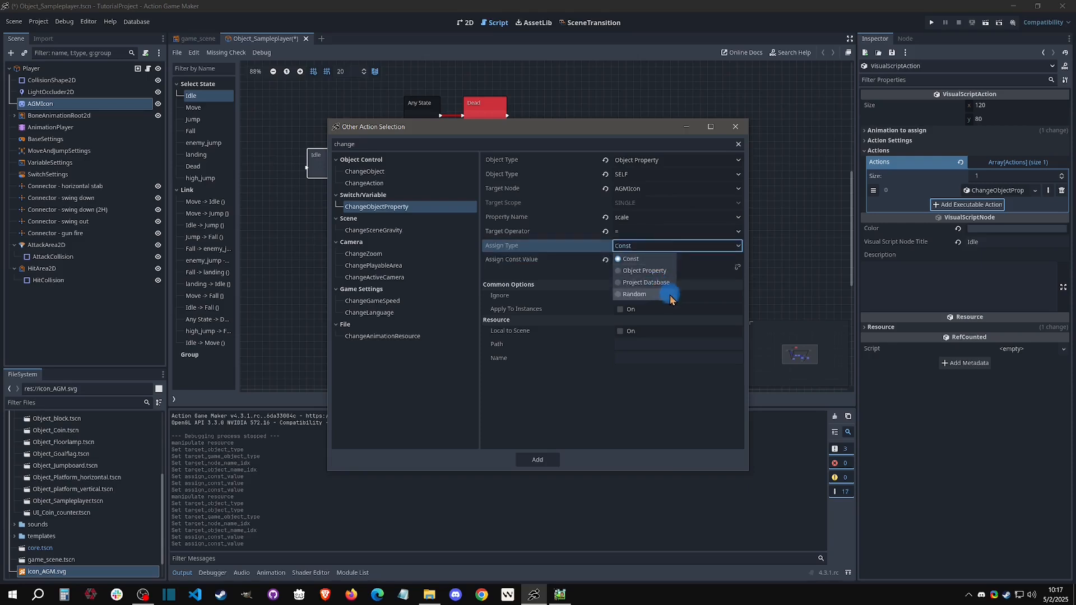
click(659, 283)
click(650, 260)
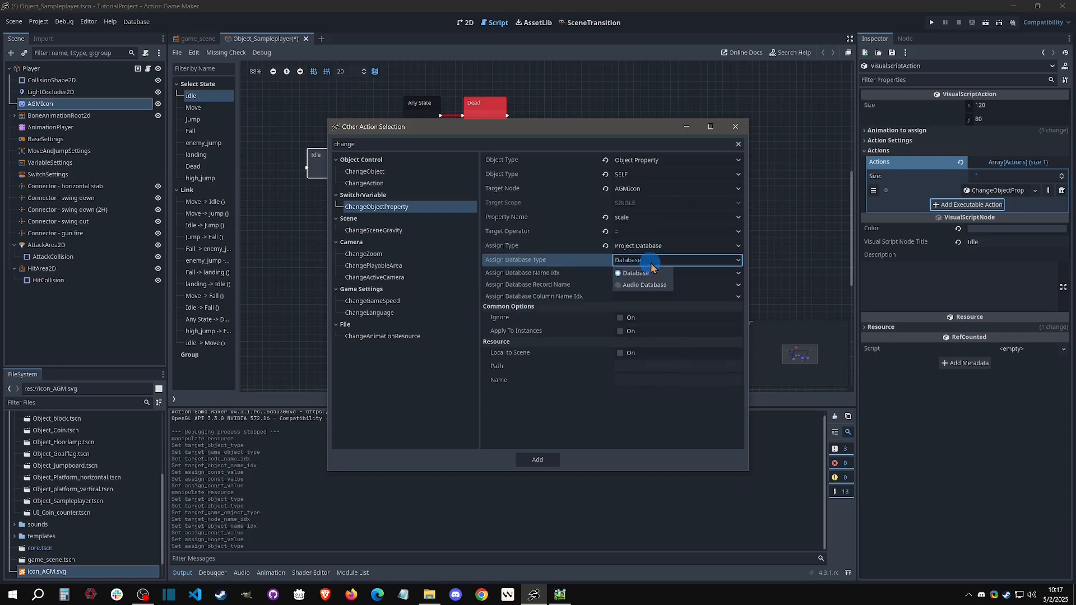
click(633, 272)
Step: Assign the AGMIcon's scale from an Object Property instead, using the Player node of Self as the source
click(651, 250)
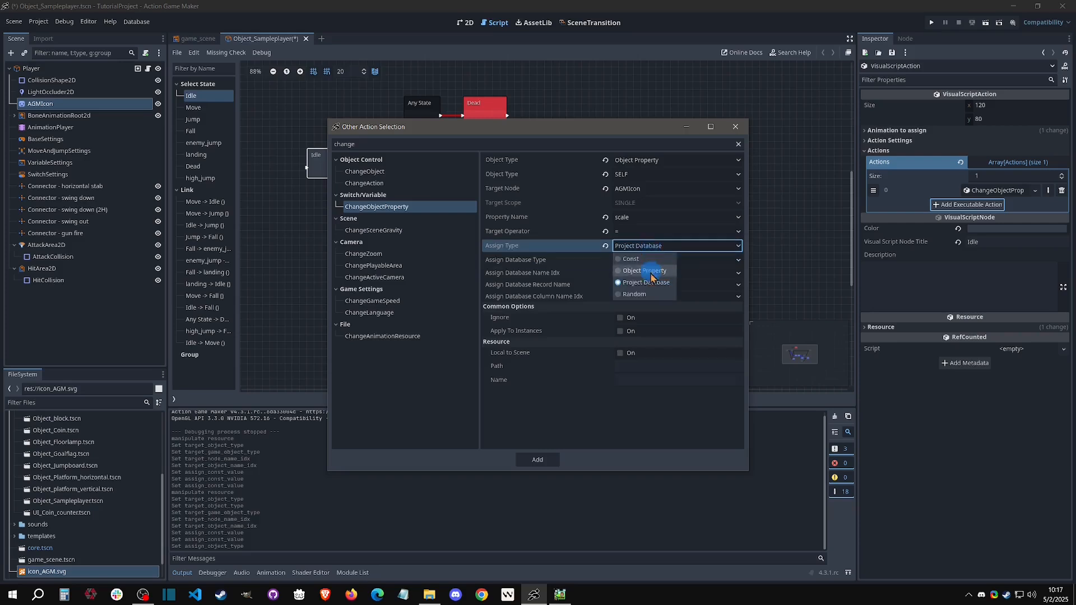
click(650, 271)
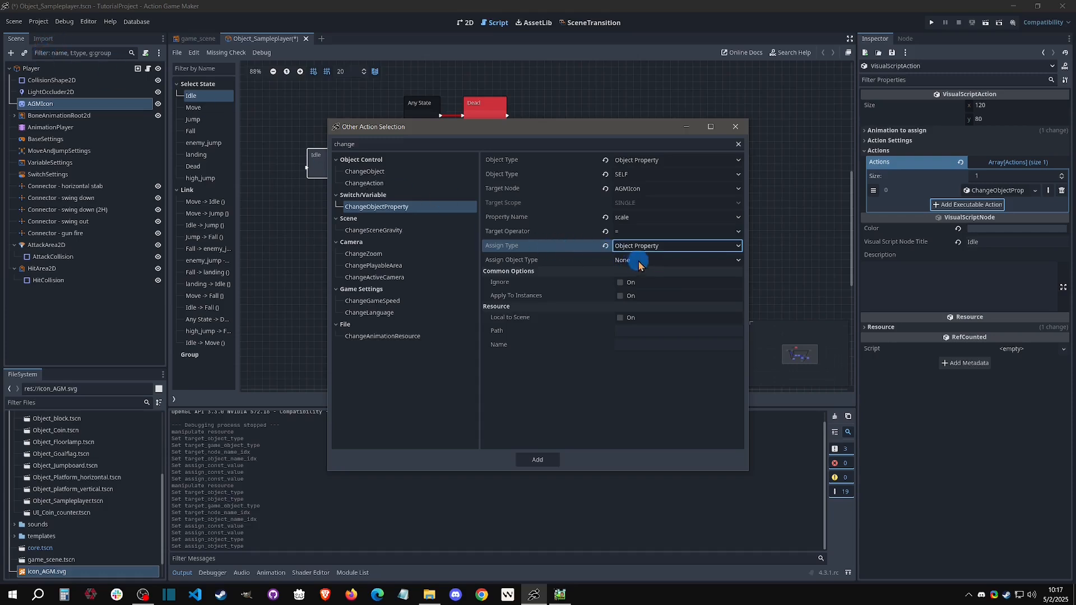
click(638, 261)
click(636, 275)
click(642, 278)
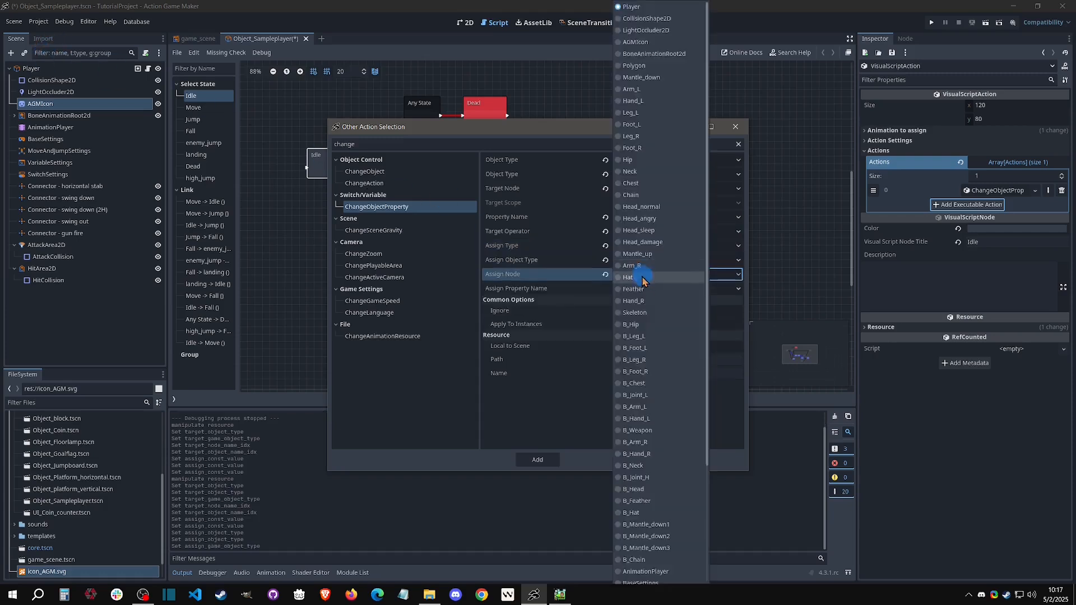
click(626, 6)
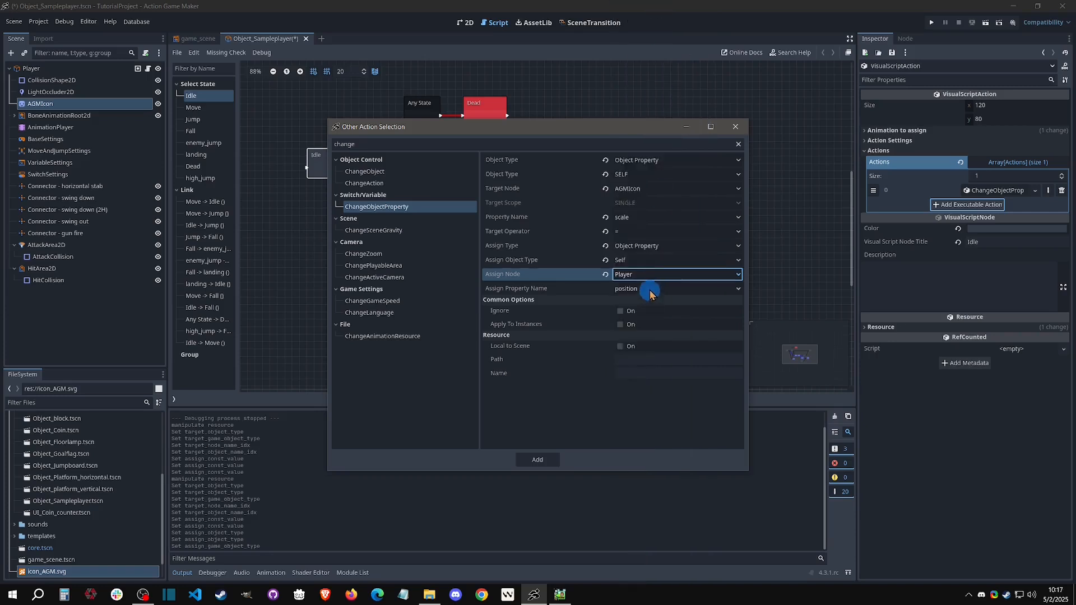
Step: Choose scale as the source property to assign and add the action to the Idle state
click(650, 289)
click(646, 313)
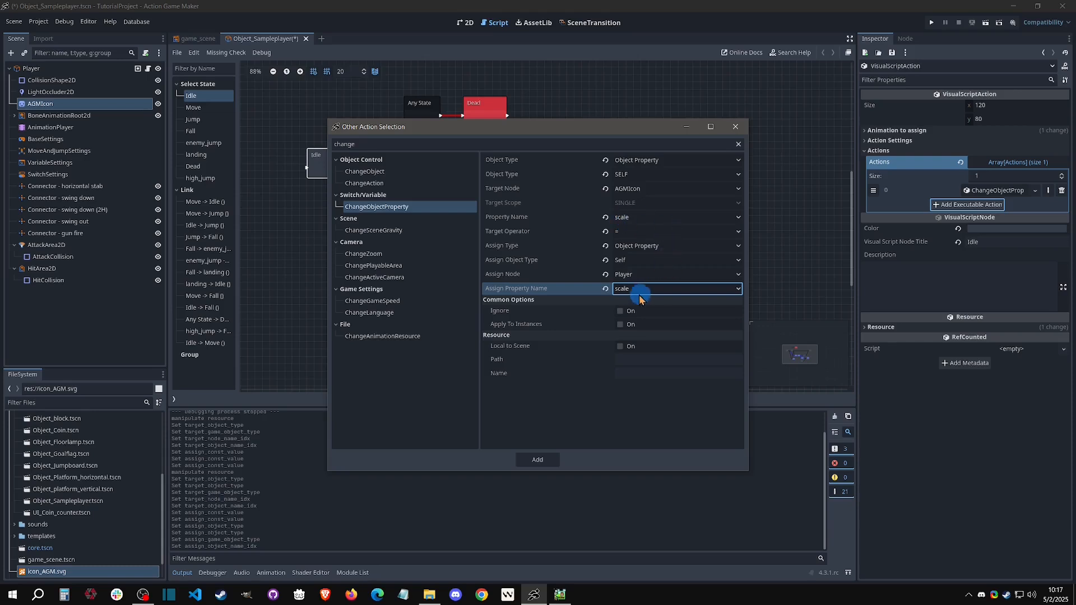
click(567, 454)
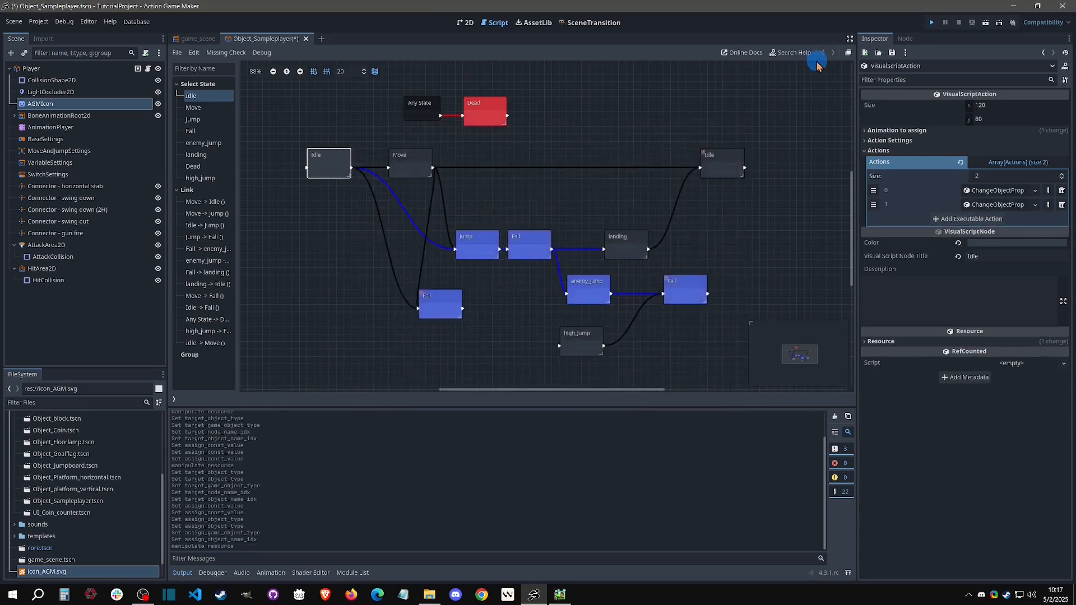
Step: Run the game, walk the player back and forth to check the icon's scale when moving and idle, and close it
key(F5)
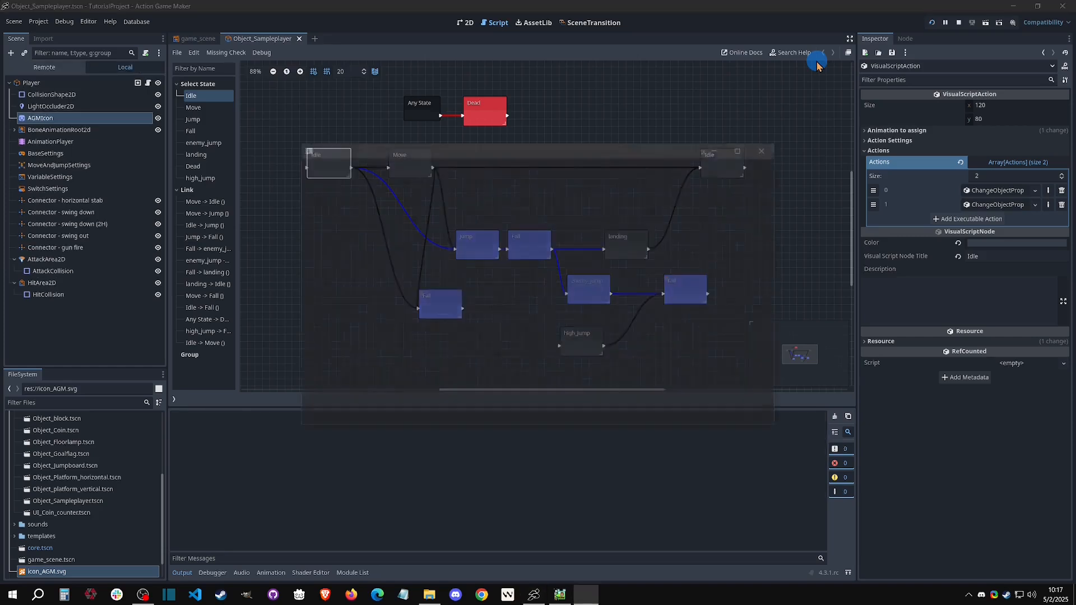
key(Right)
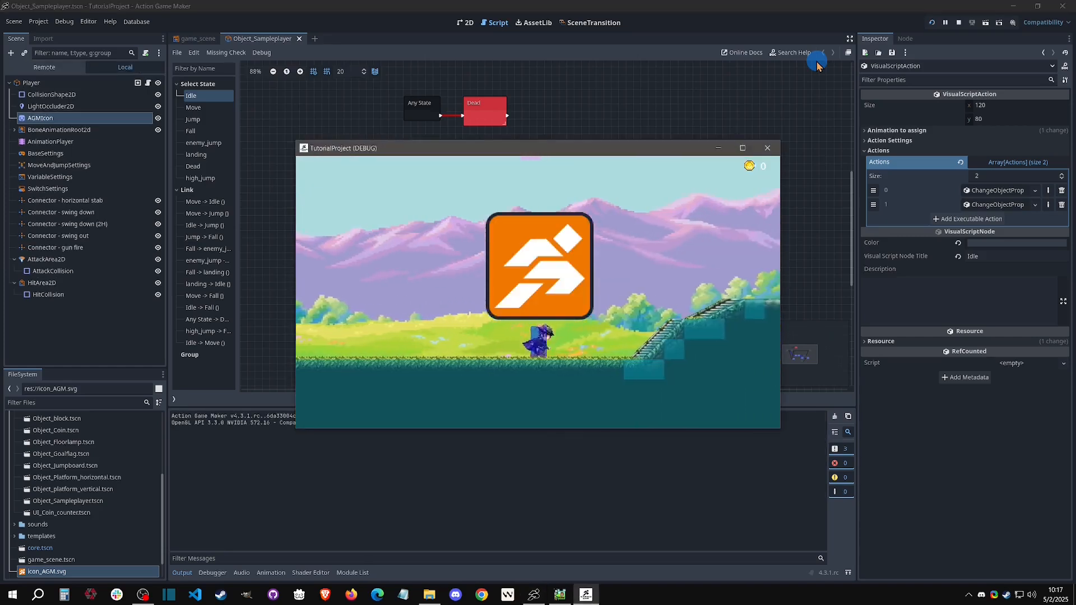
key(Left)
key(Left)
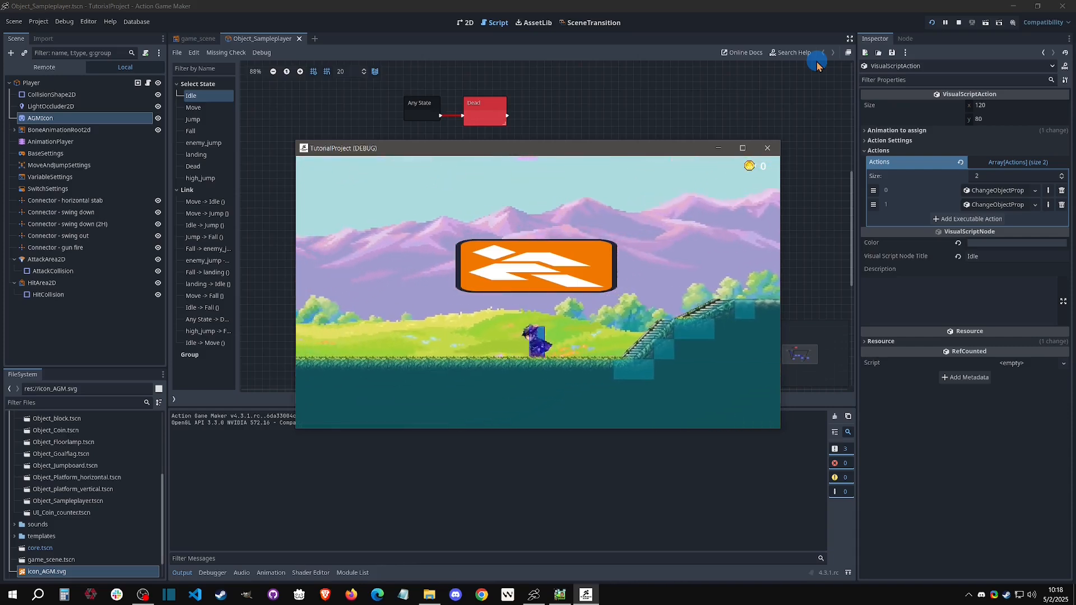
key(Right)
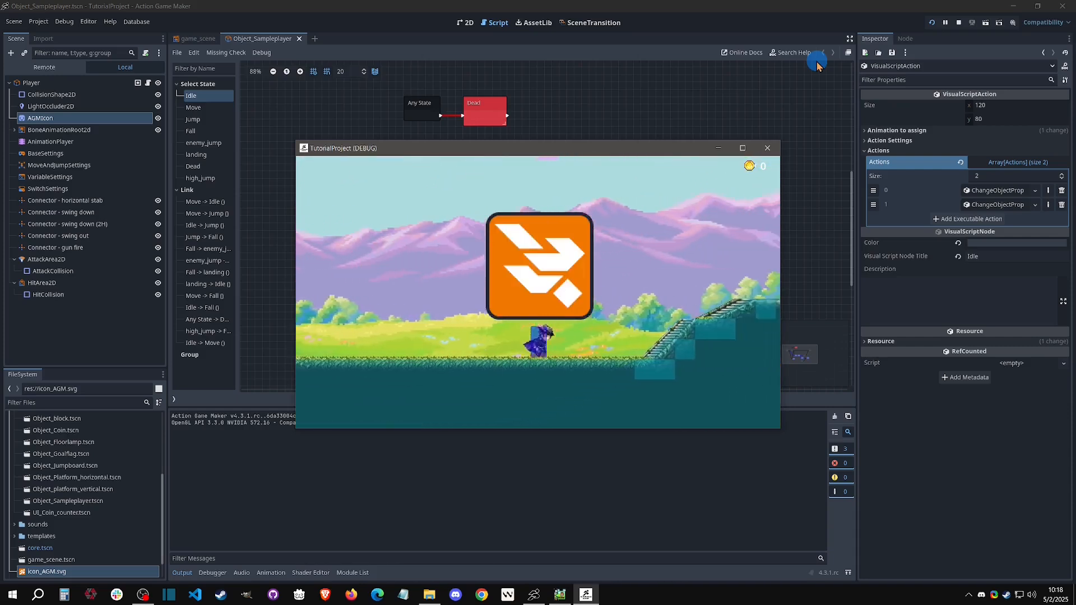
key(Left)
key(Right)
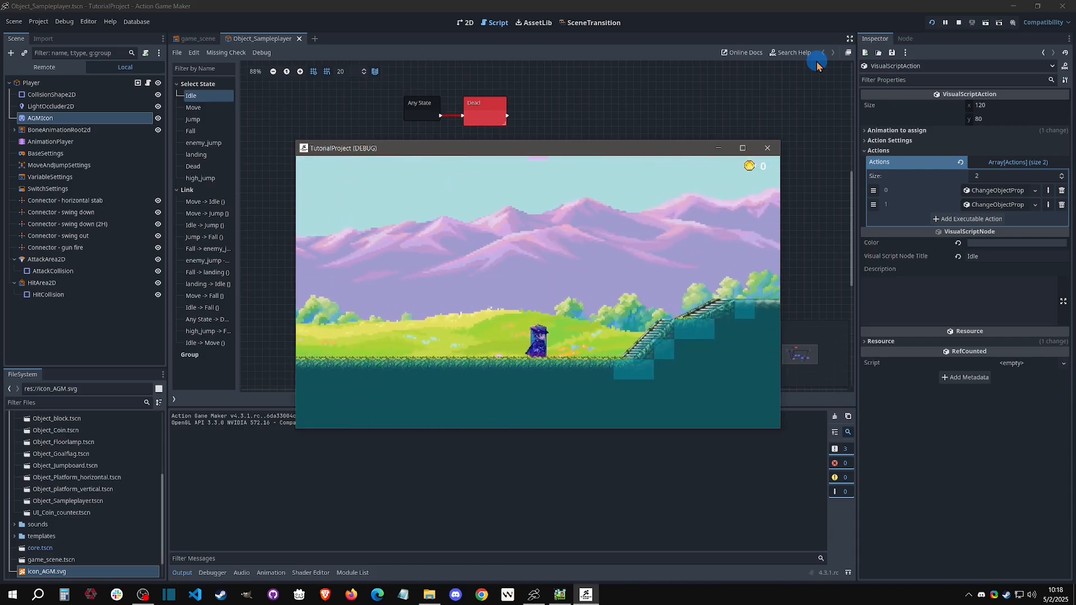
key(Right)
key(Left)
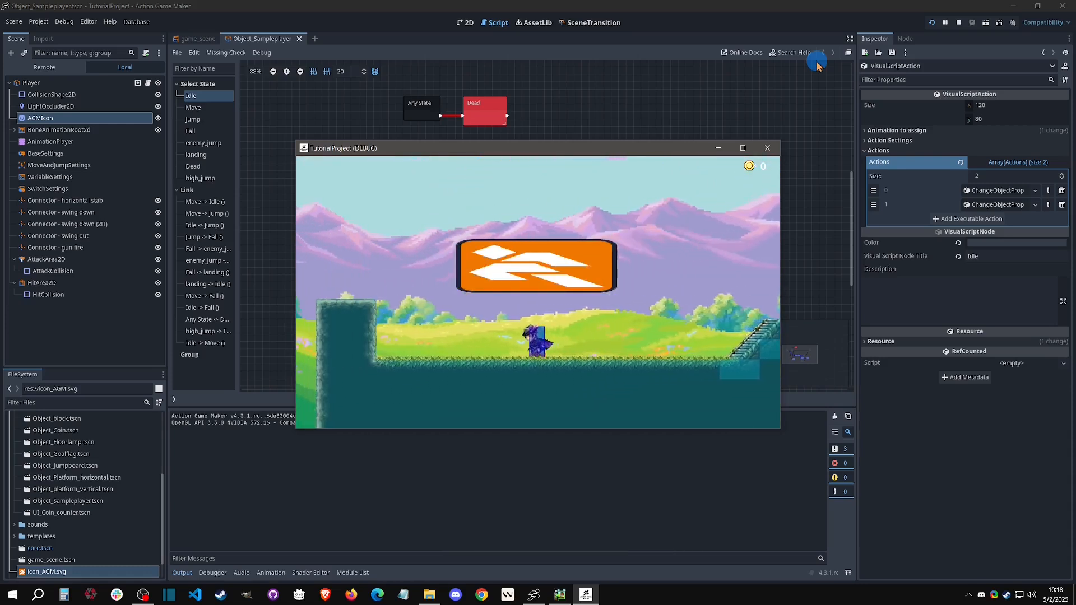
key(Right)
key(Left)
key(Left)
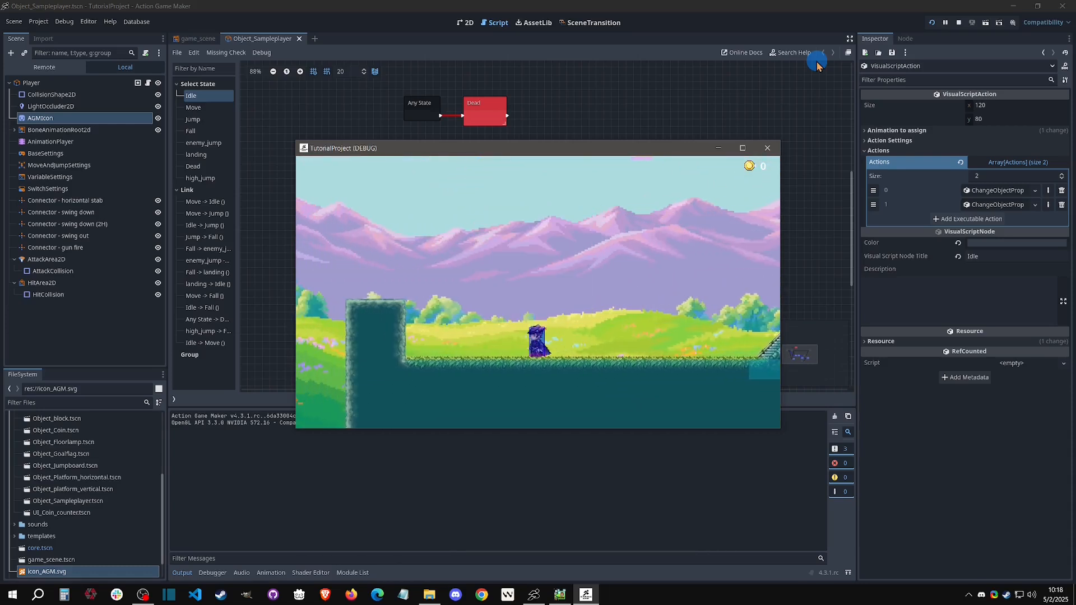
click(775, 150)
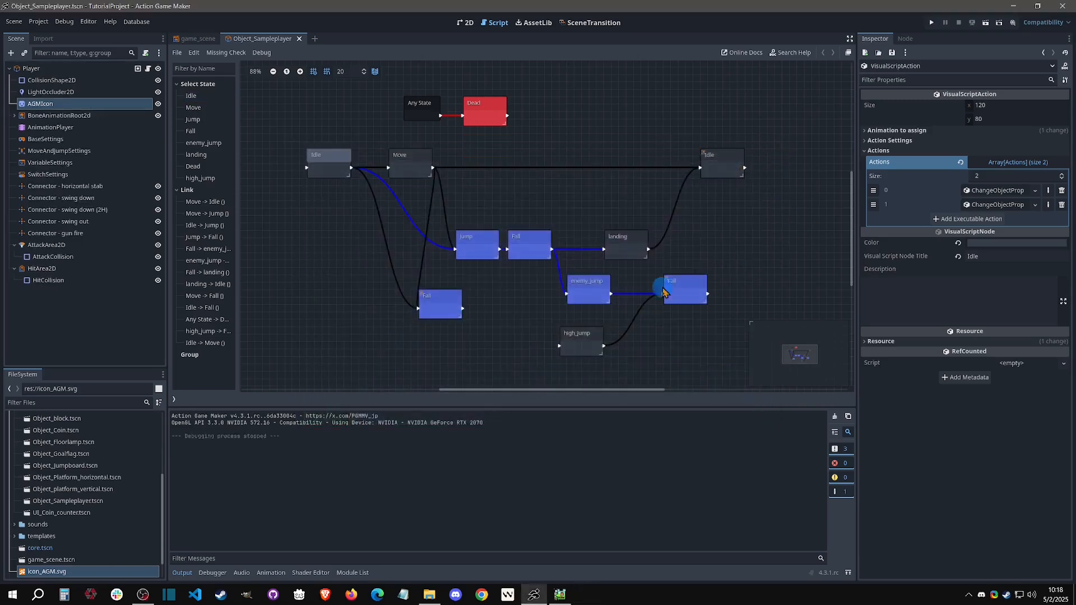
Step: Expand the Move state's first ChangeObjectProperty action and create a project database named icons that is changeable and savable
click(416, 177)
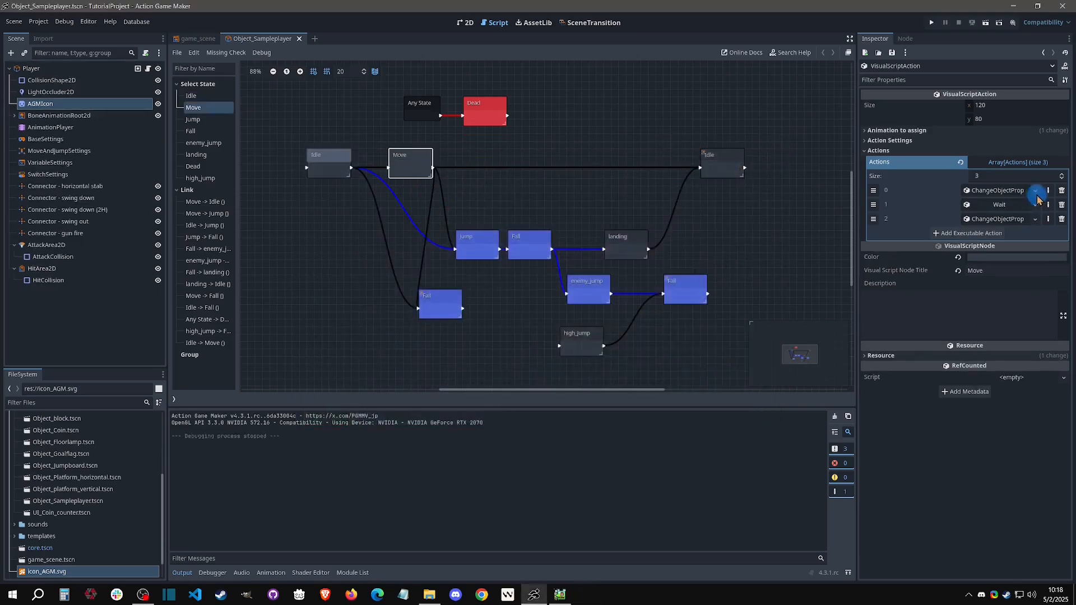
click(998, 191)
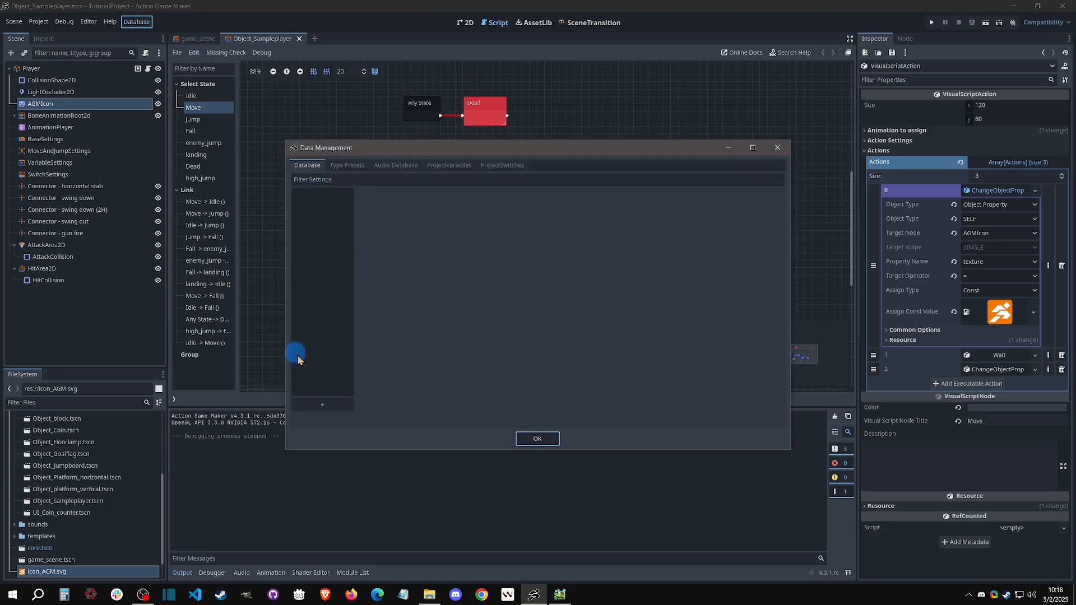
click(324, 403)
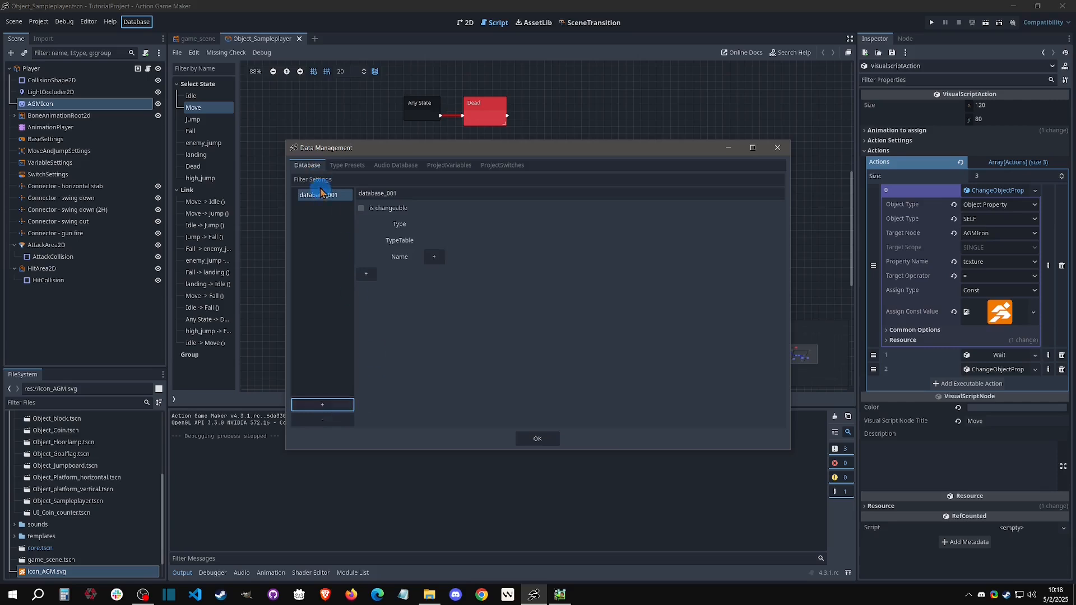
drag(409, 191, 348, 189)
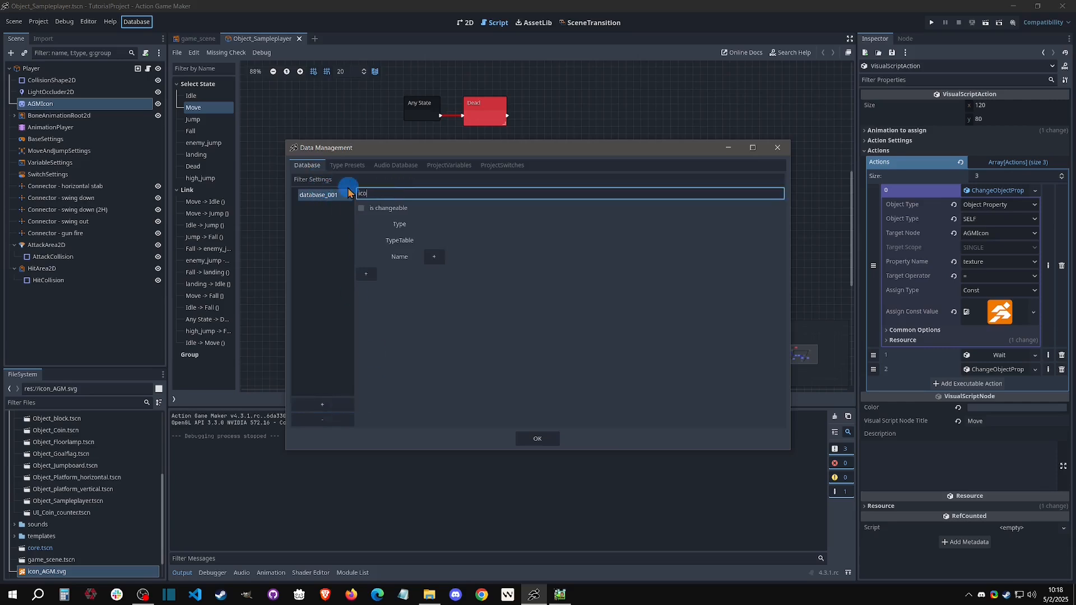
click(361, 213)
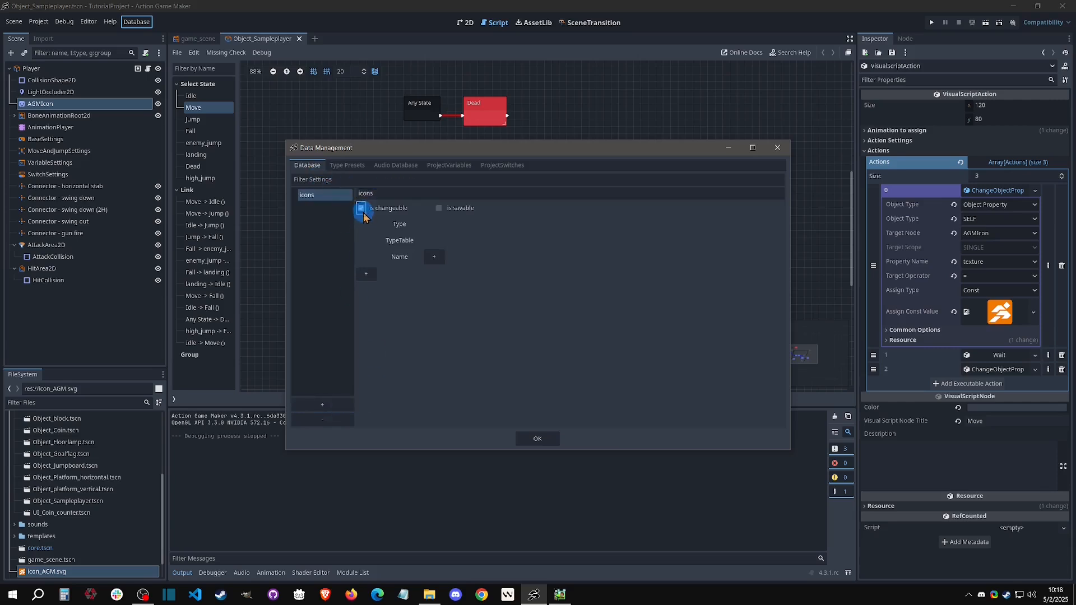
click(440, 209)
Step: Add a column named icon1 and a record named icons_above_head to the icons database
click(435, 259)
click(367, 274)
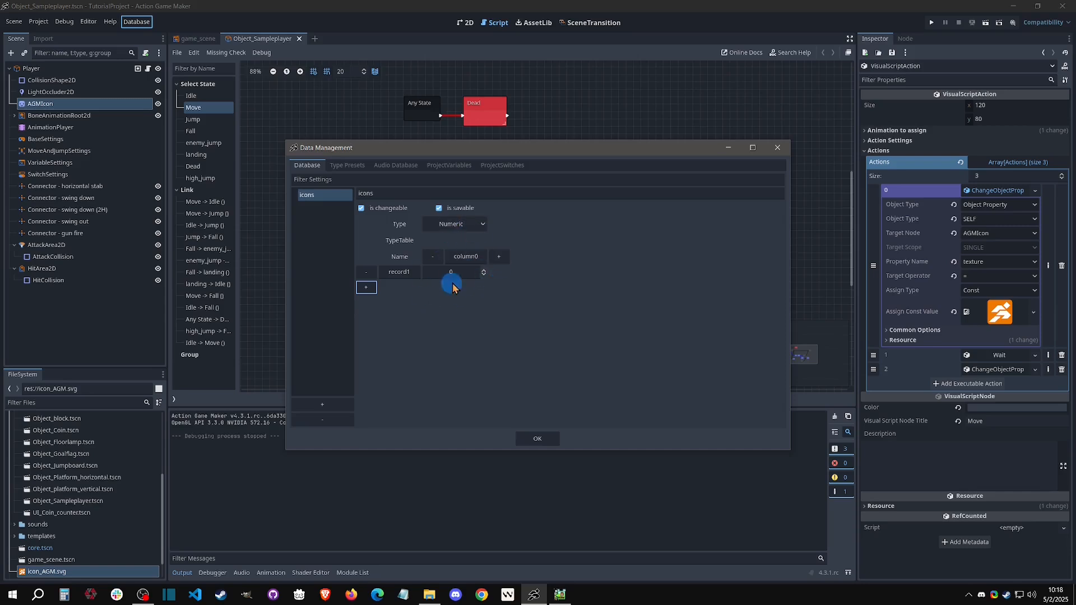
double_click(398, 275)
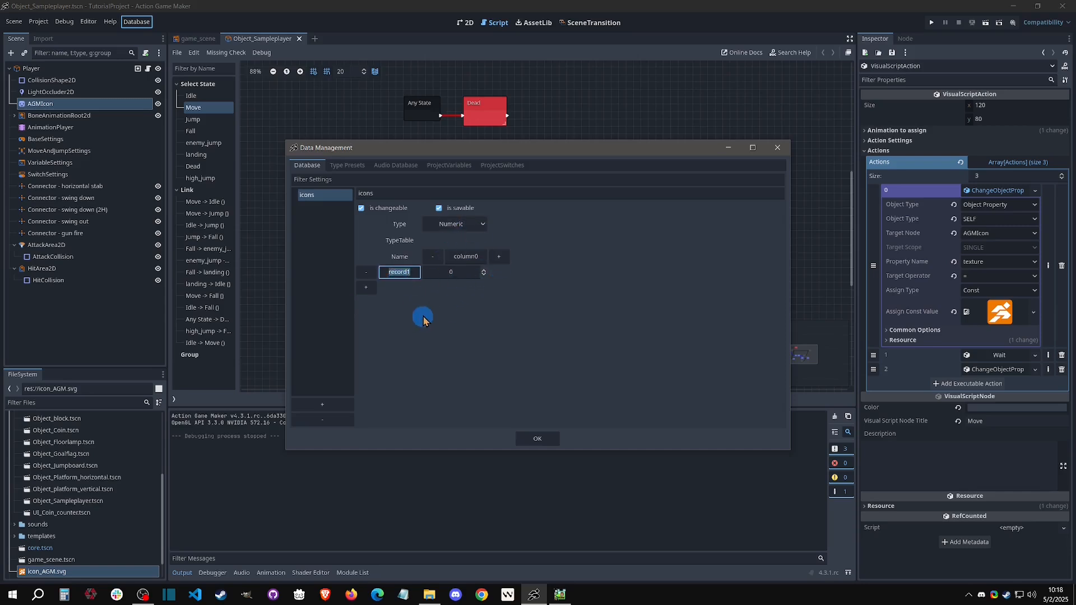
text(icons_ab)
text(ove_head)
click(468, 256)
text(icon1)
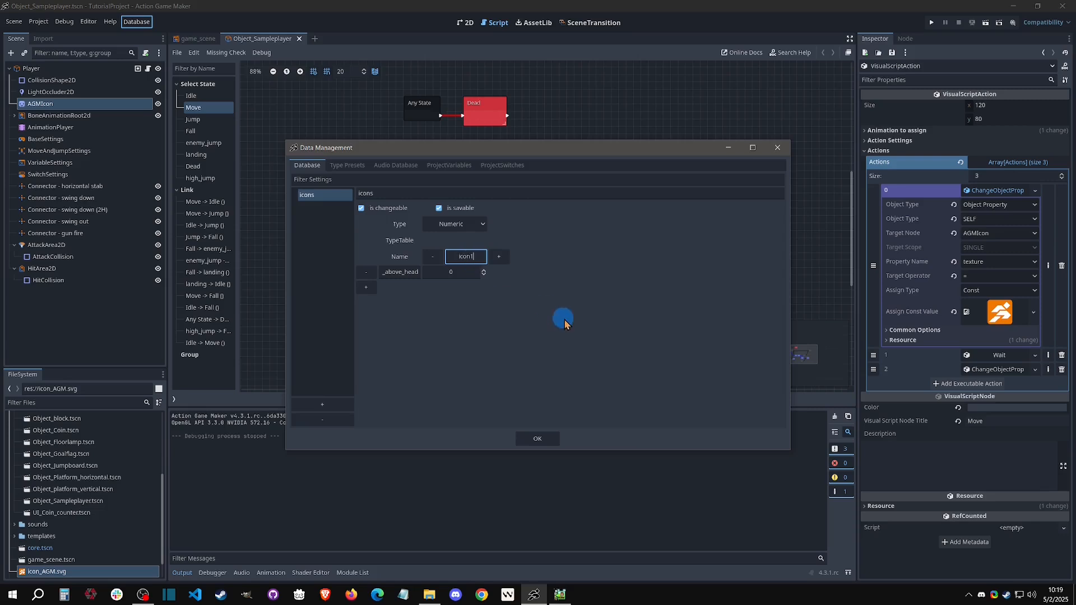
Step: Set the icon1 column's type to Icon and assign res://icon_AGM.svg to the record
click(484, 225)
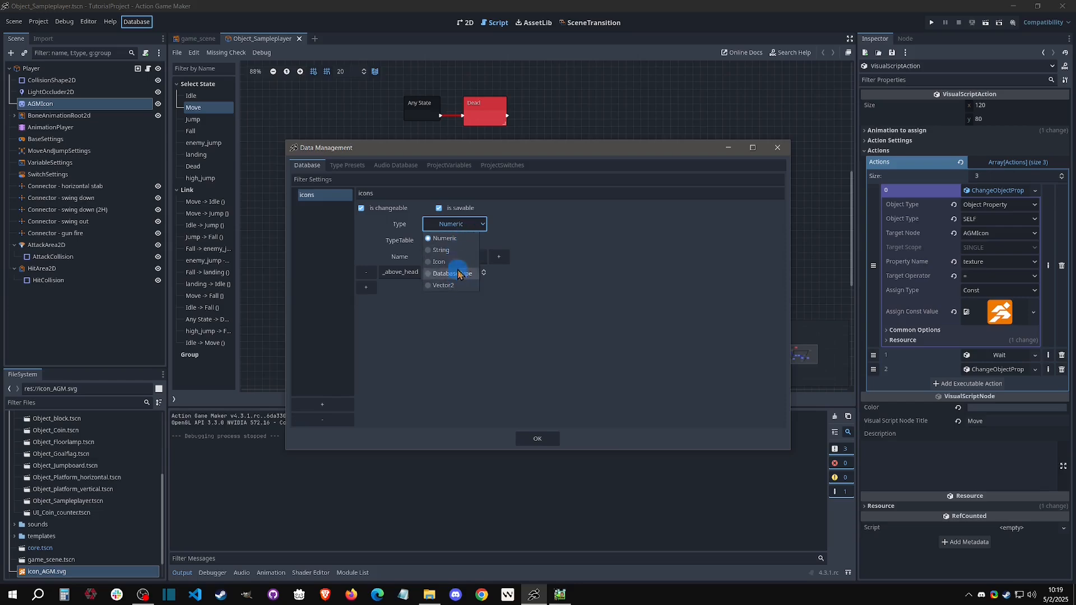
click(481, 272)
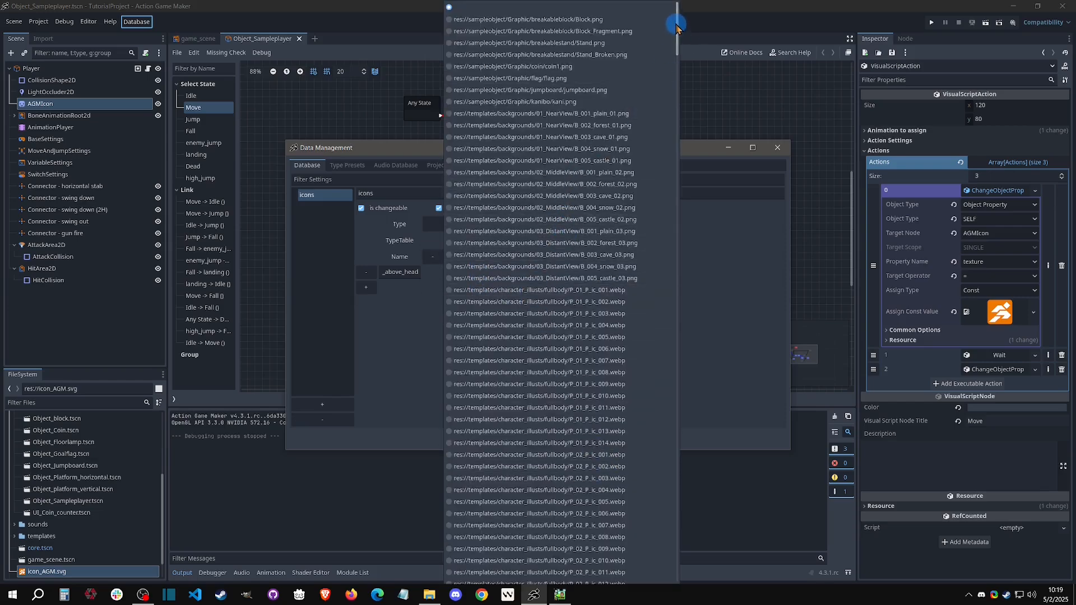
drag(676, 25, 509, 582)
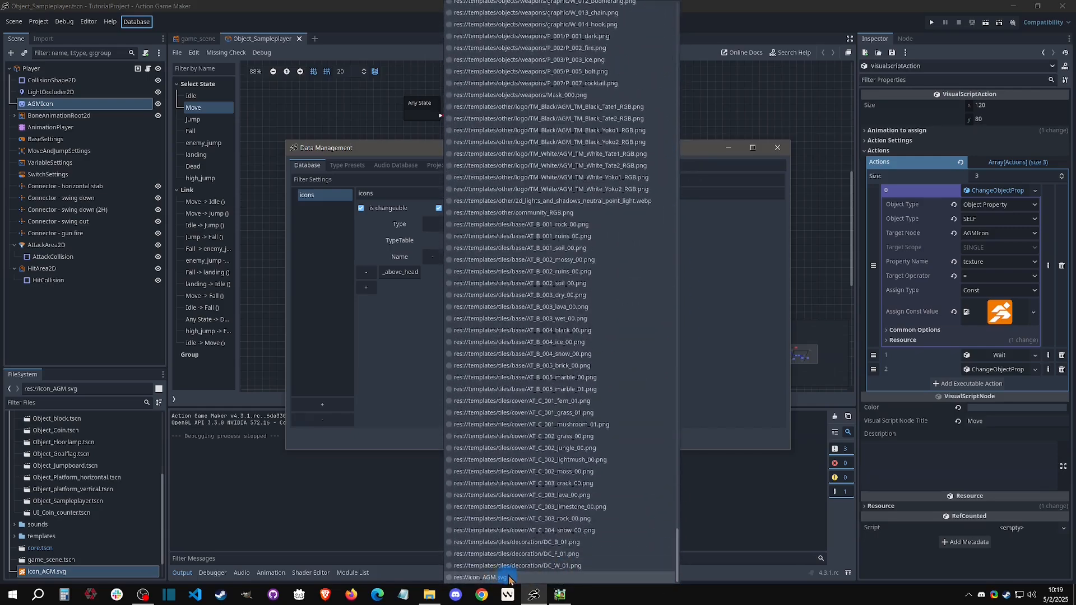
click(508, 578)
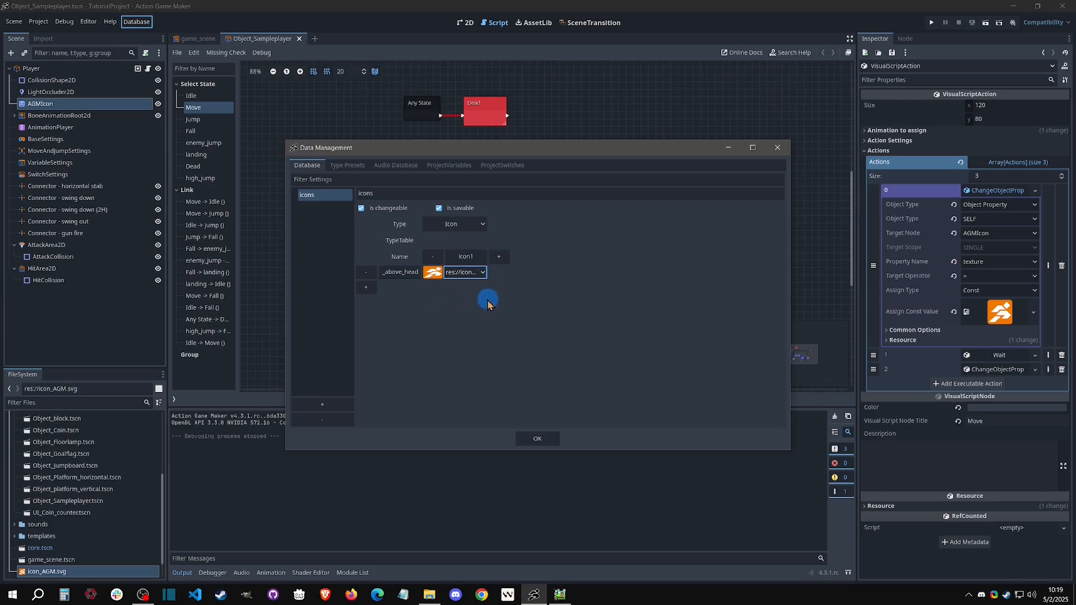
Step: Check the full record name, and try a second column in the icons database before removing it
drag(395, 272, 336, 270)
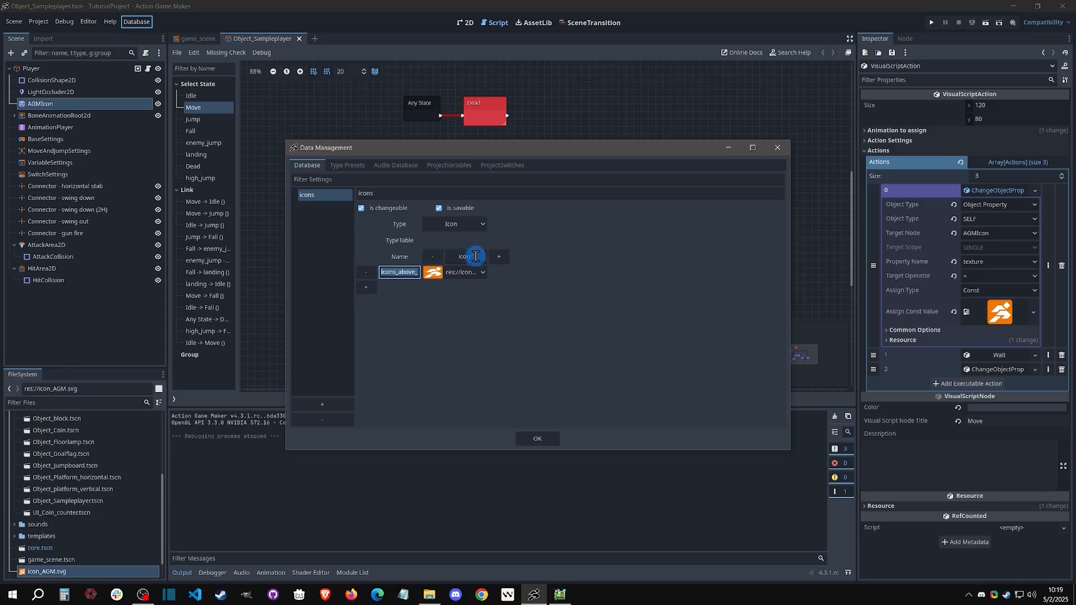
click(500, 259)
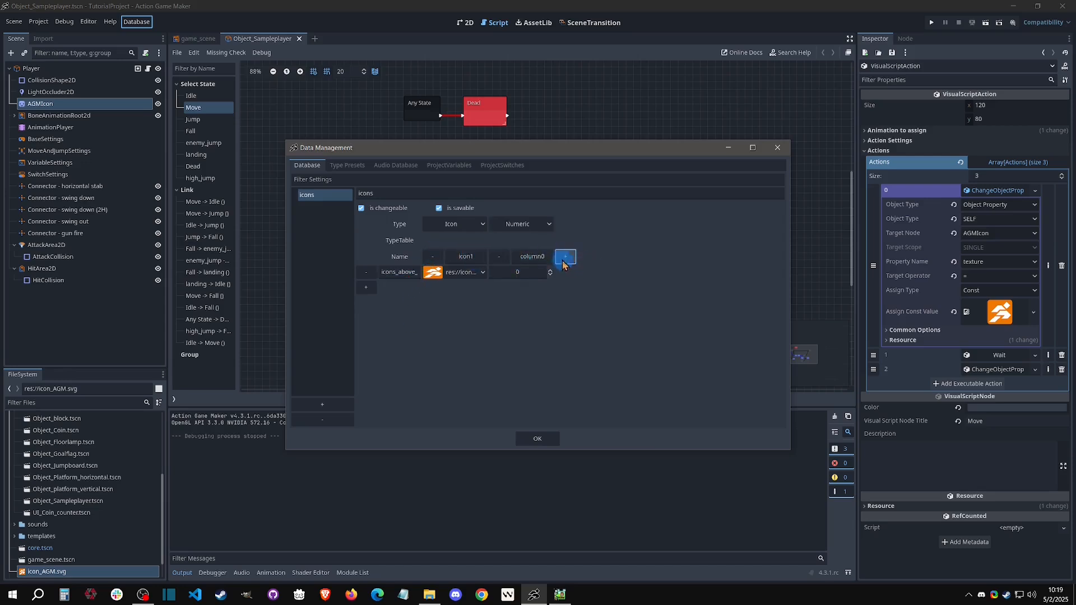
click(499, 257)
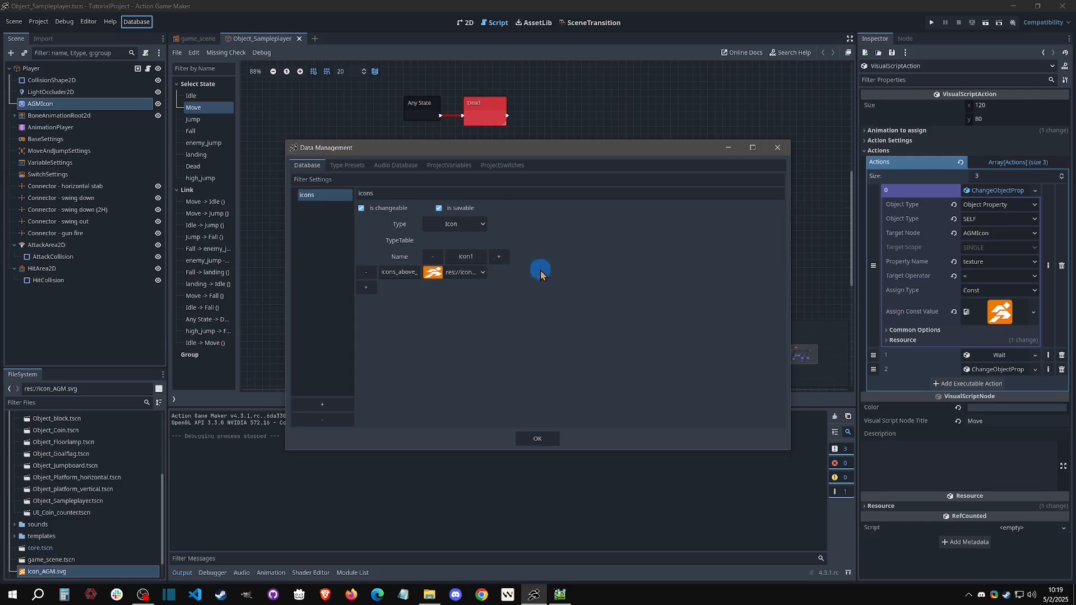
Step: Close the data management and assign the Move state's texture from Project Database, using icons, record icons_above_head and column icon1
click(538, 439)
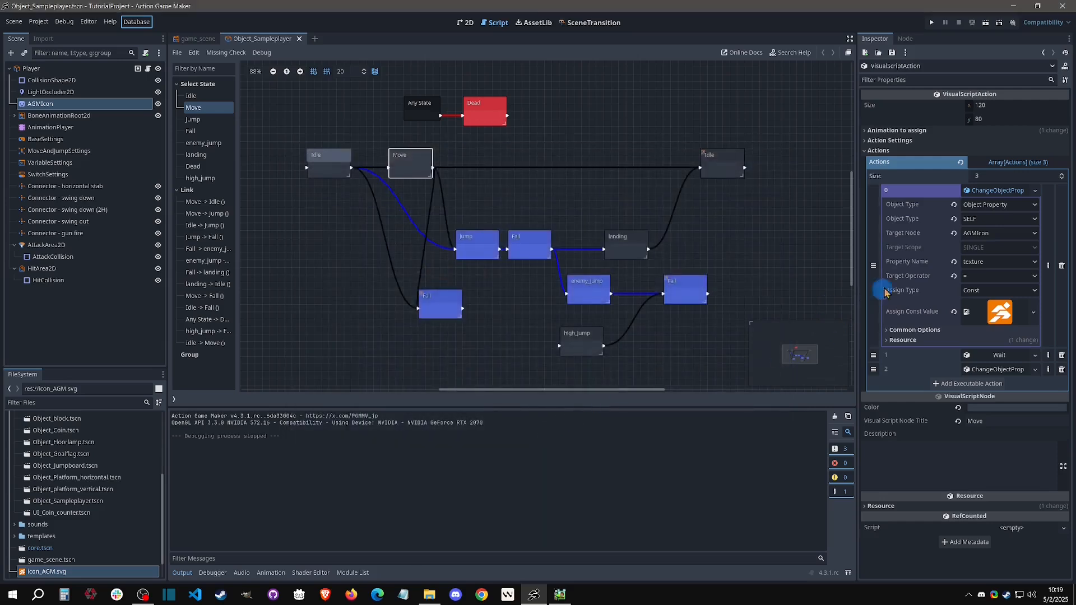
click(980, 292)
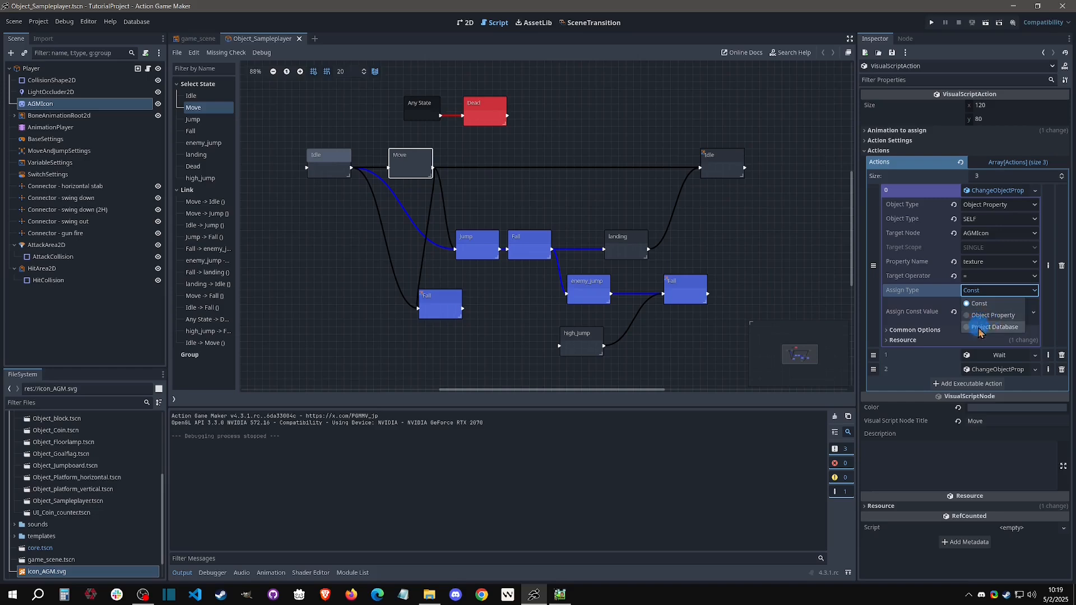
click(1005, 329)
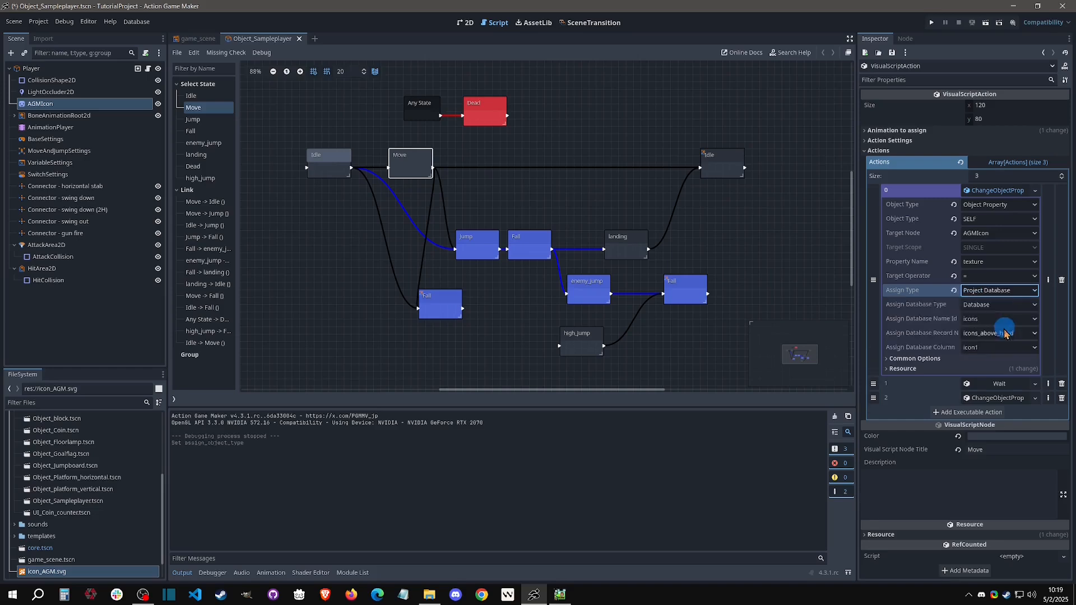
click(992, 305)
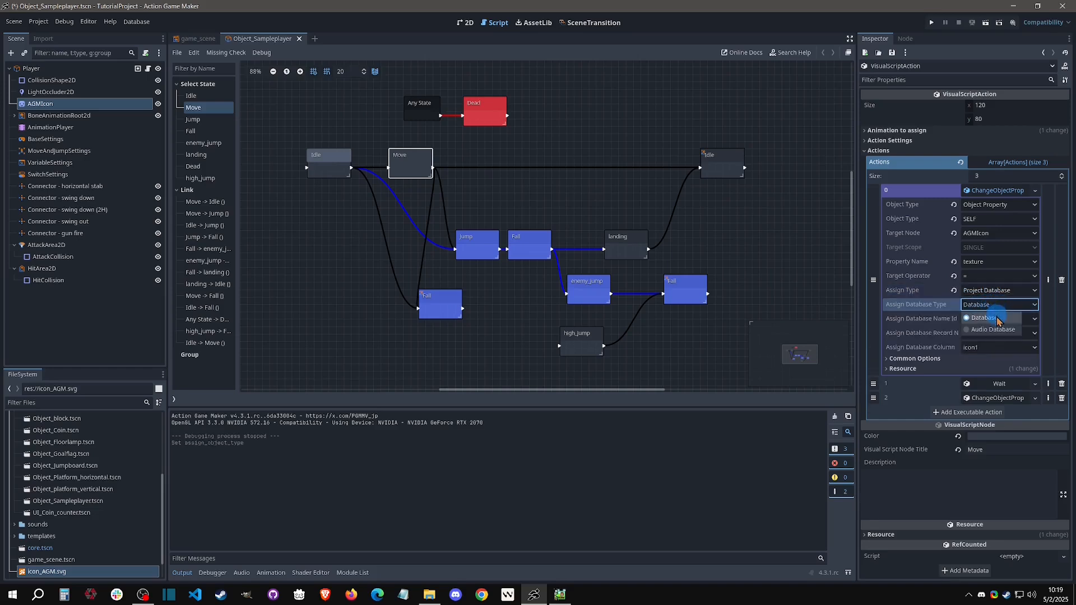
click(999, 314)
click(999, 320)
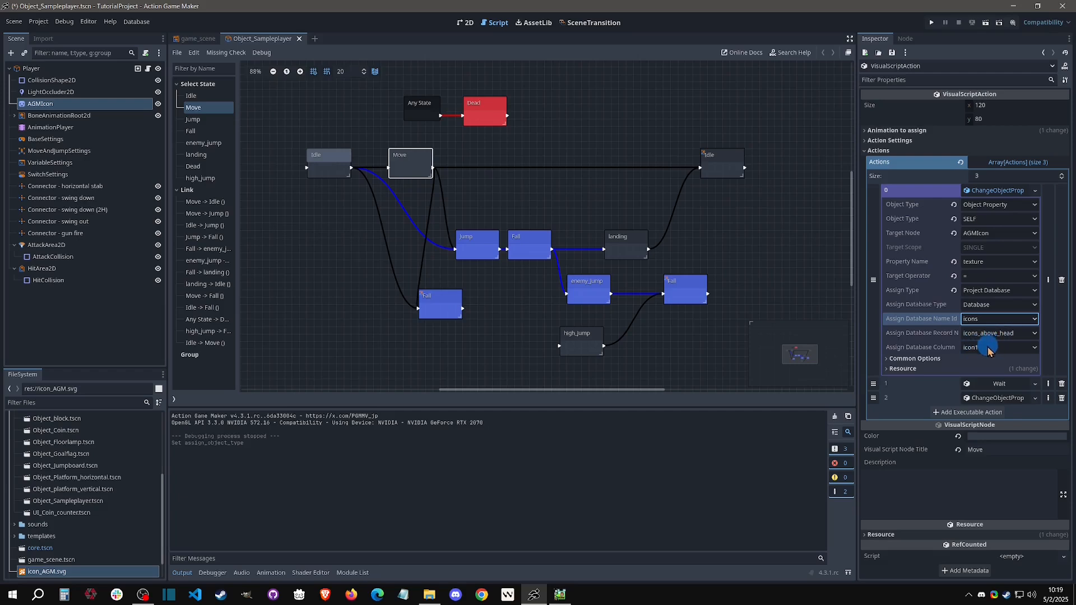
click(990, 348)
Step: Run the game and walk the player right and left to test the icon texture assigned from the project database
click(932, 22)
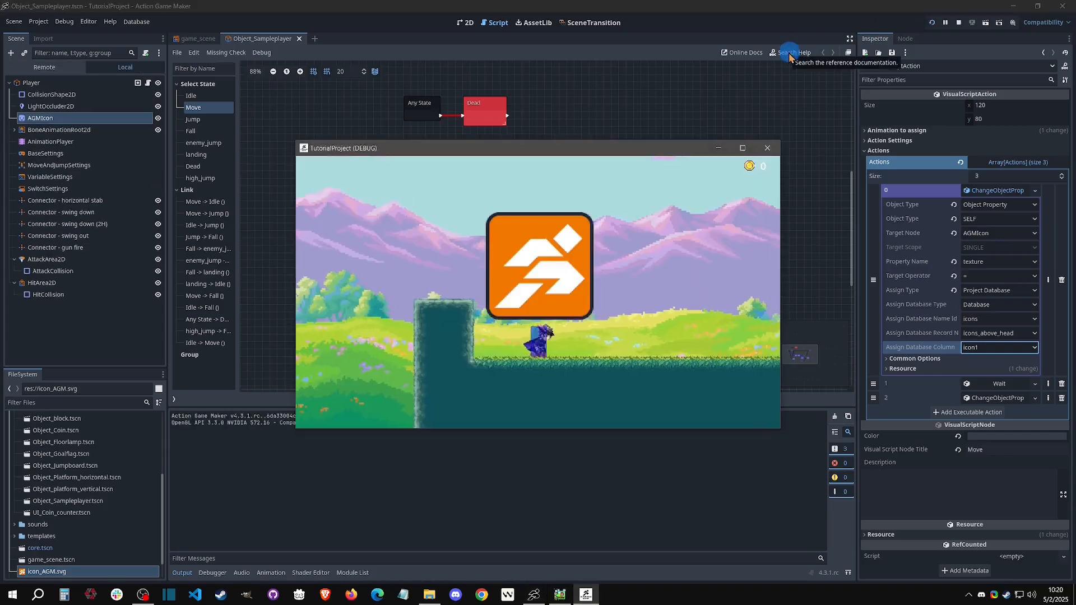
key(Right)
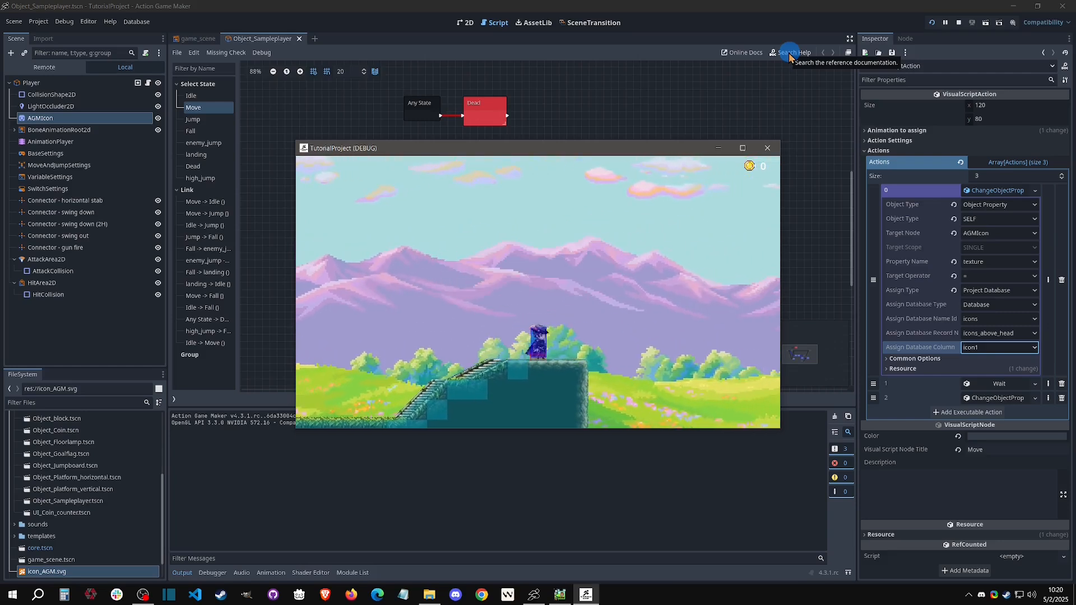
key(Left)
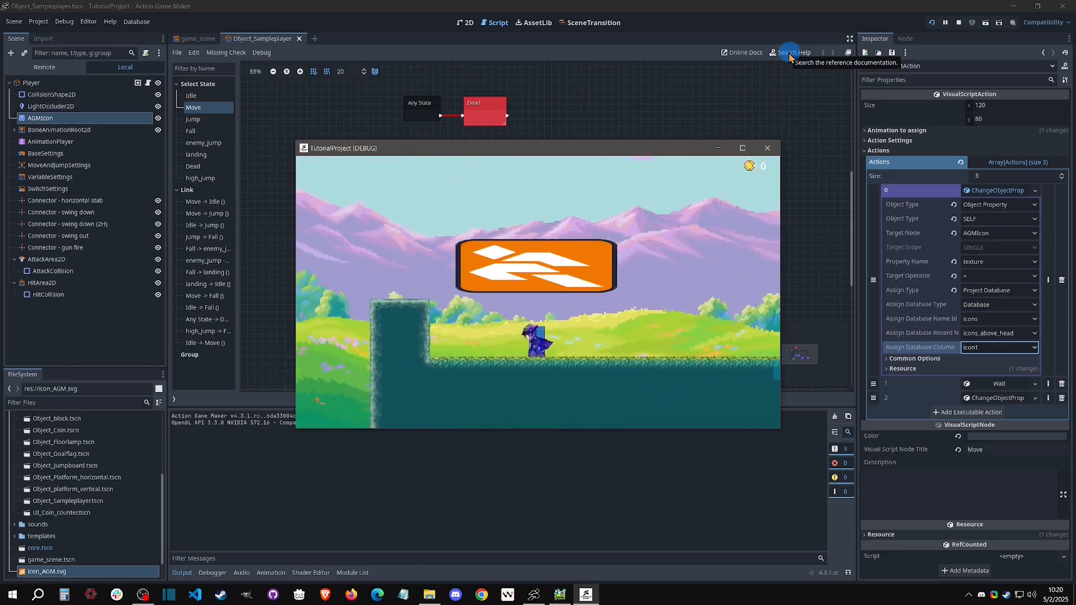
key(Right)
key(Left)
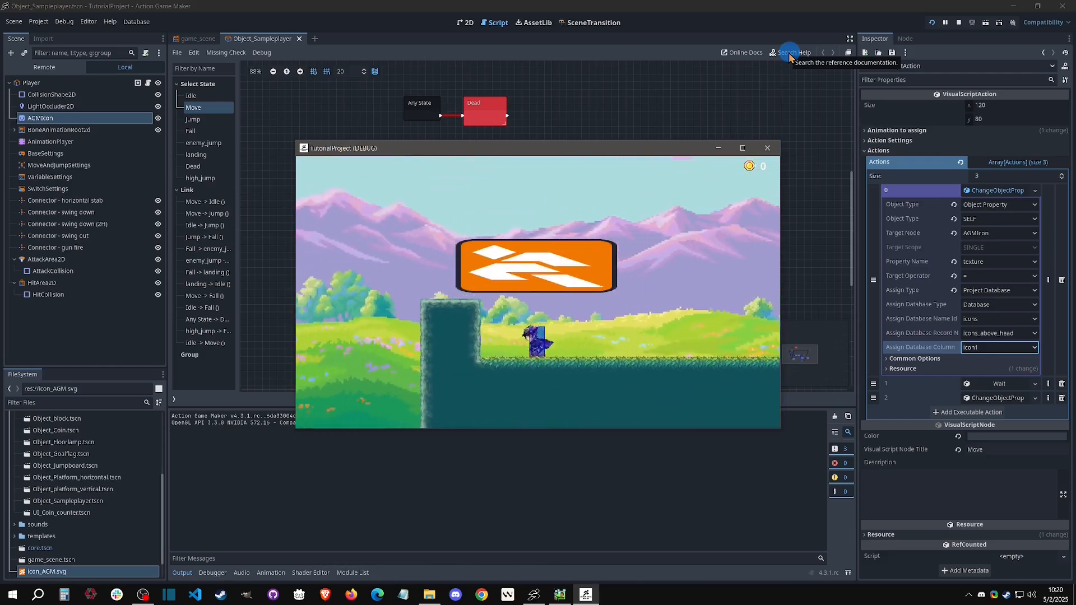
key(Right)
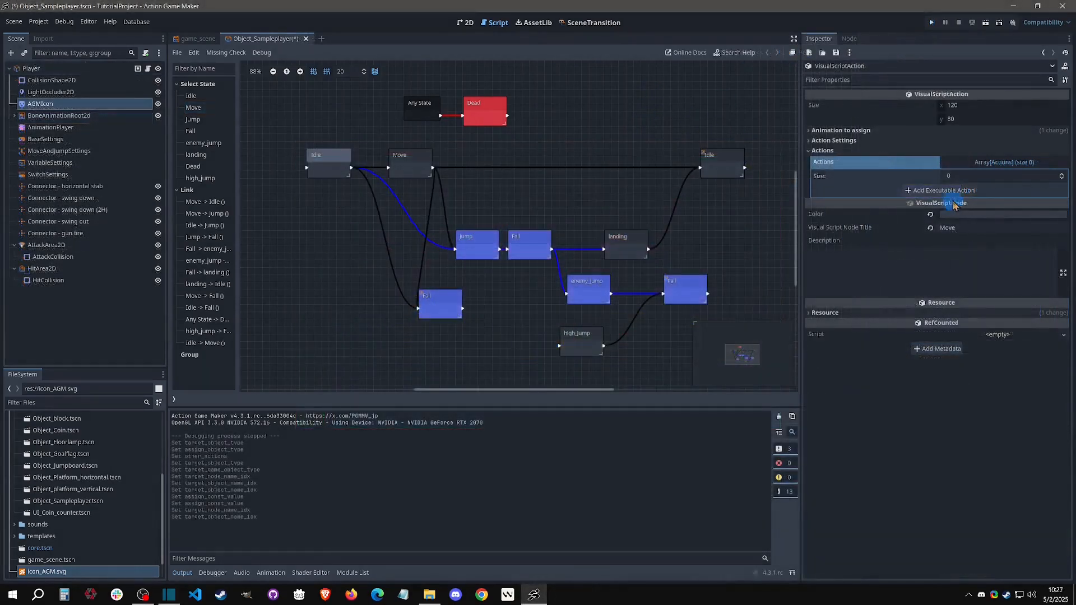
Step: Start a new ChangeObjectProperty action for the Move state, with object type Object Property applied to SELF
click(940, 191)
click(638, 160)
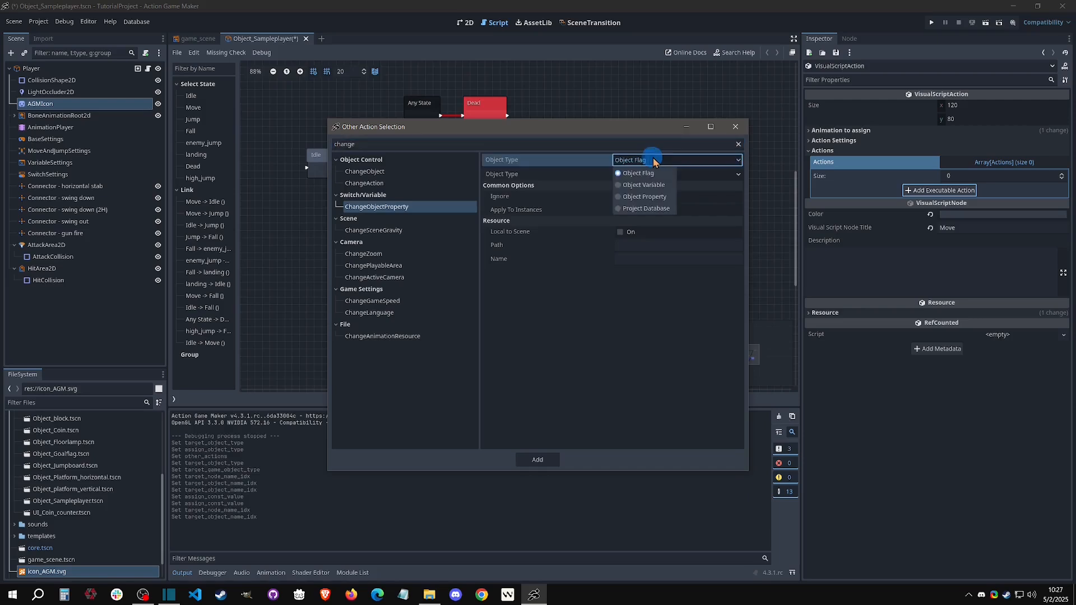
click(658, 197)
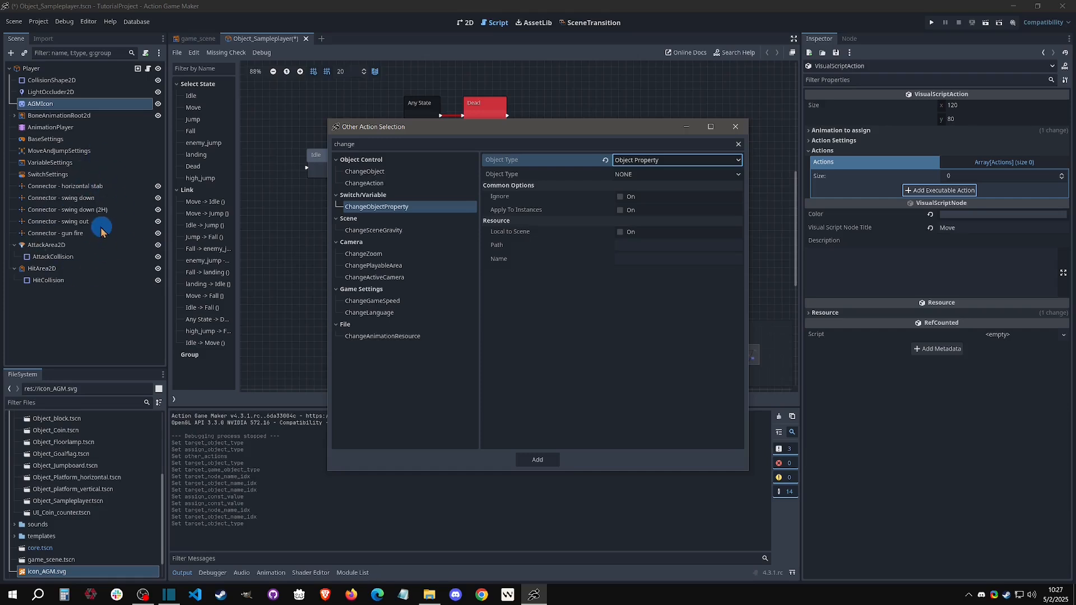
click(629, 176)
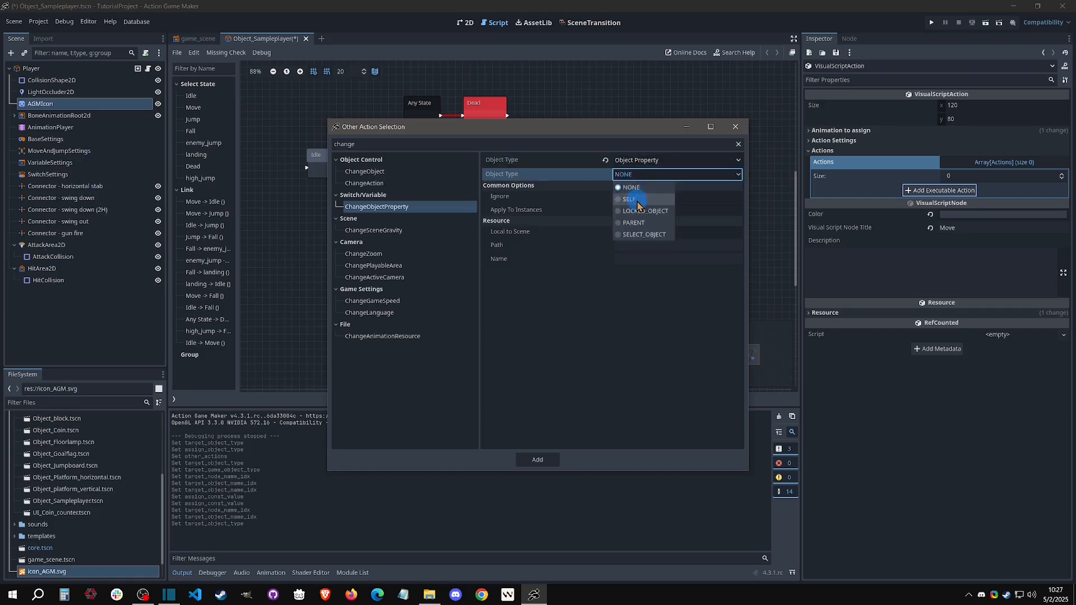
click(629, 199)
Step: Target the BaseSettings node, choose the _use_critical_attack property and set its constant value to On
click(641, 188)
scroll(646, 227, down, 3)
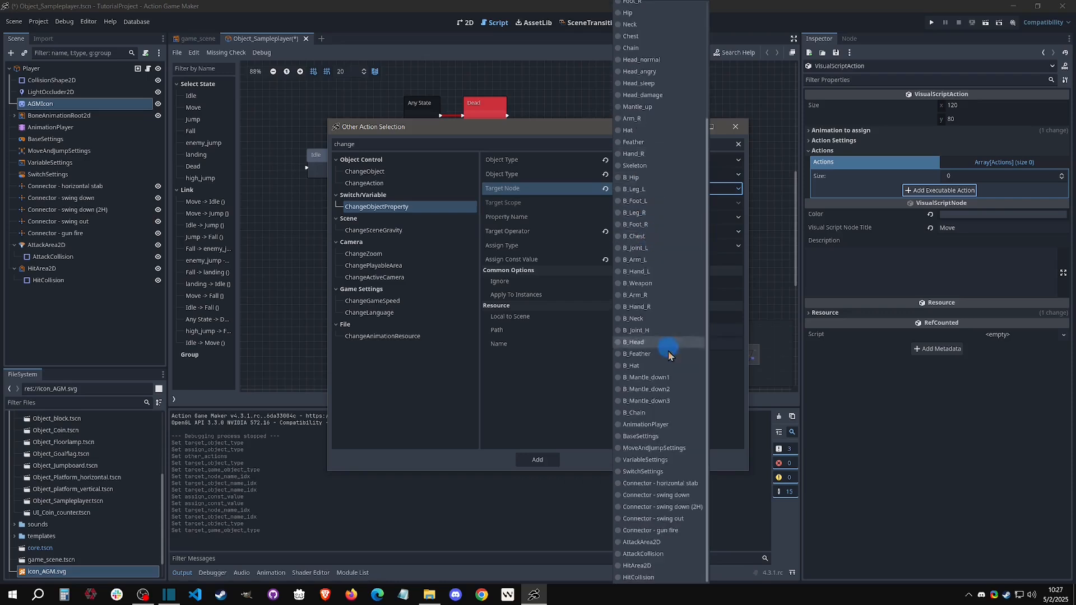
click(653, 437)
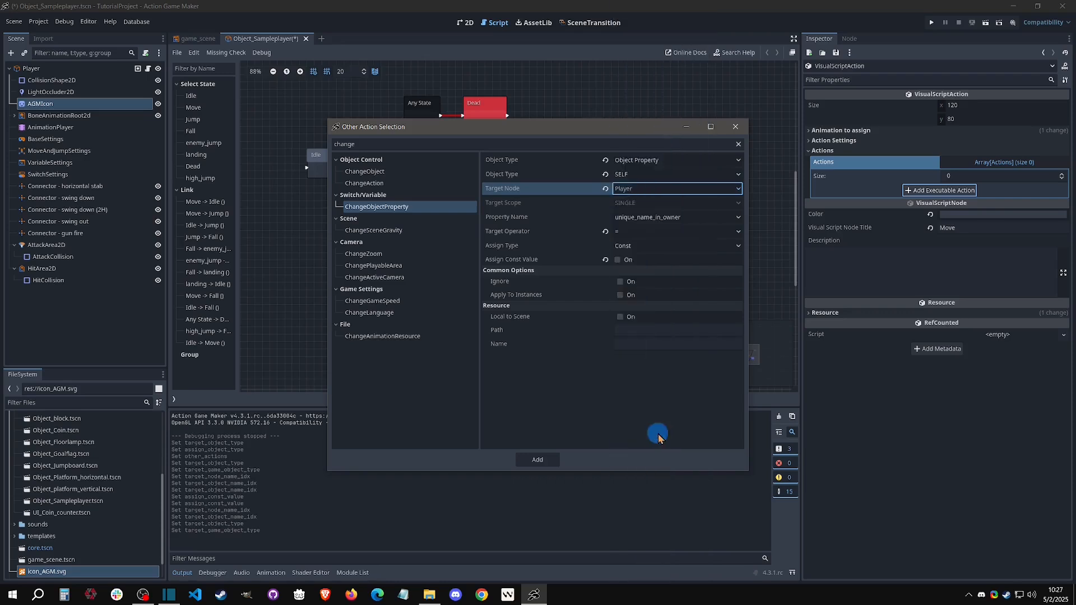
click(659, 217)
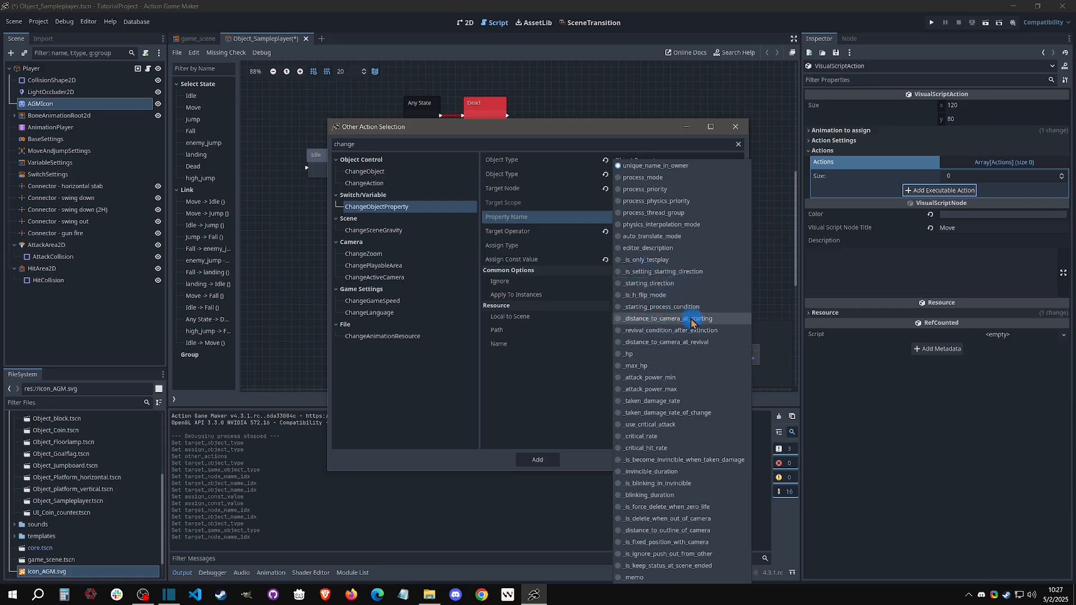
click(669, 427)
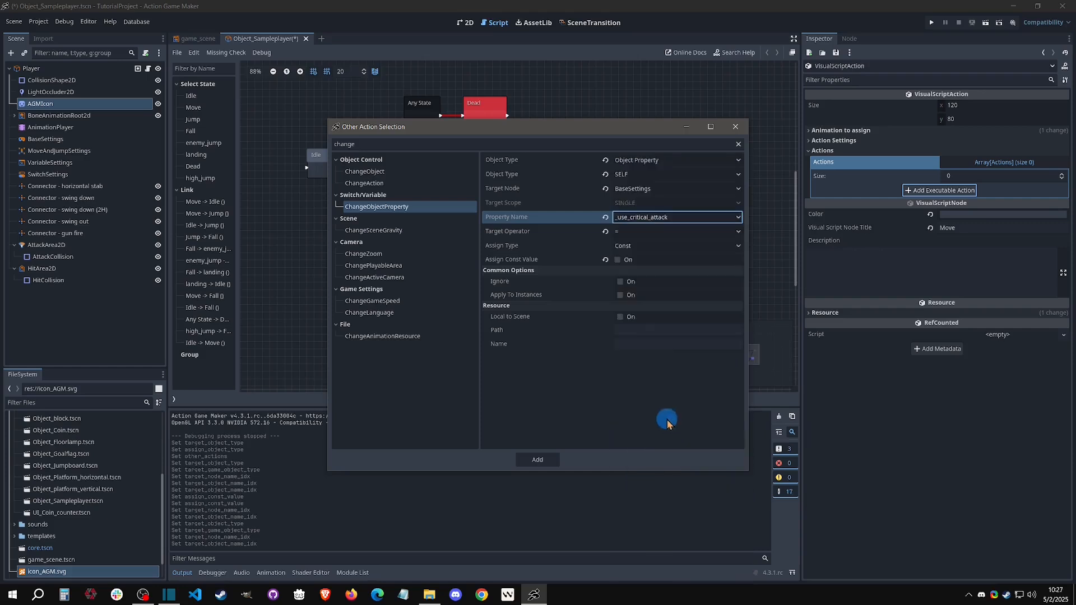
click(621, 261)
Step: Change the target node to MoveAndJumpSettings and choose its _gravity property
click(644, 194)
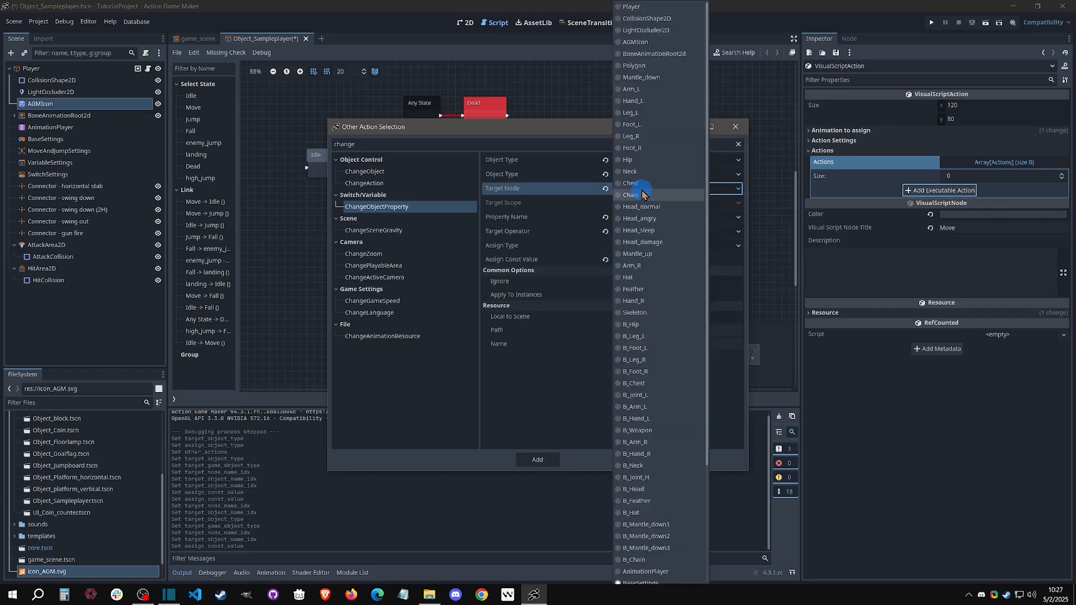
scroll(639, 213, down, 3)
click(660, 448)
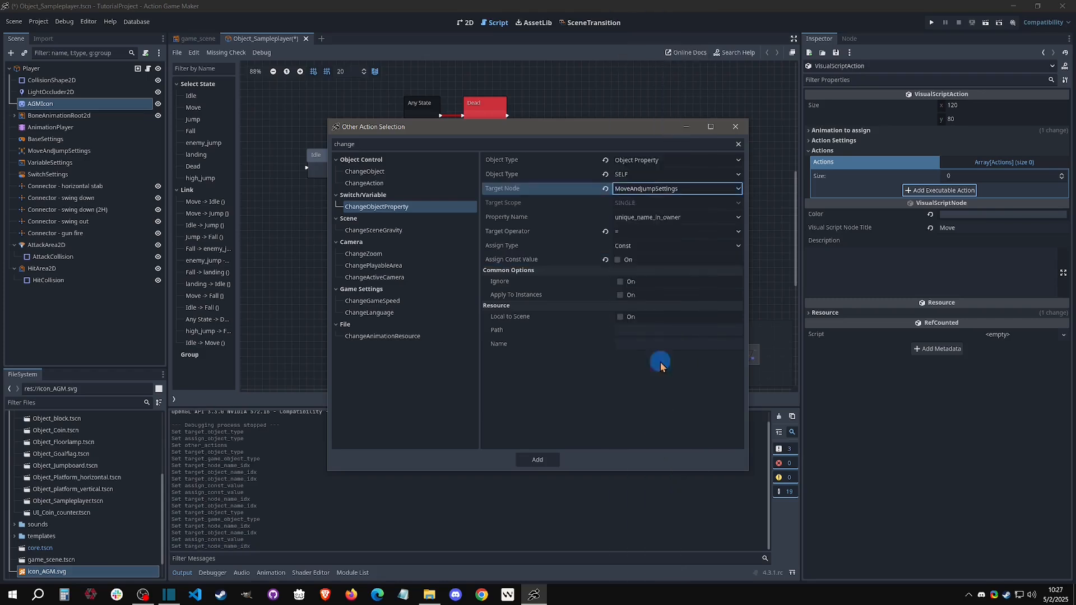
click(664, 219)
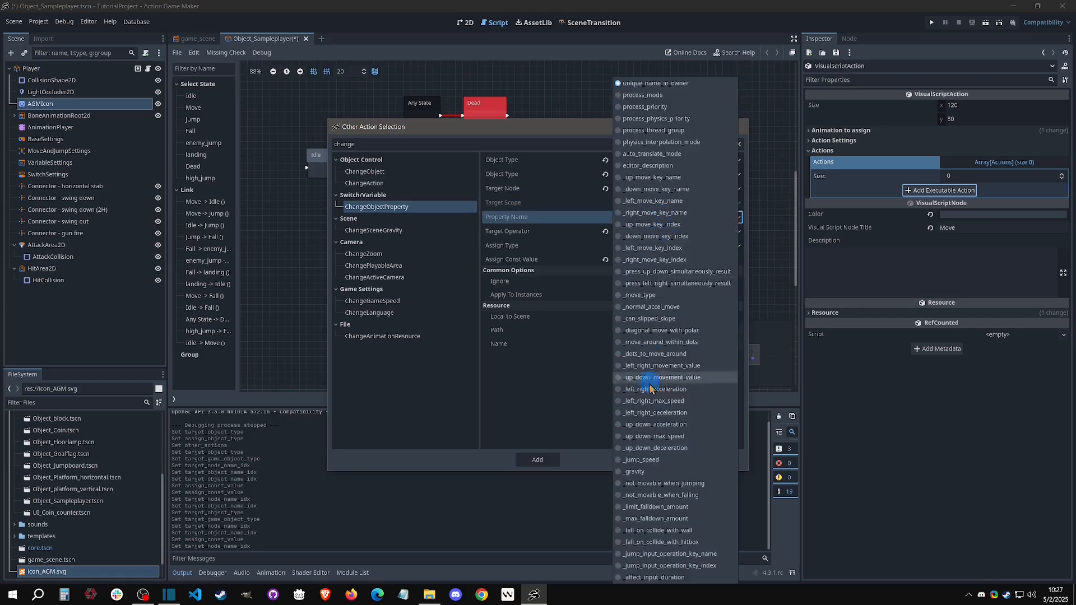
click(644, 473)
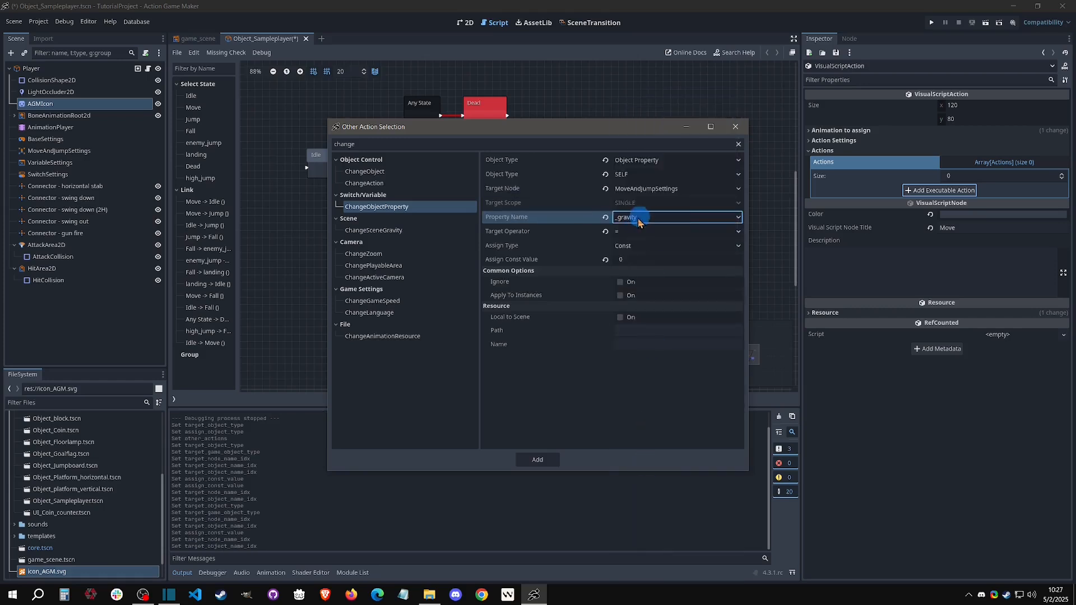
Step: Change the MoveAndJumpSettings property to _not_movable_when_jumping and set its constant value to On
click(635, 218)
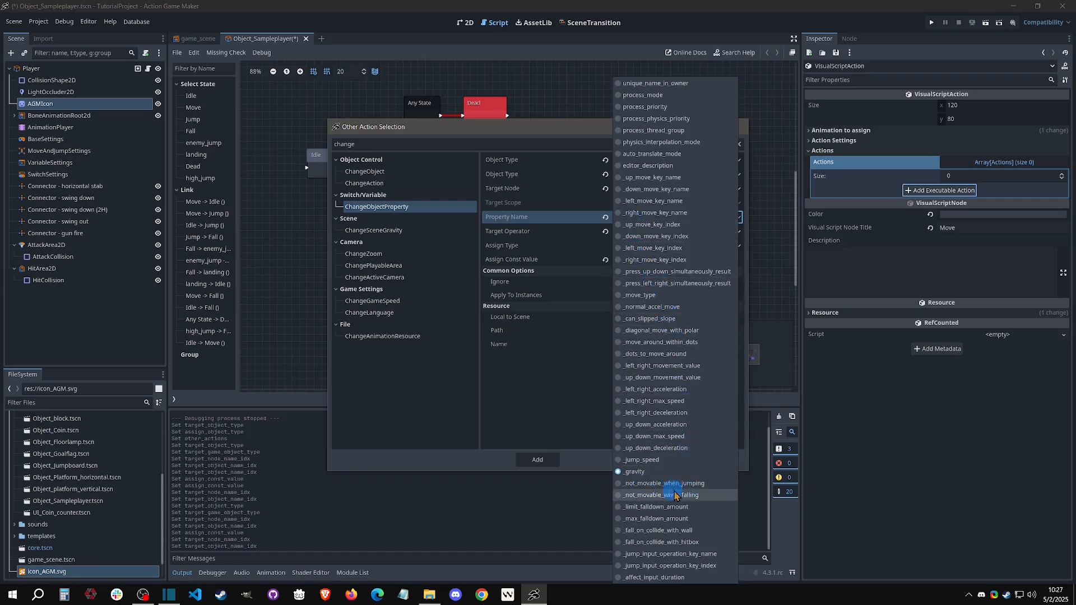
click(691, 483)
click(619, 260)
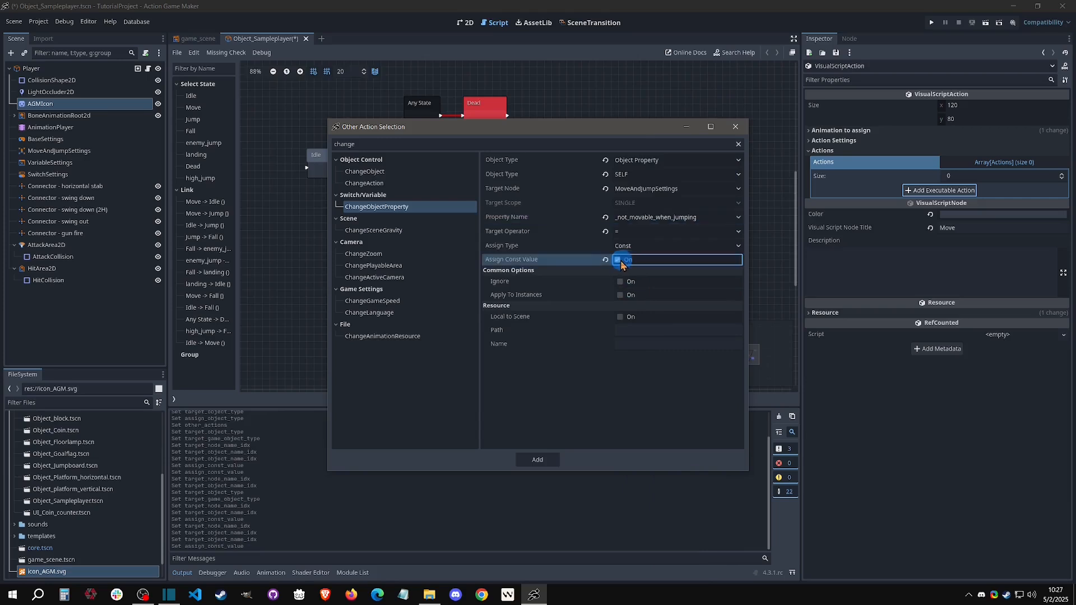
Step: Change the target node to AttackCollision, choose its disabled property and set the constant value to On
click(653, 190)
scroll(654, 188, down, 5)
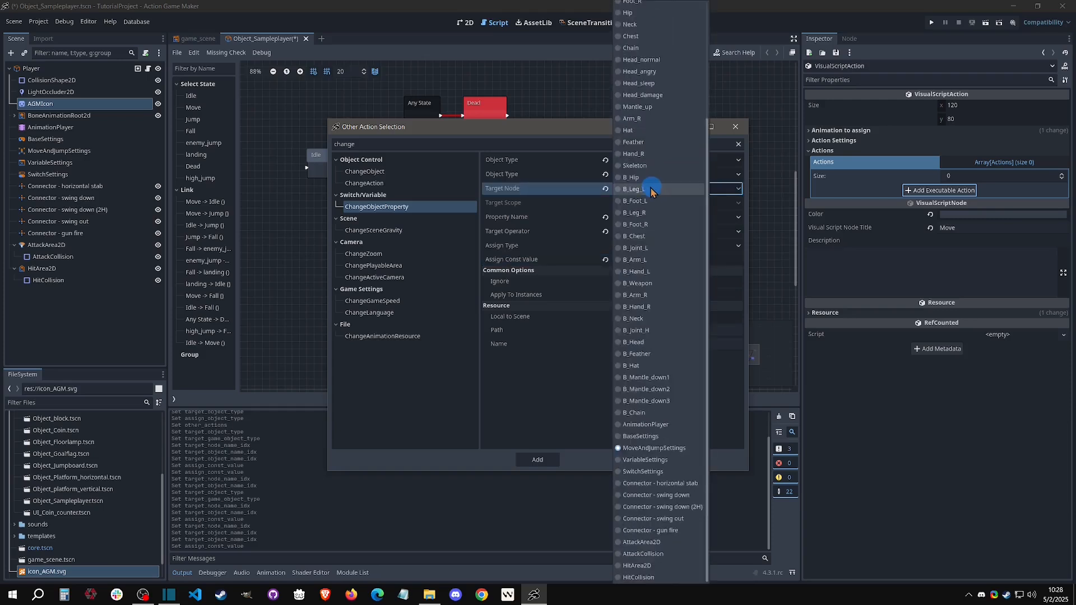
click(673, 557)
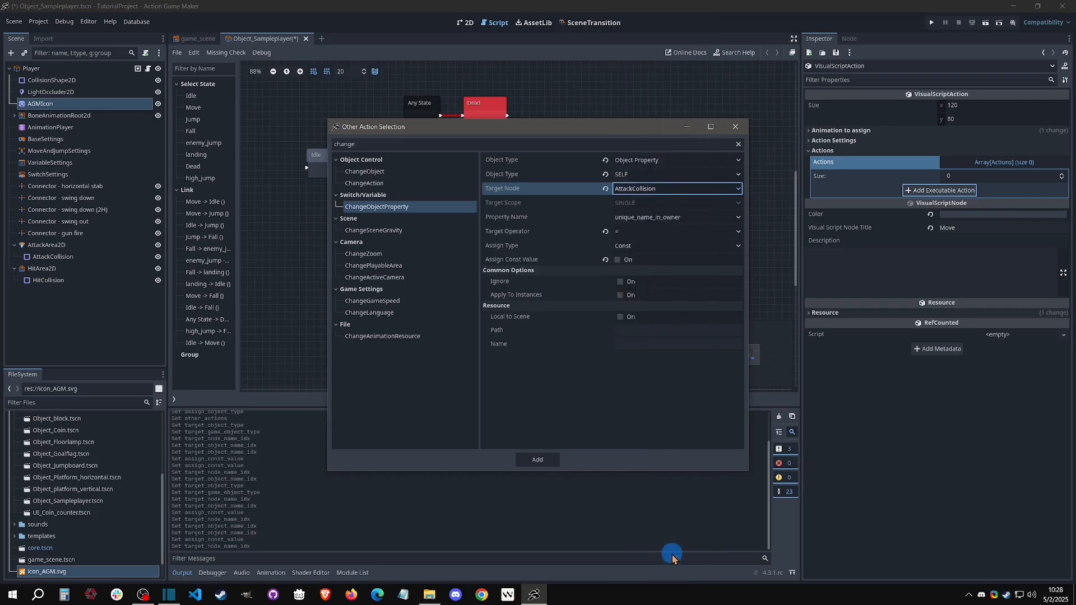
click(631, 218)
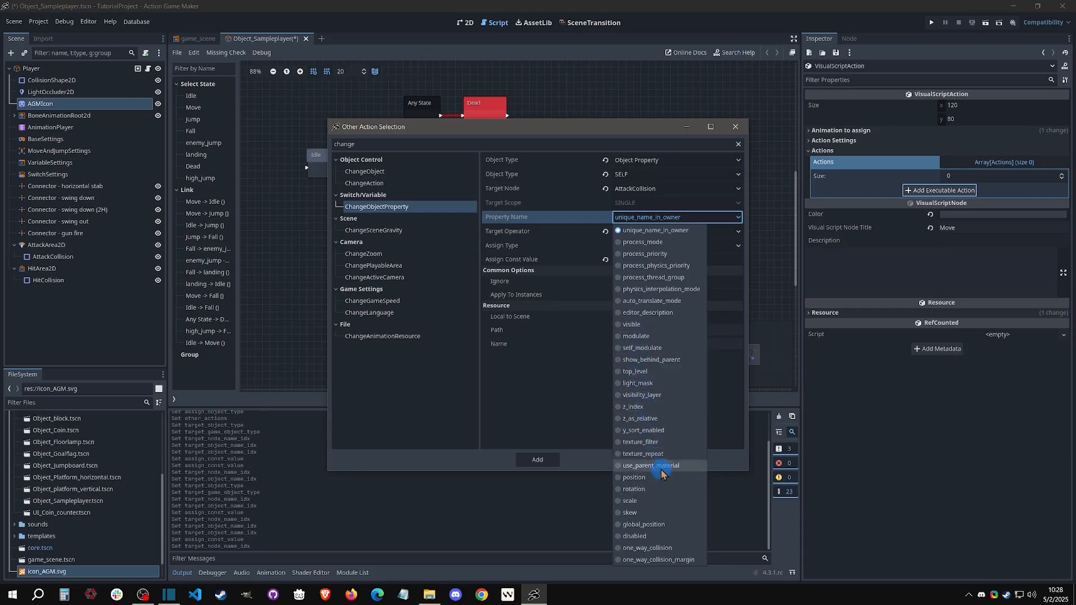
click(638, 535)
click(620, 261)
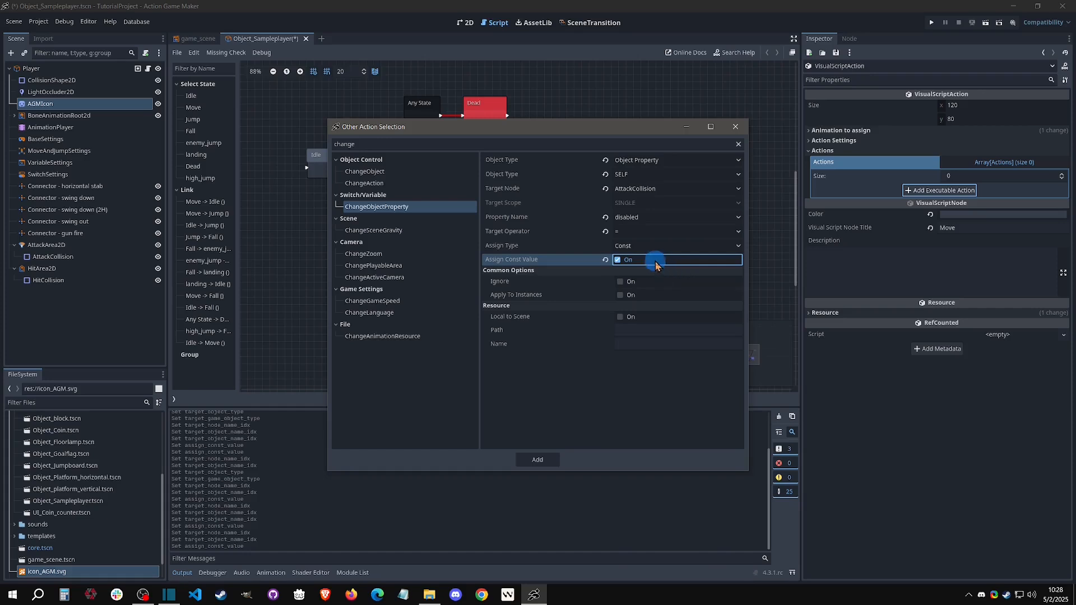
click(650, 223)
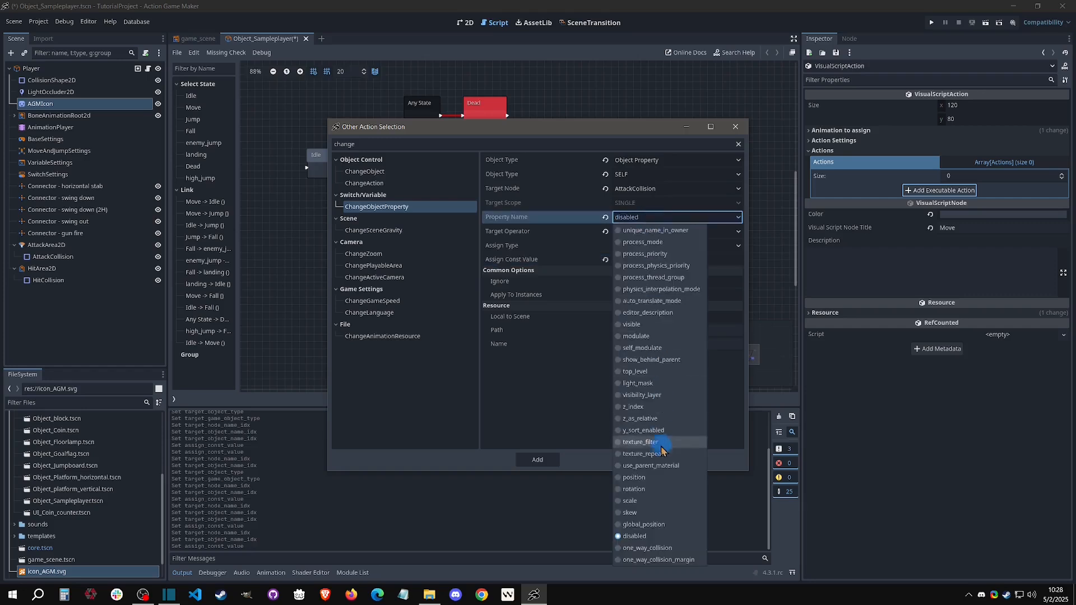
click(644, 189)
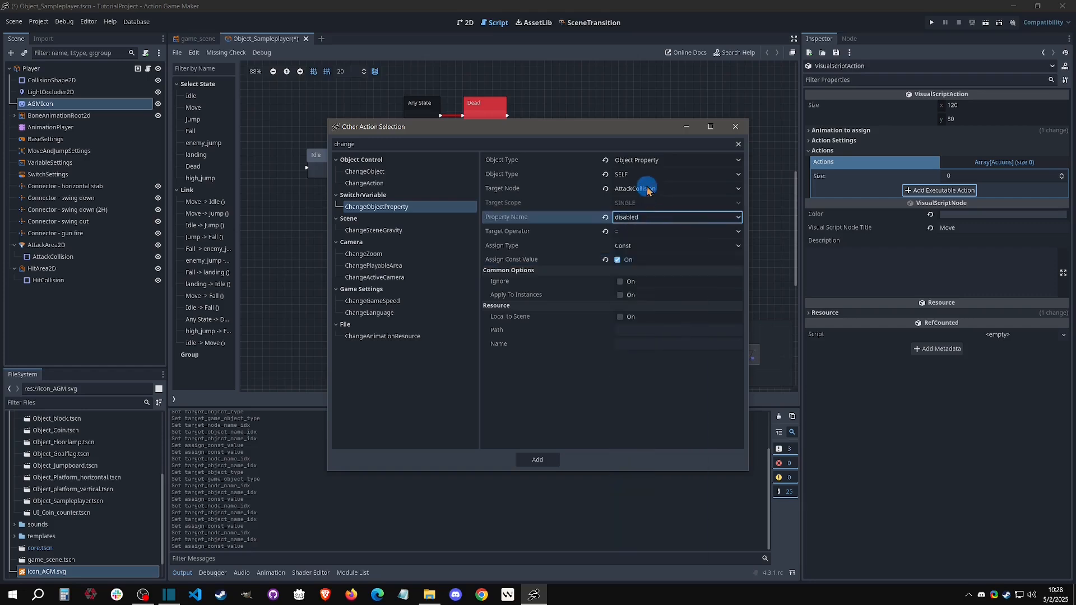
Step: Change the target node to AttackArea2D and choose its collision_layer property
click(644, 188)
scroll(657, 522, down, 3)
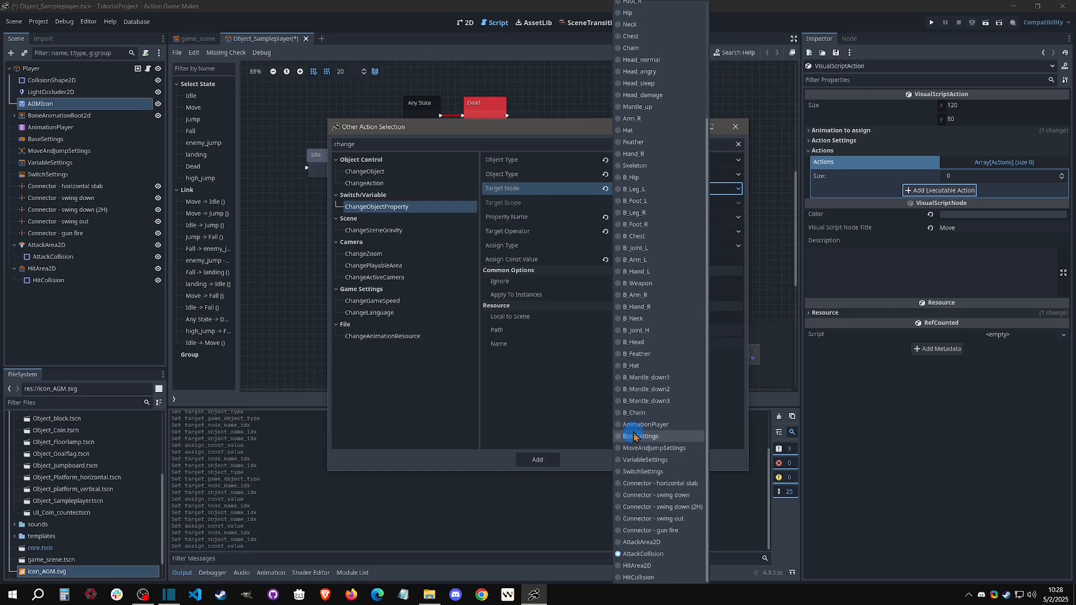
click(639, 551)
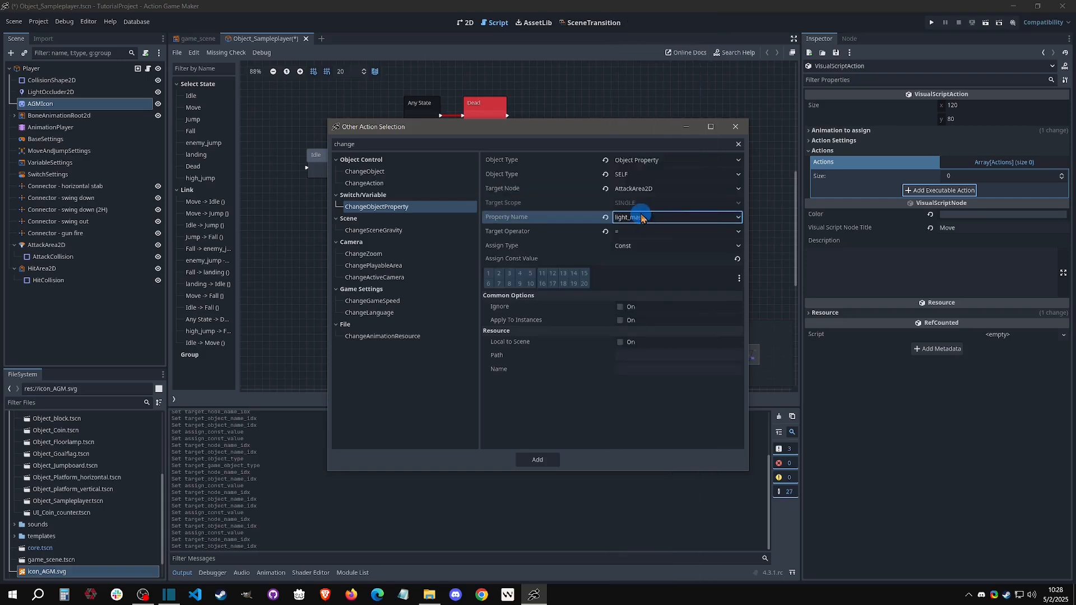
click(644, 217)
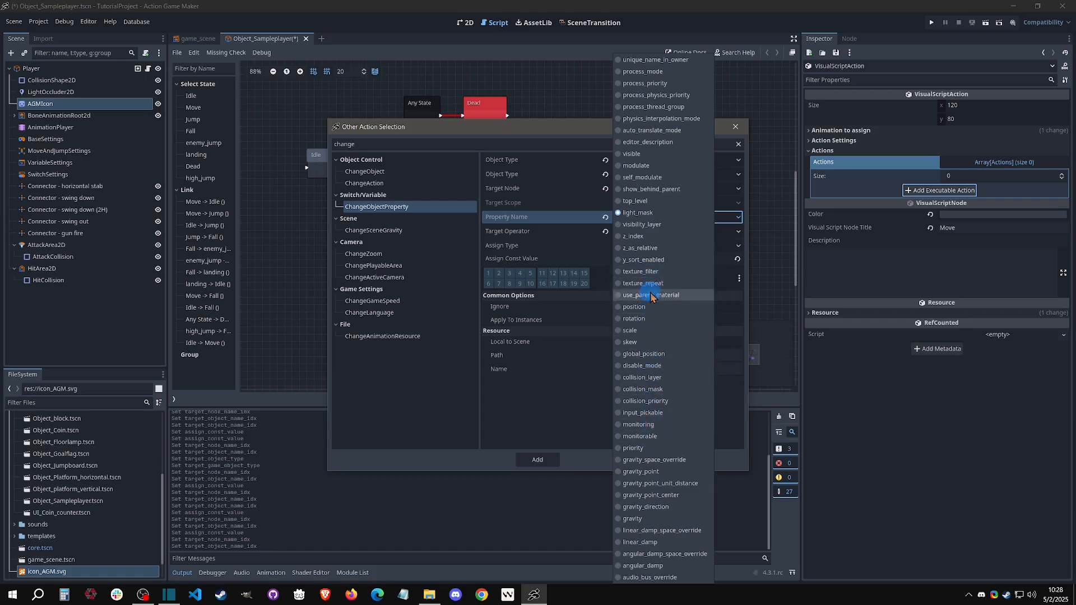
click(659, 381)
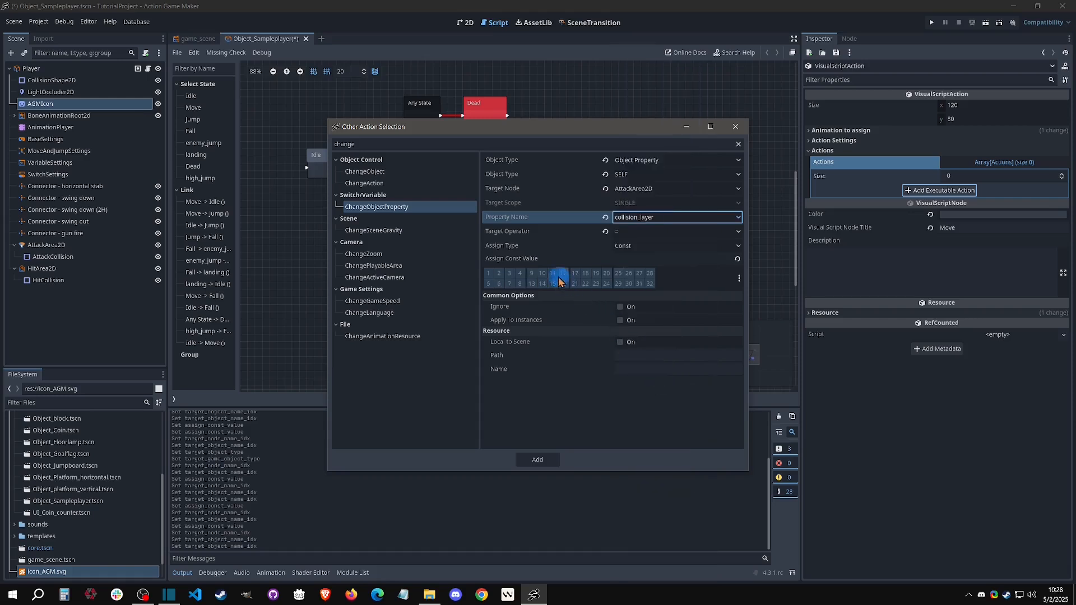
Step: Try the collision_mask property for AttackArea2D, and return to collision_layer
click(644, 217)
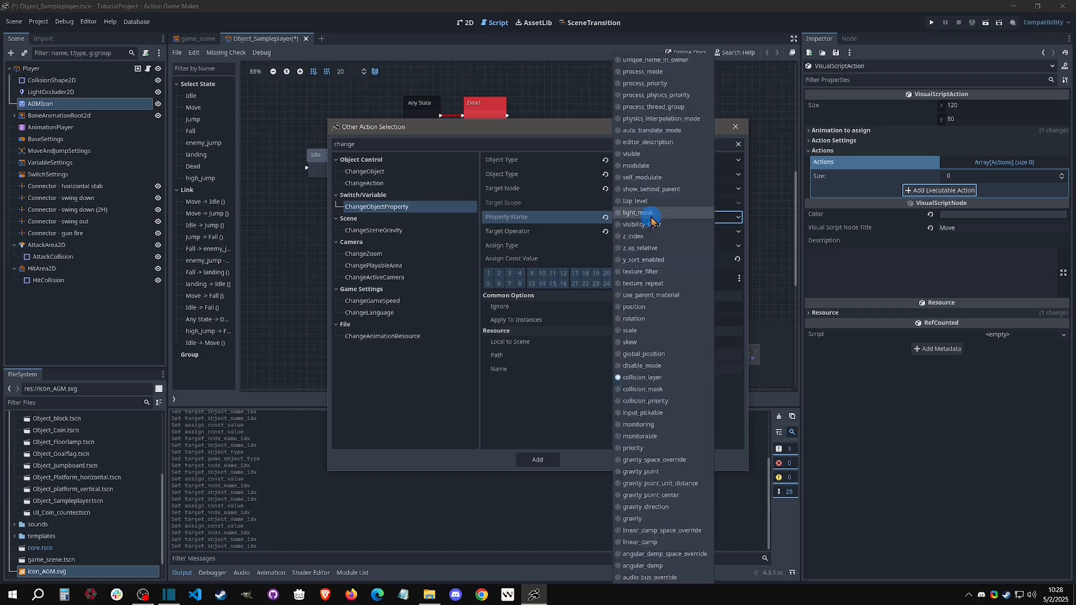
click(653, 391)
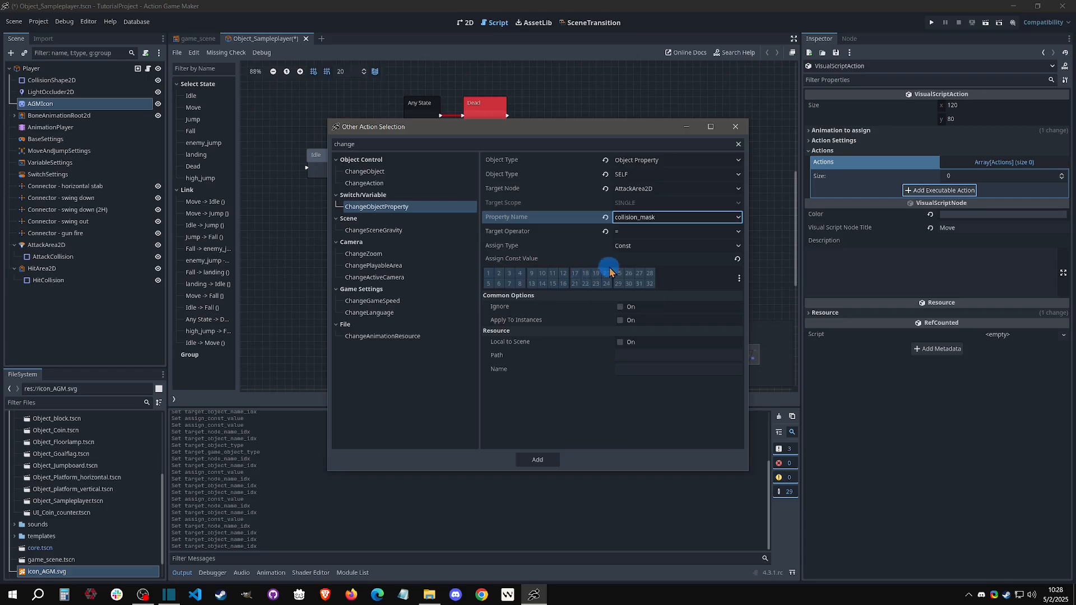
click(664, 219)
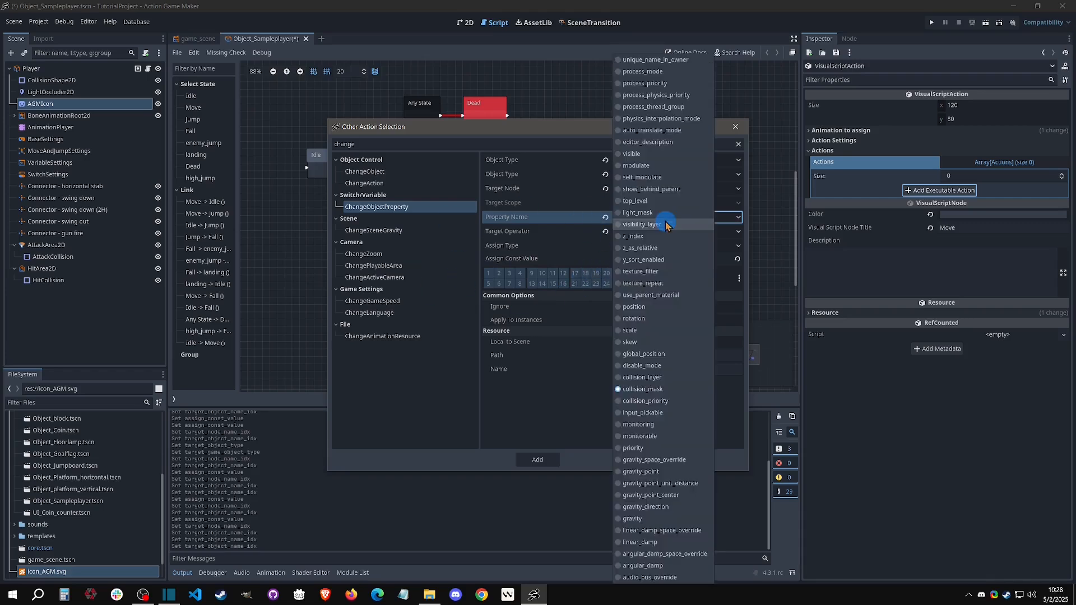
click(667, 377)
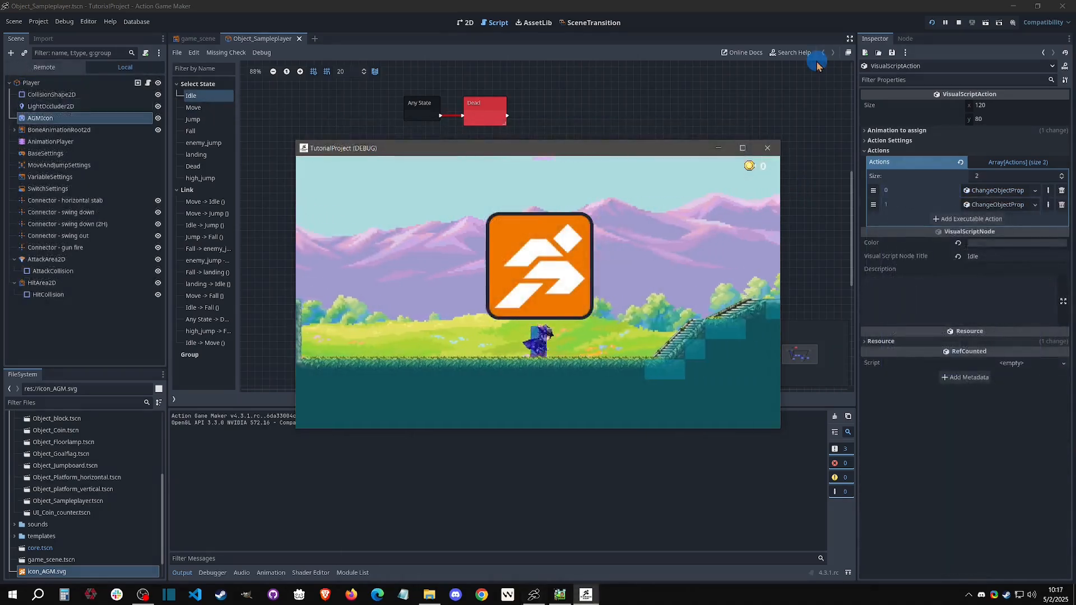
Step: Move the player right and left in the running game to check the icon's scale changes between moving and idling
key(Right)
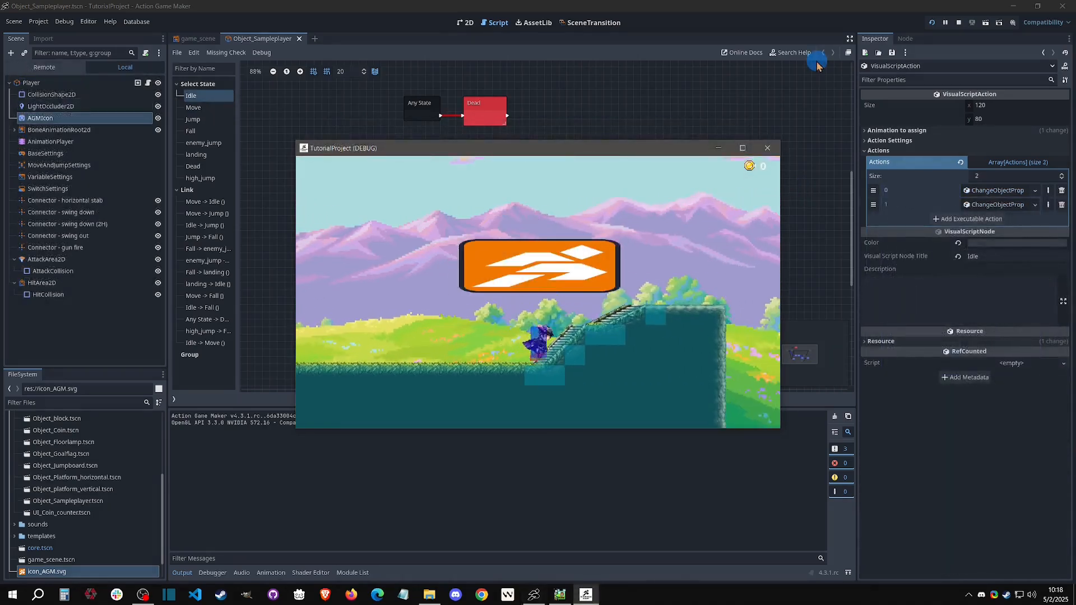
key(Left)
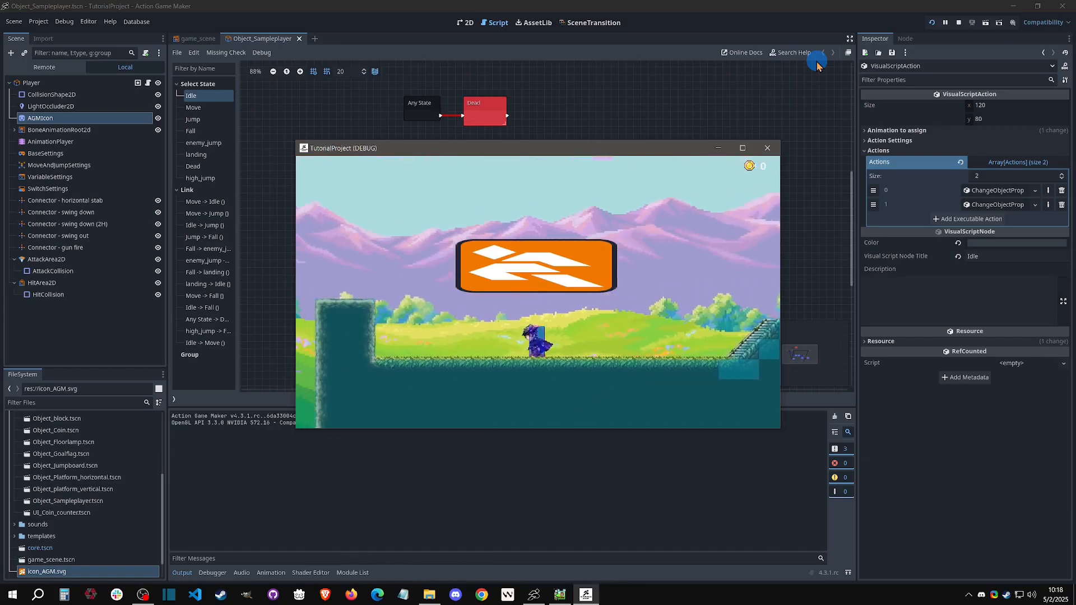
key(Right)
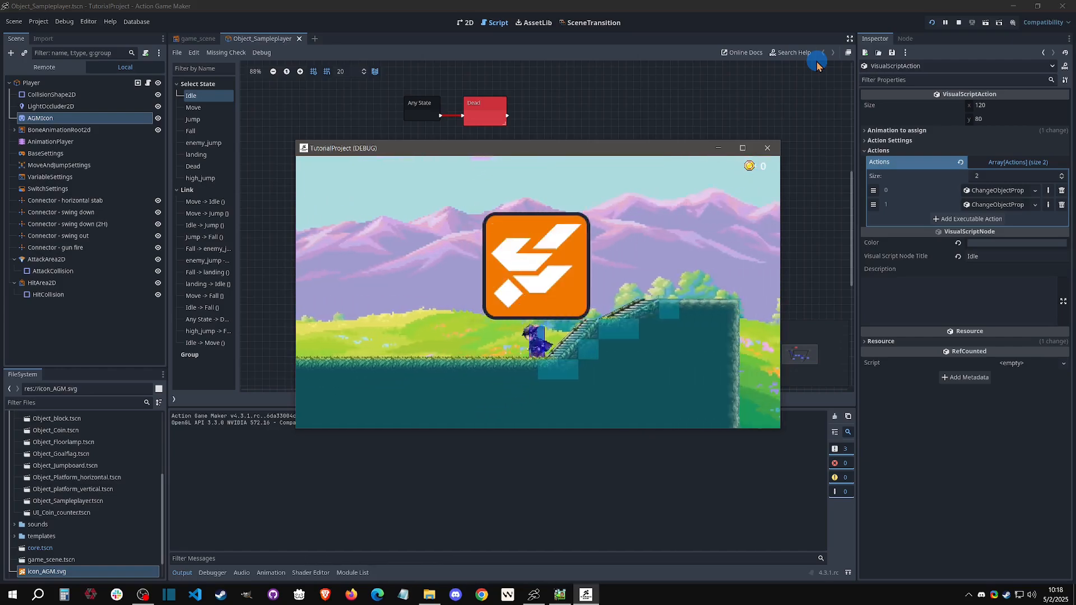